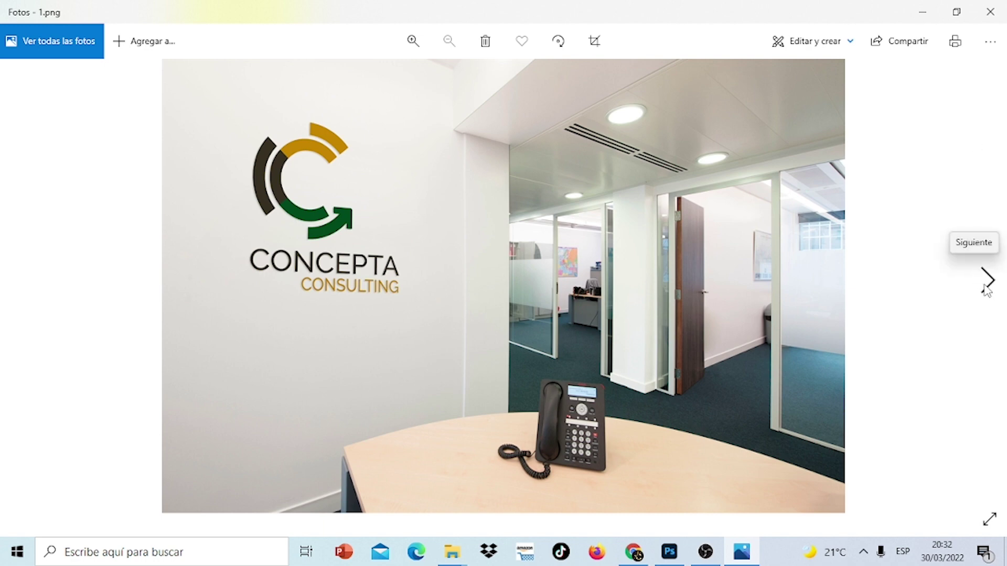
Preview mockups 2.png through 7.png: Lion reception and meeting room, Strategos, Rolex, Skills lobby.
{"action": "left_click", "coordinate": [987, 287]}
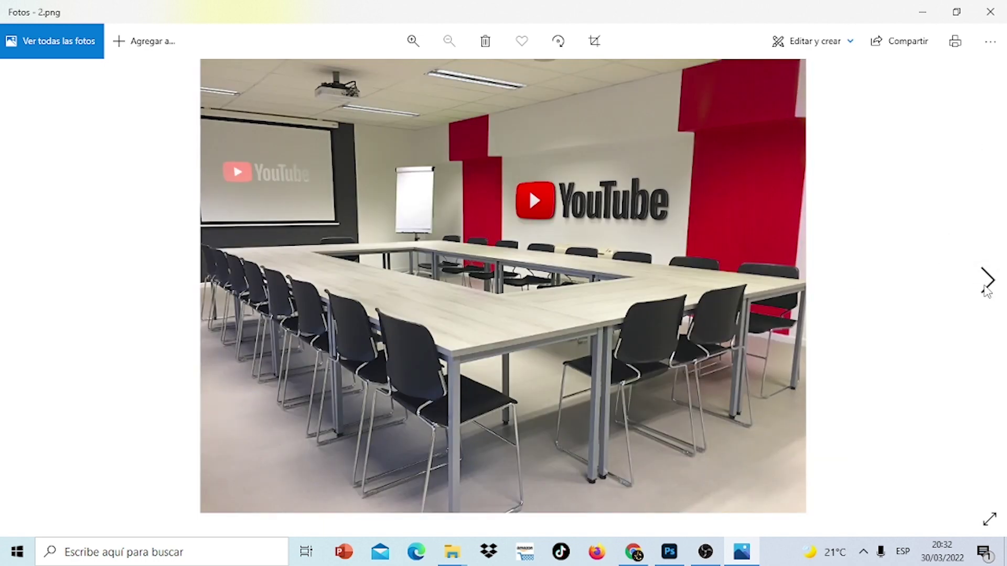
{"action": "left_click", "coordinate": [987, 287]}
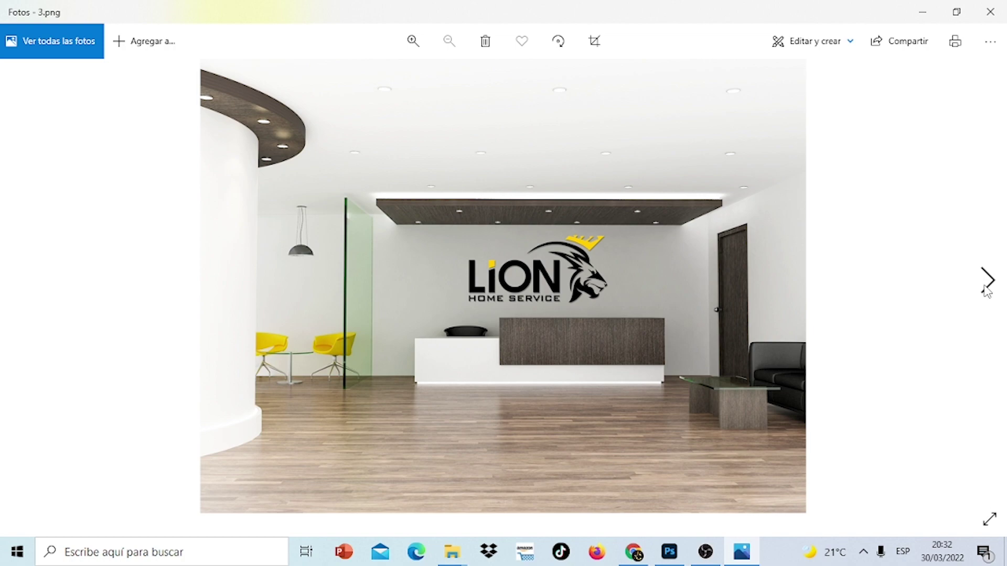
{"action": "left_click", "coordinate": [987, 287]}
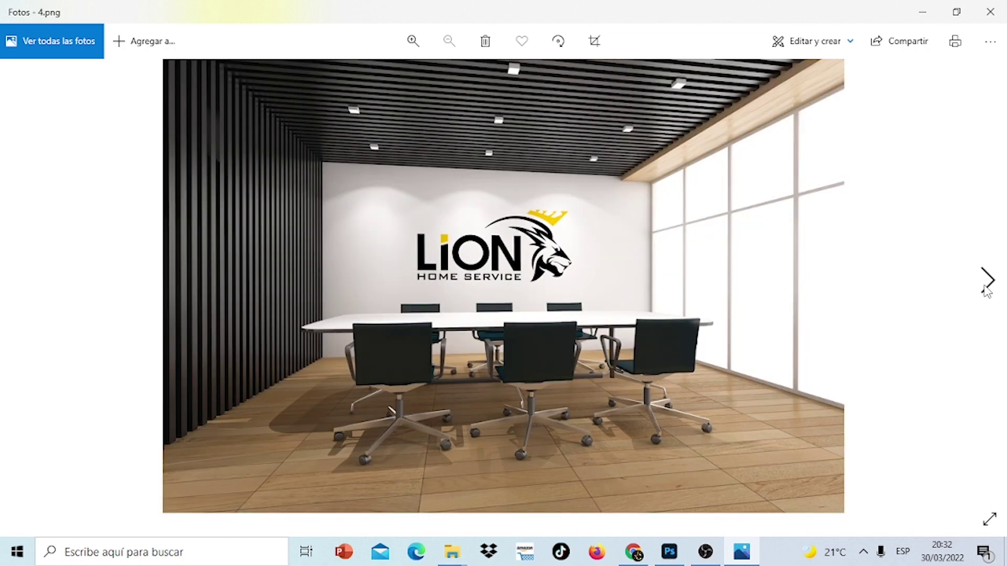
{"action": "left_click", "coordinate": [986, 287]}
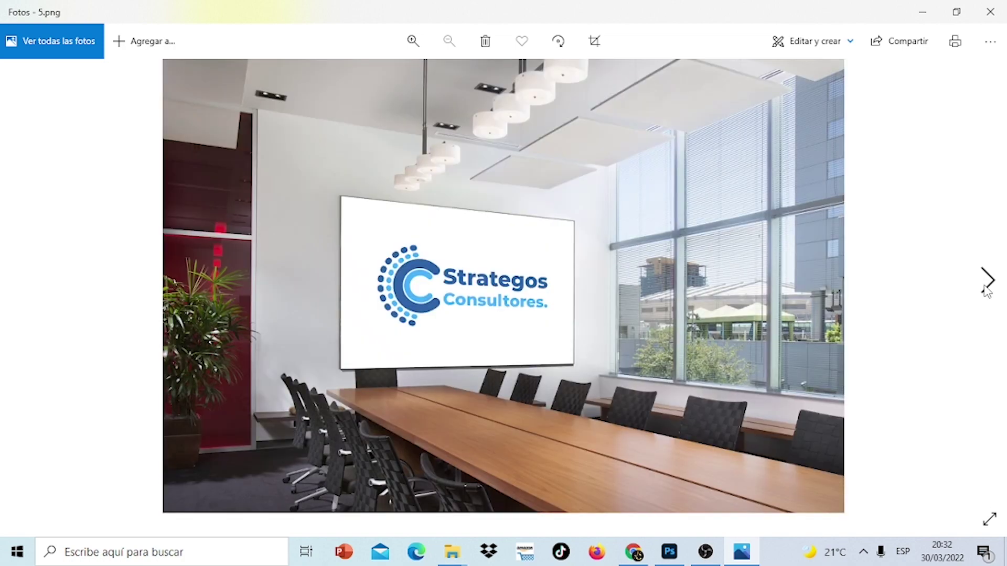
{"action": "left_click", "coordinate": [987, 288]}
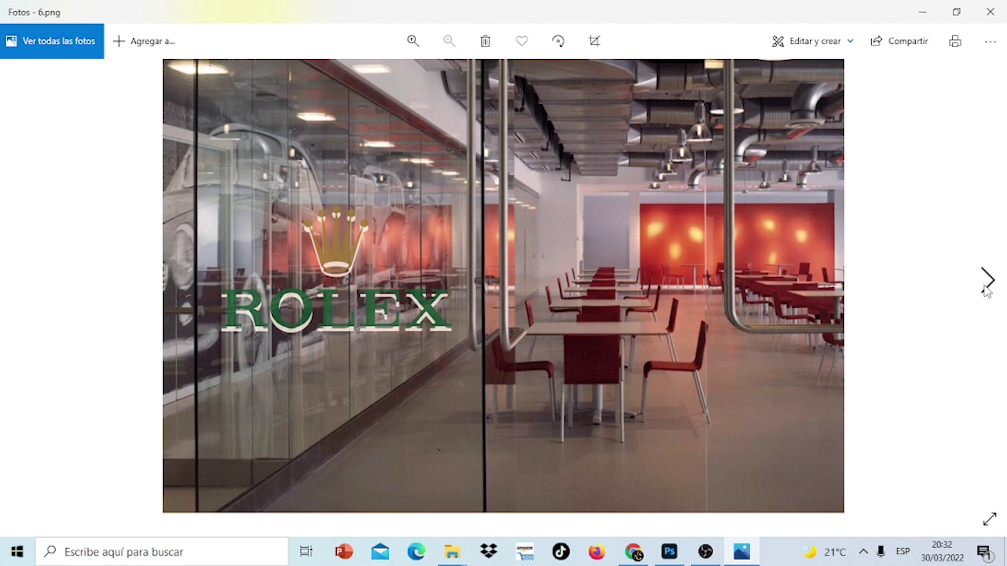
{"action": "left_click", "coordinate": [987, 287]}
View mockups 8.png to 12.png, return to the Consultant room 11.png, and minimize Photos.
{"action": "left_click", "coordinate": [986, 287]}
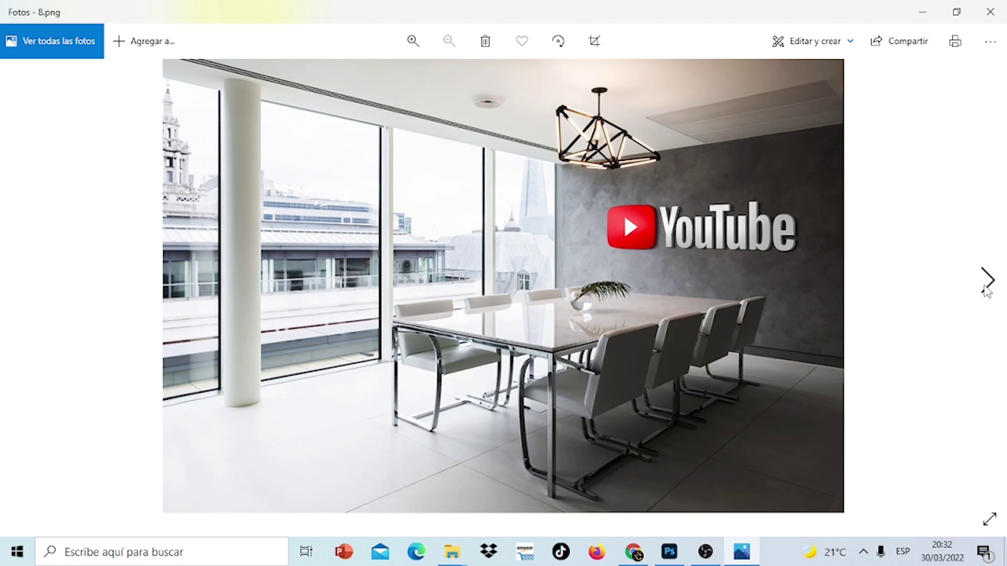
{"action": "left_click", "coordinate": [987, 287]}
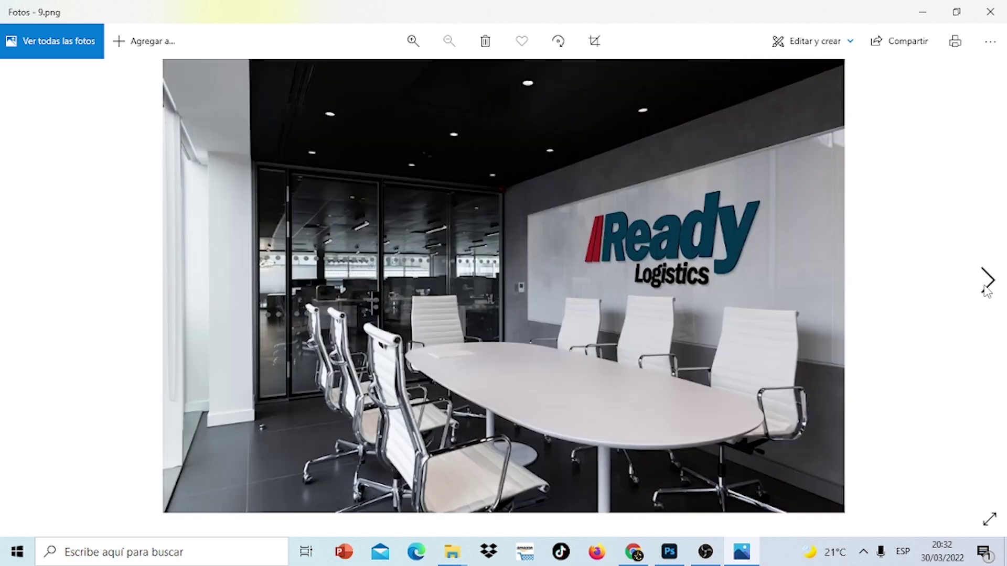
{"action": "left_click", "coordinate": [987, 287]}
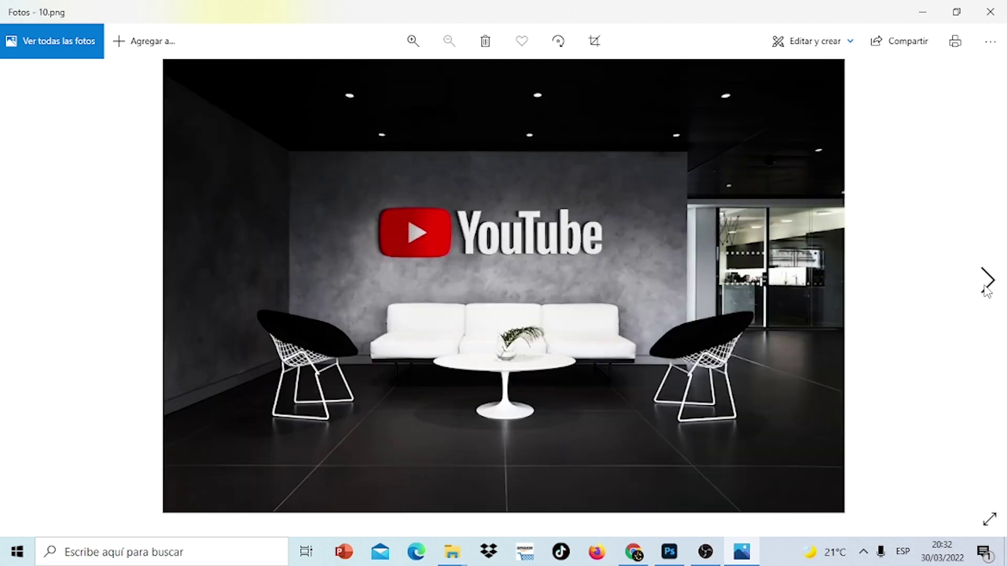
{"action": "left_click", "coordinate": [987, 287]}
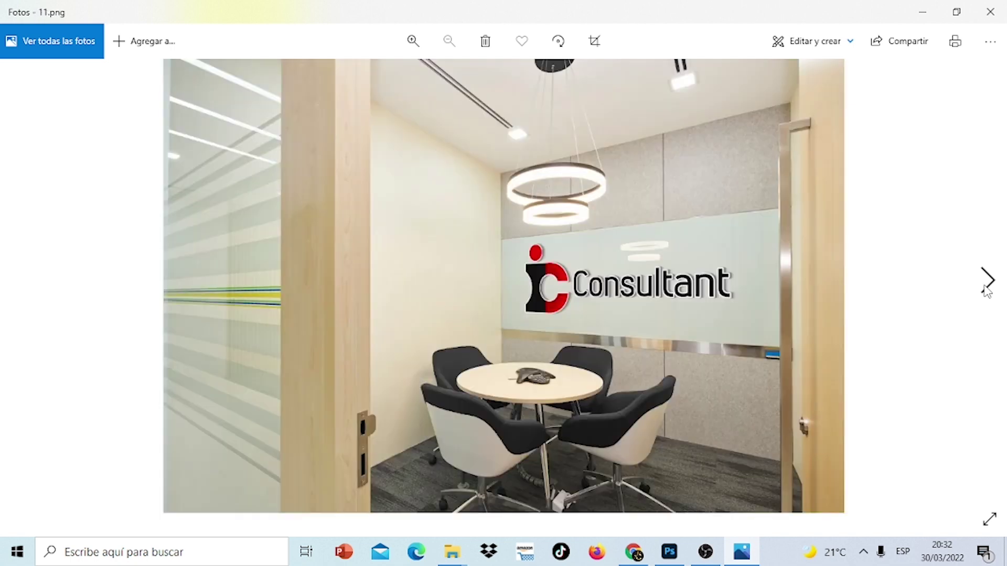
{"action": "left_click", "coordinate": [986, 289]}
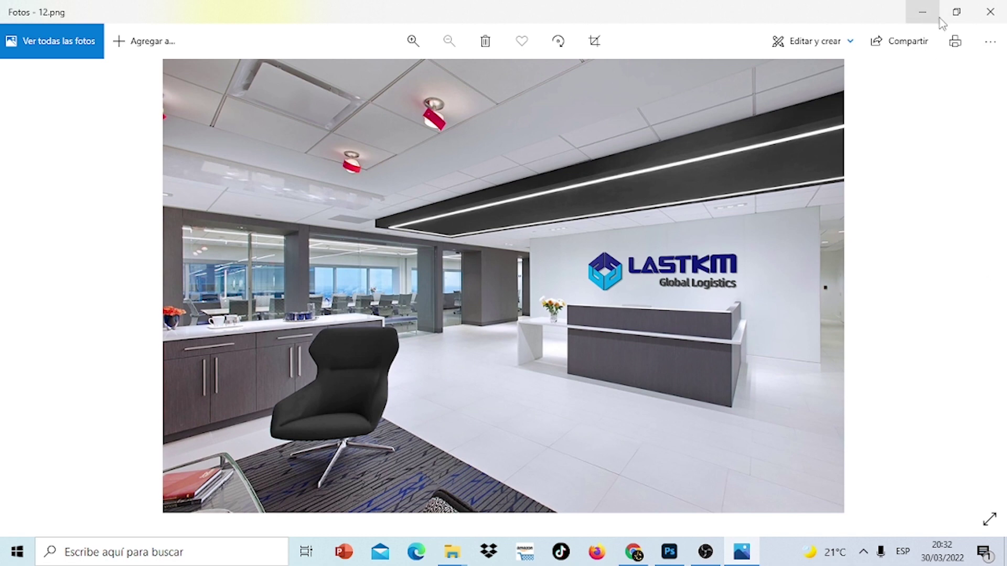
{"action": "left_click", "coordinate": [24, 288]}
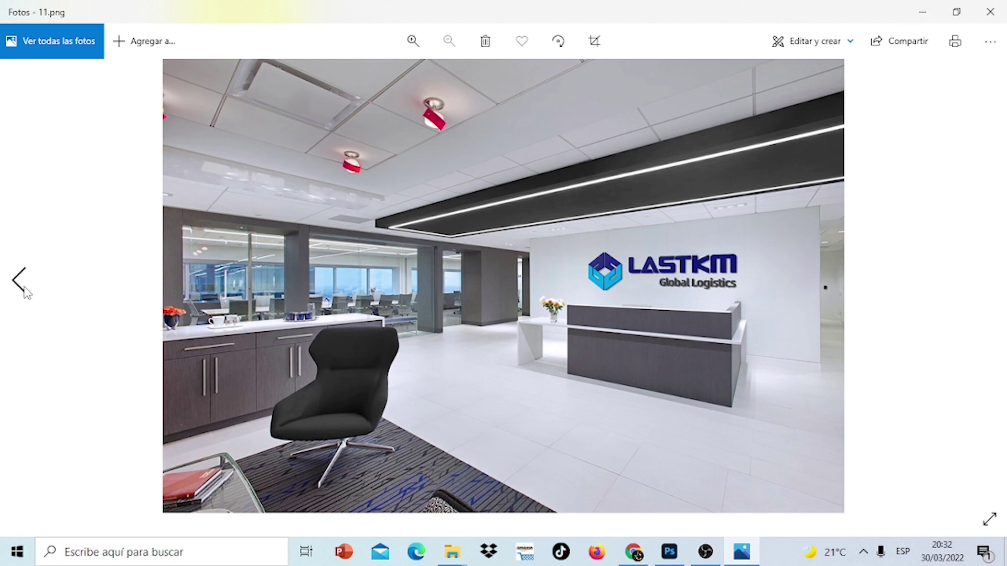
{"action": "left_click", "coordinate": [922, 13]}
Bring back GraphicRiver's office mockup search results and scroll down through them.
{"action": "left_click", "coordinate": [919, 3]}
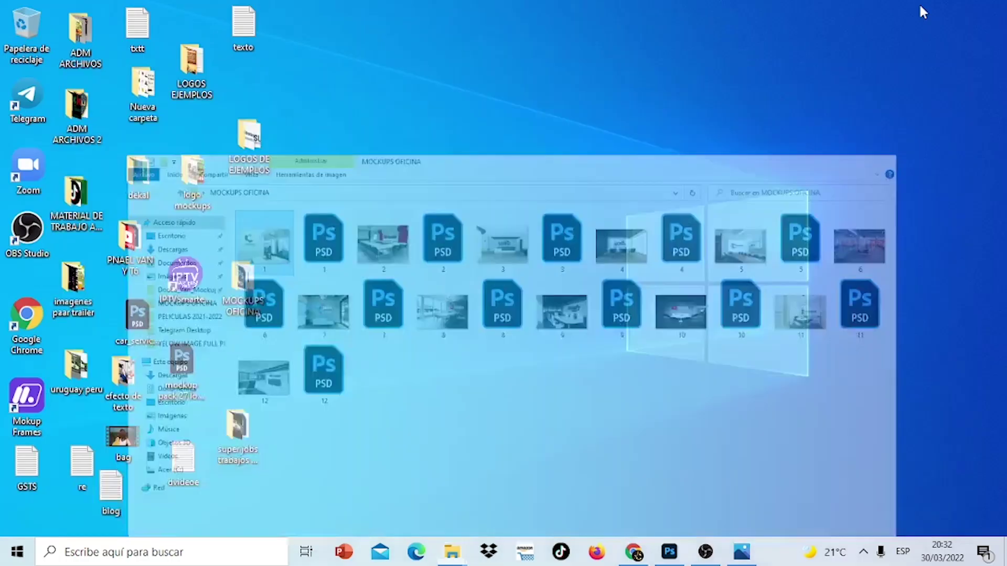
{"action": "left_click", "coordinate": [635, 553]}
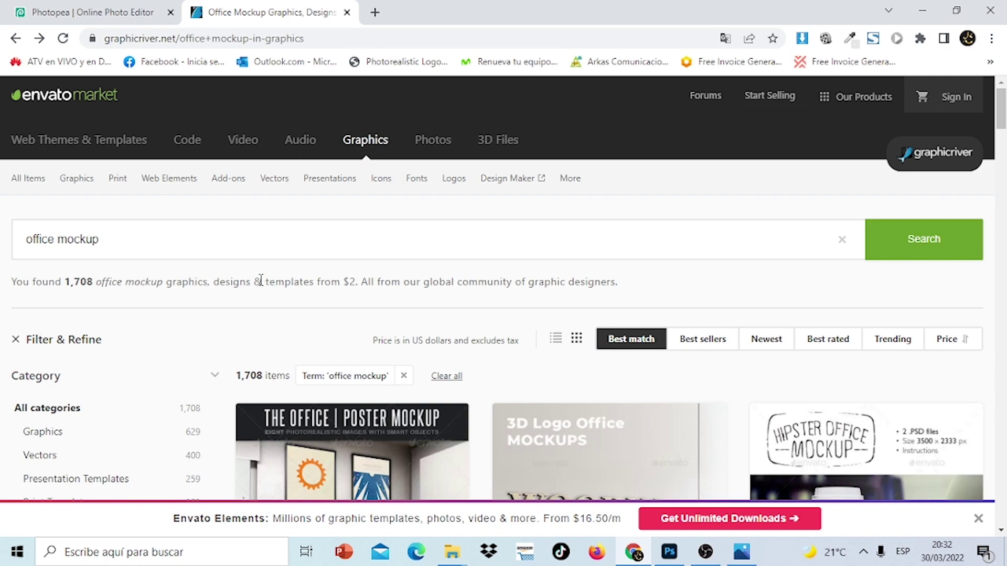
{"action": "scroll", "coordinate": [446, 231], "scroll_direction": "down", "scroll_amount": 5}
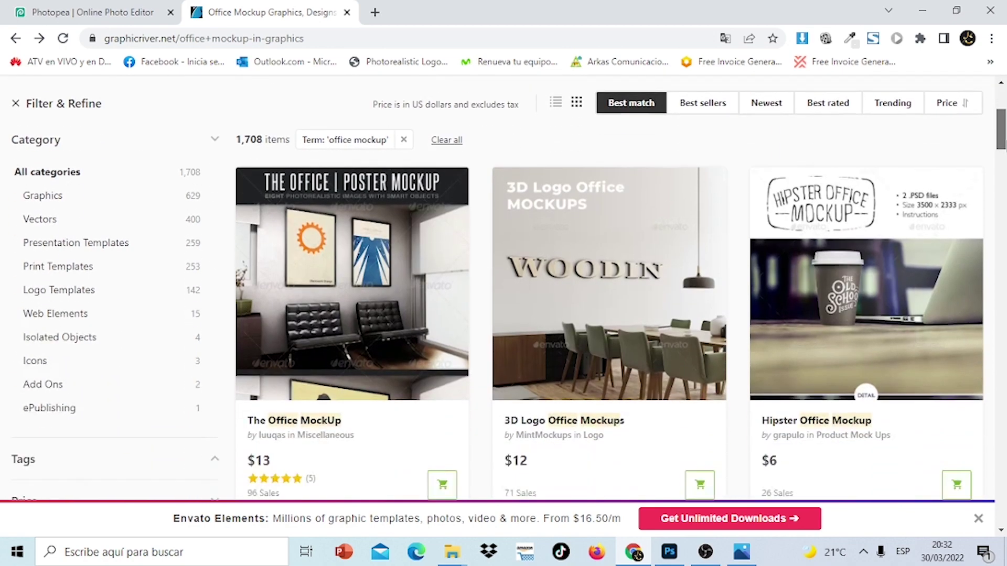
{"action": "scroll", "coordinate": [503, 289], "scroll_direction": "down", "scroll_amount": 4}
{"action": "scroll", "coordinate": [503, 288], "scroll_direction": "down", "scroll_amount": 2}
{"action": "scroll", "coordinate": [503, 288], "scroll_direction": "down", "scroll_amount": 3}
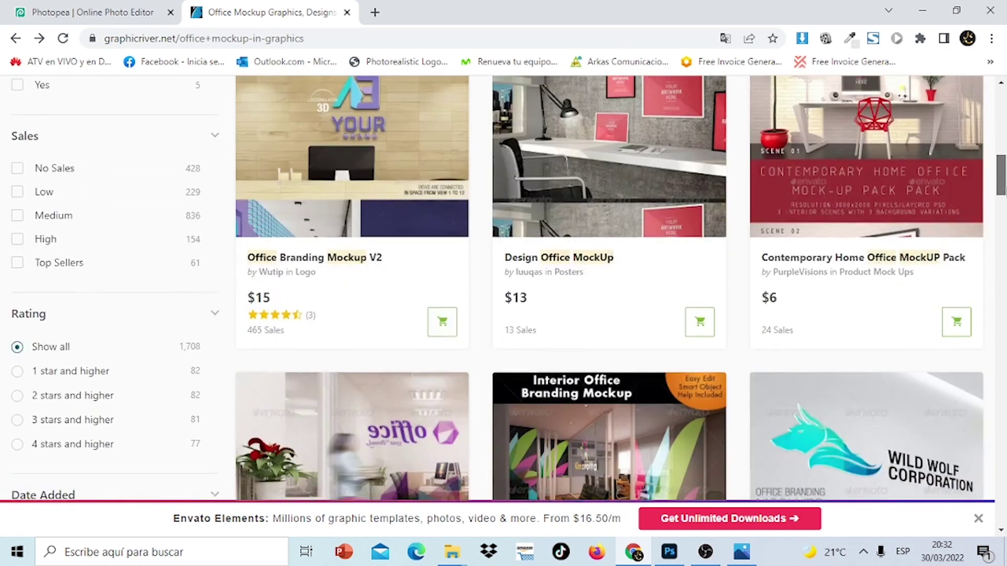
{"action": "scroll", "coordinate": [503, 288], "scroll_direction": "down", "scroll_amount": 1}
{"action": "scroll", "coordinate": [503, 288], "scroll_direction": "down", "scroll_amount": 3}
{"action": "scroll", "coordinate": [504, 288], "scroll_direction": "down", "scroll_amount": 2}
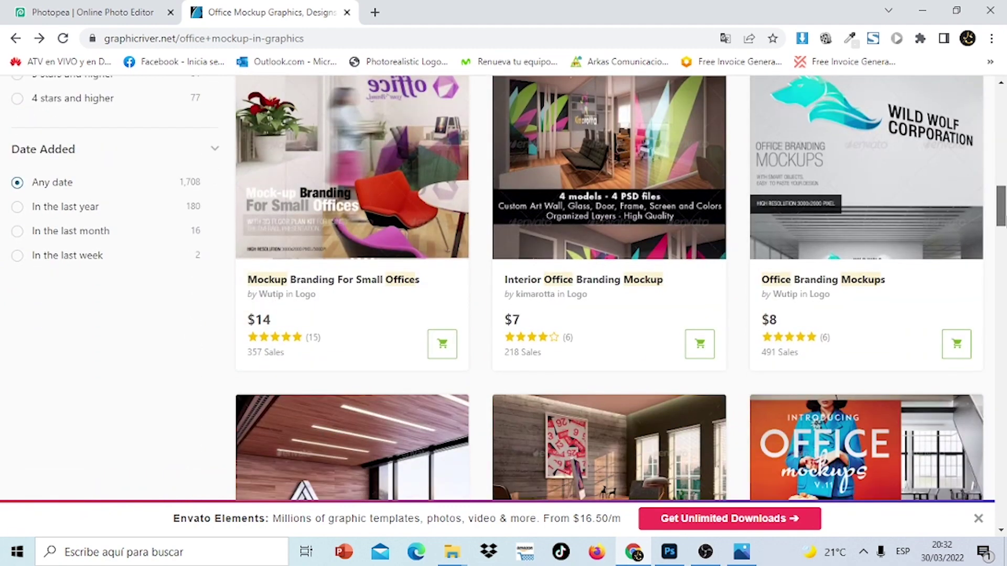
{"action": "mouse_move", "coordinate": [866, 167]}
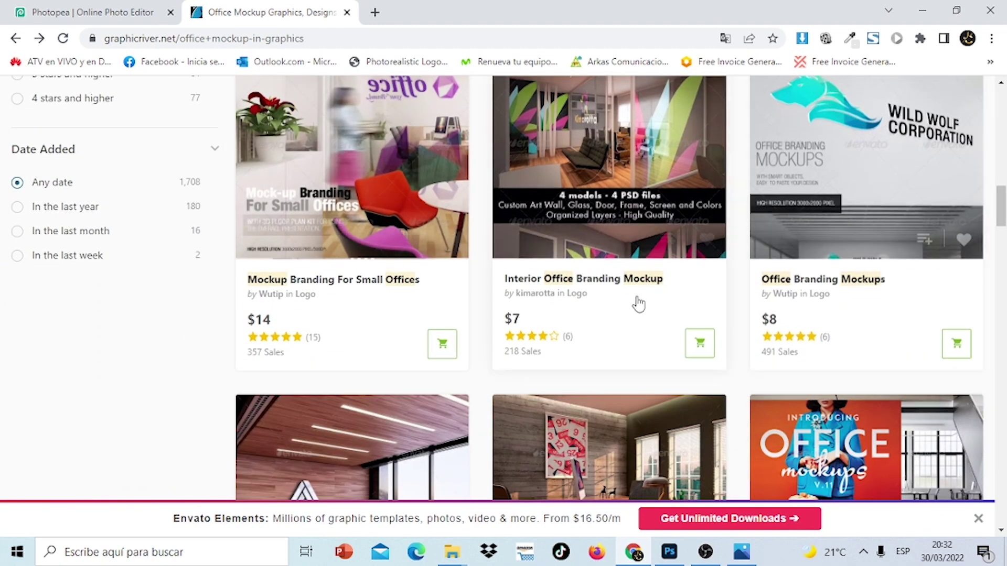
{"action": "scroll", "coordinate": [1001, 210], "scroll_direction": "down", "scroll_amount": 5}
{"action": "scroll", "coordinate": [1001, 241], "scroll_direction": "down", "scroll_amount": 1}
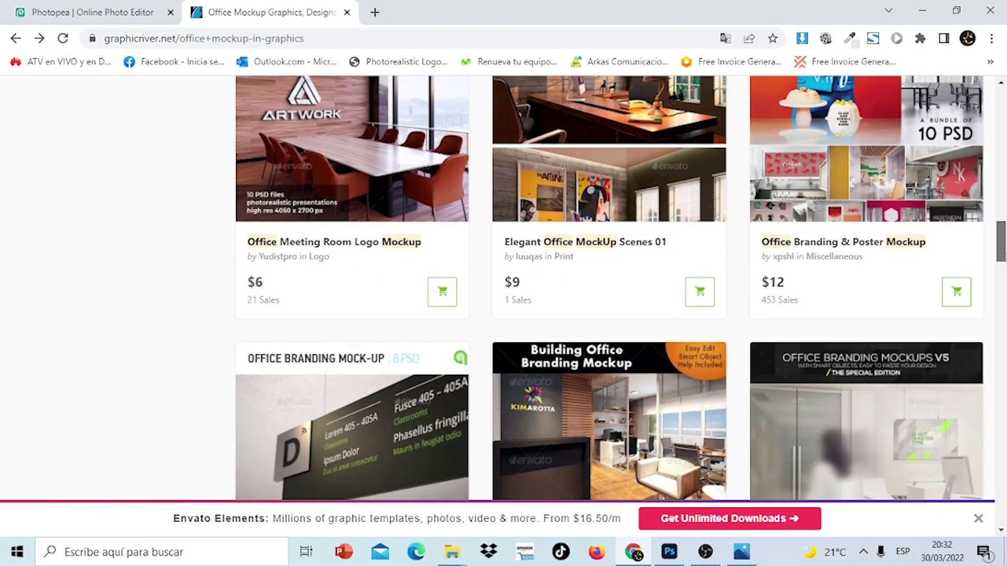
{"action": "left_click_drag", "start_coordinate": [1000, 254], "coordinate": [1002, 375]}
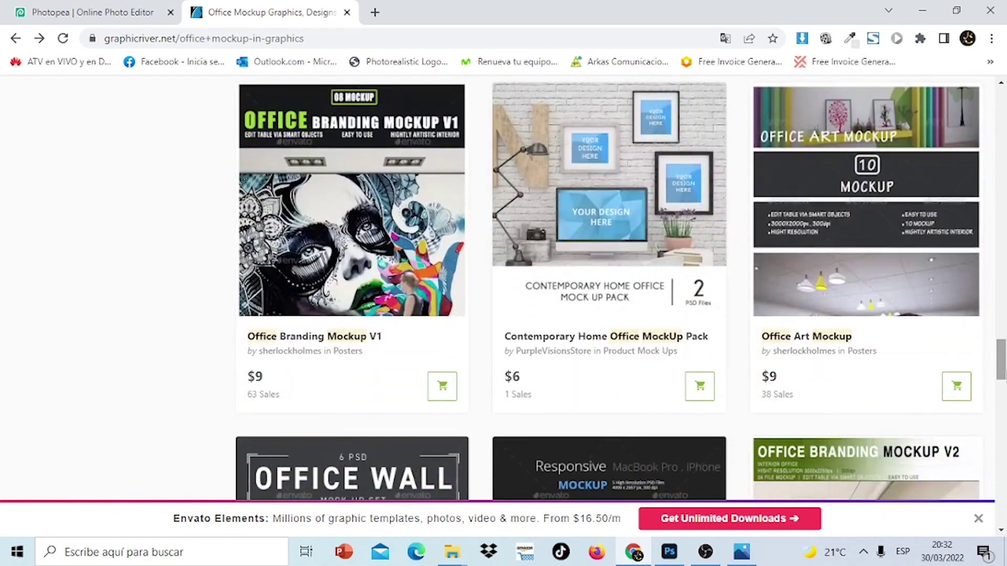
Return to Windows Photos and advance to the LASTKM lobby mockup 12.png.
{"action": "left_click", "coordinate": [671, 553]}
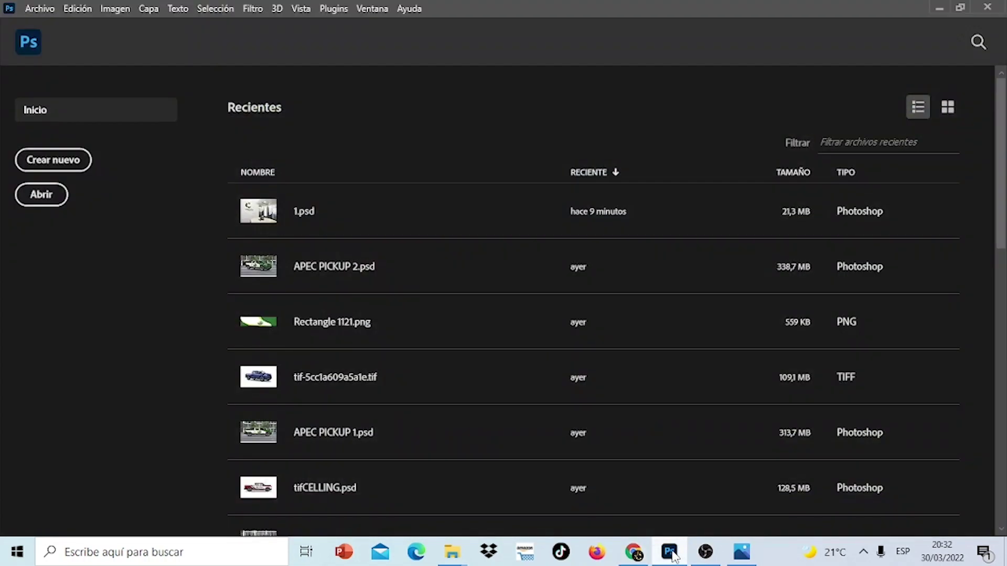
{"action": "left_click", "coordinate": [670, 553]}
{"action": "left_click", "coordinate": [742, 555]}
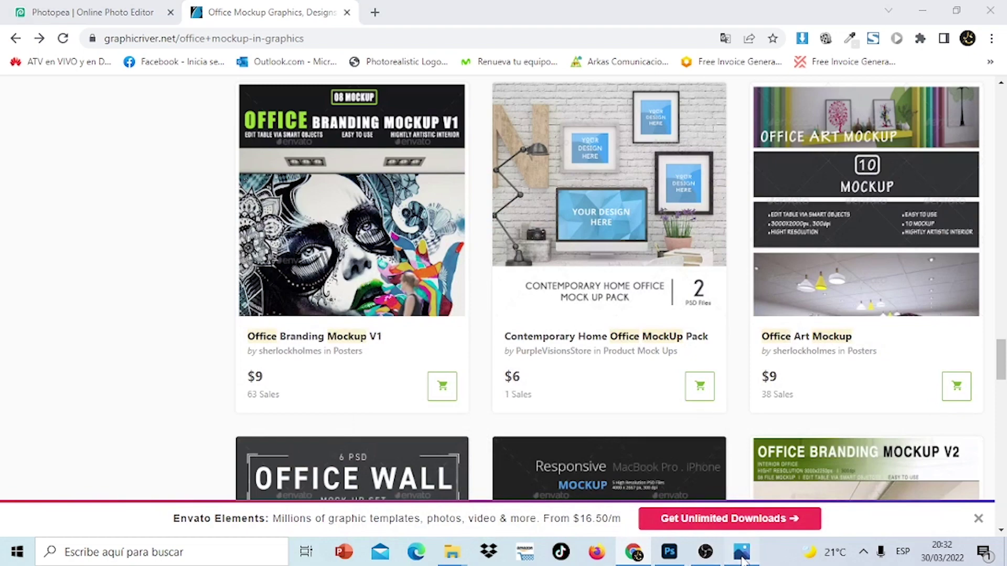
{"action": "left_click", "coordinate": [990, 280]}
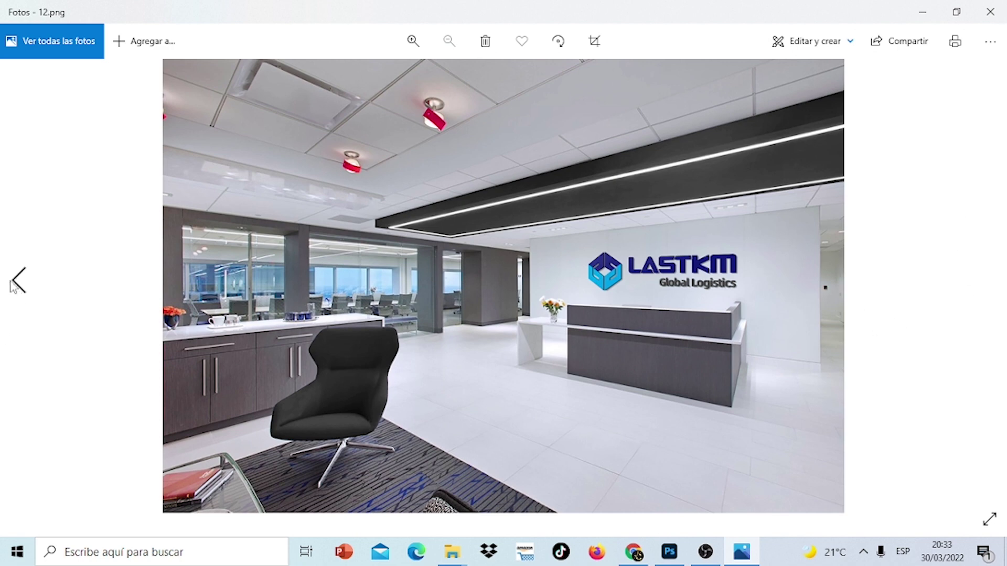
Step back through the mockups from 11.png to the first Concepta office mockup.
{"action": "left_click", "coordinate": [14, 287]}
{"action": "left_click", "coordinate": [14, 286]}
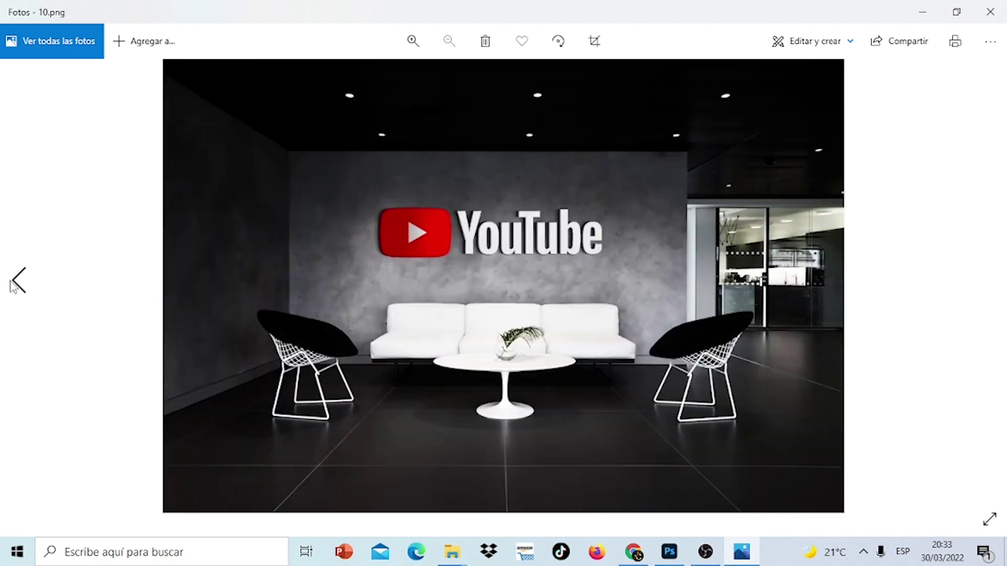
{"action": "left_click", "coordinate": [13, 286]}
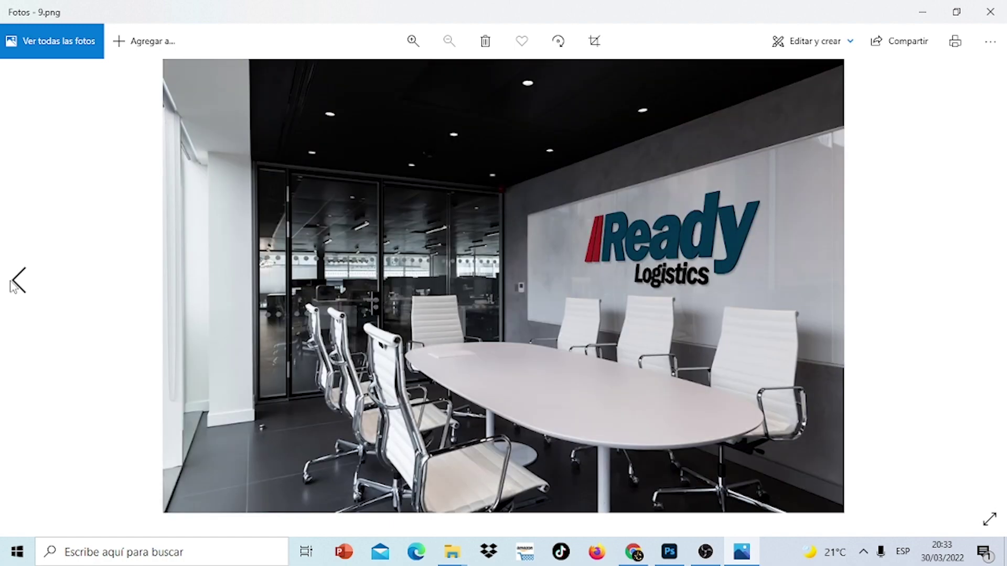
{"action": "left_click", "coordinate": [13, 286]}
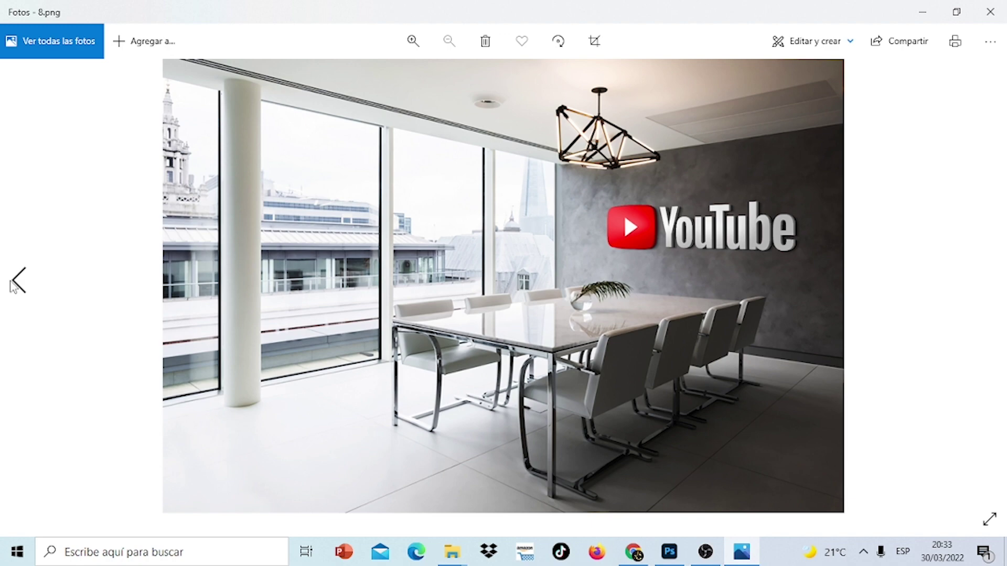
{"action": "left_click", "coordinate": [22, 285]}
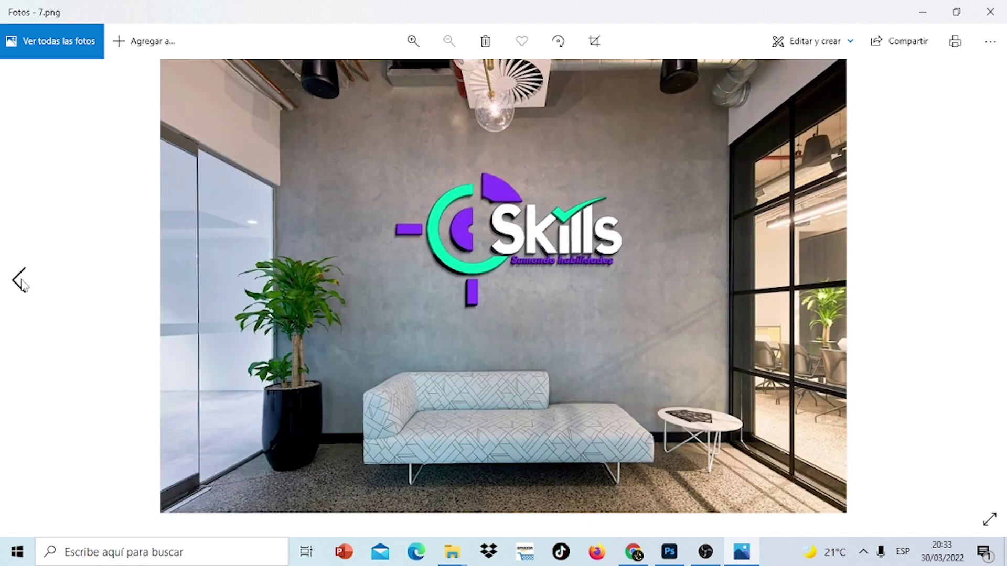
{"action": "left_click", "coordinate": [22, 285]}
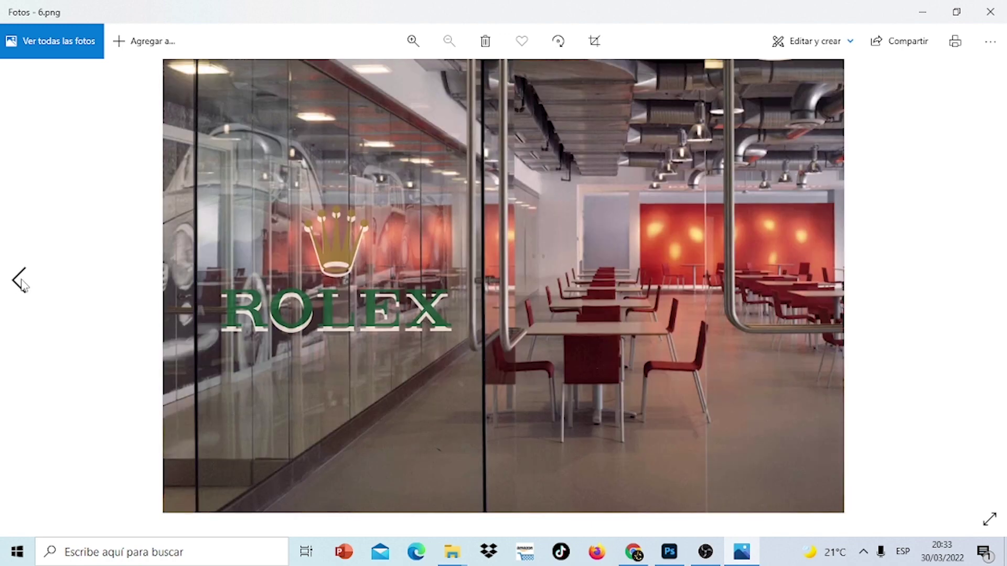
{"action": "left_click", "coordinate": [22, 285]}
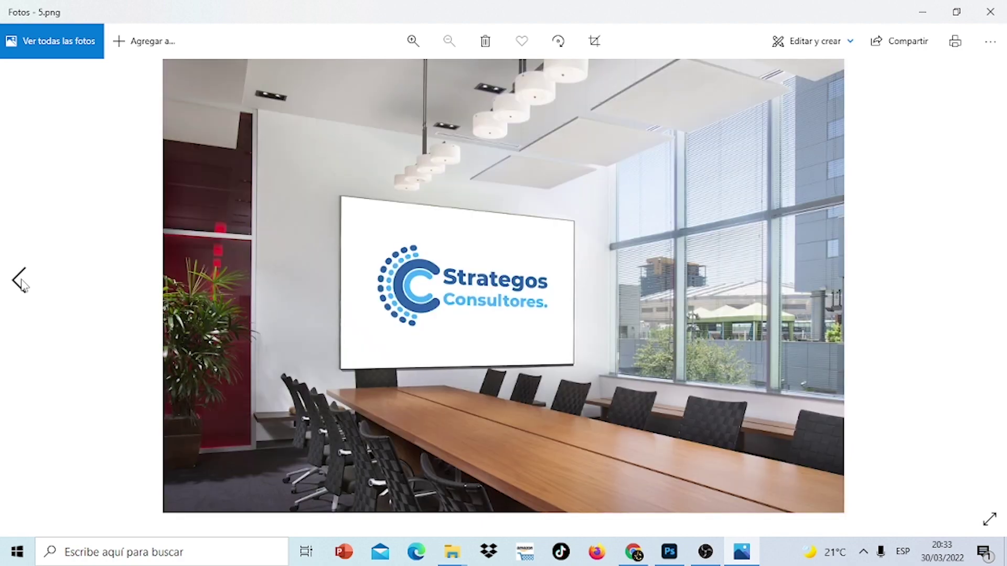
{"action": "left_click", "coordinate": [22, 285]}
{"action": "left_click", "coordinate": [22, 285]}
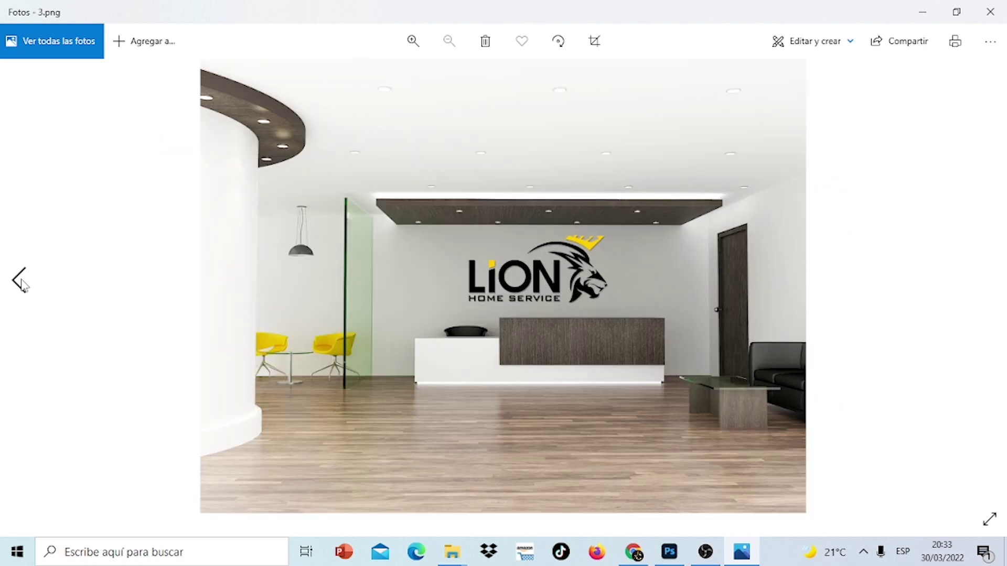
{"action": "left_click", "coordinate": [22, 286]}
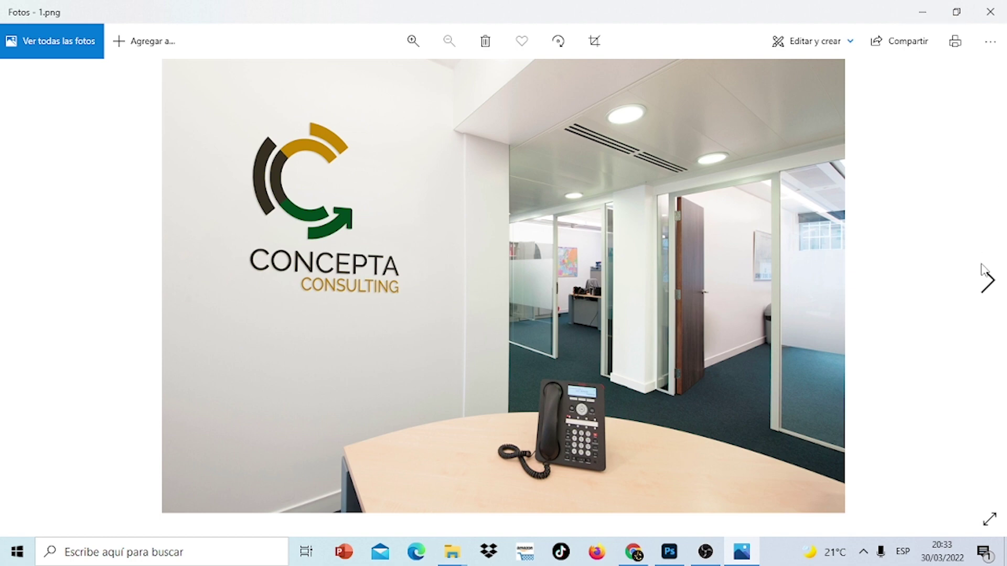
Step forward again to the Consultant room 11.png, zoom in and out, then minimize Photos.
{"action": "left_click", "coordinate": [987, 286]}
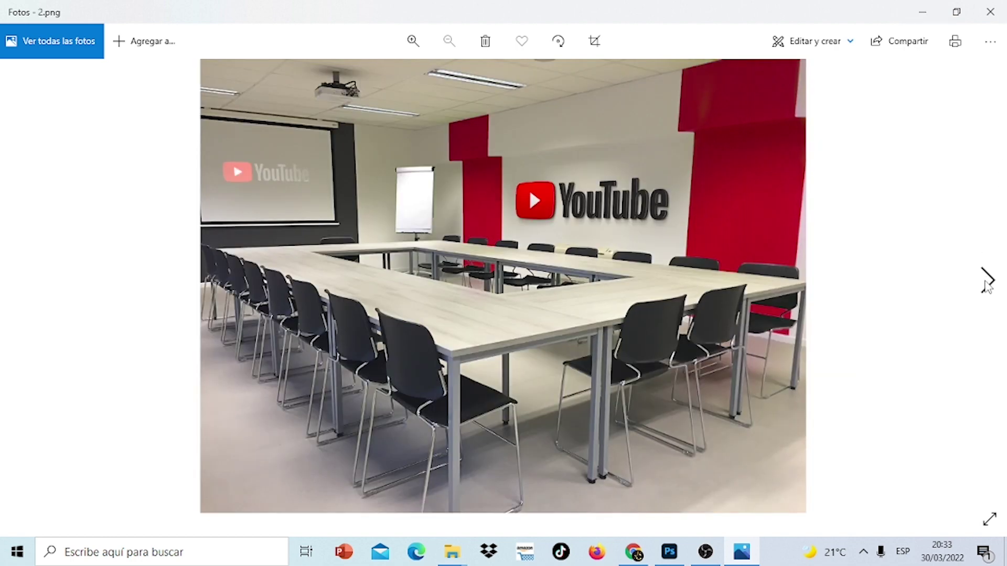
{"action": "left_click", "coordinate": [987, 285]}
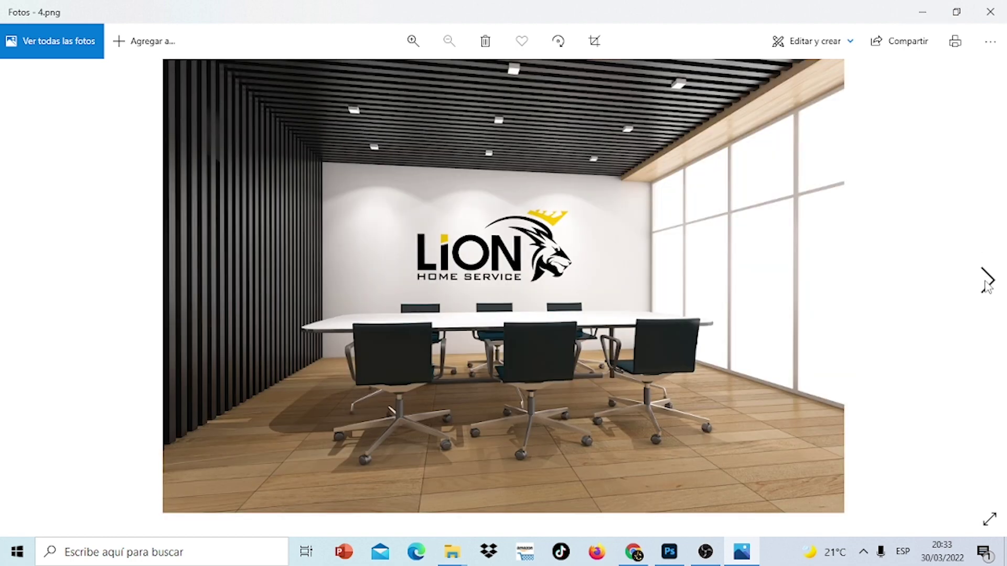
{"action": "left_click", "coordinate": [987, 286]}
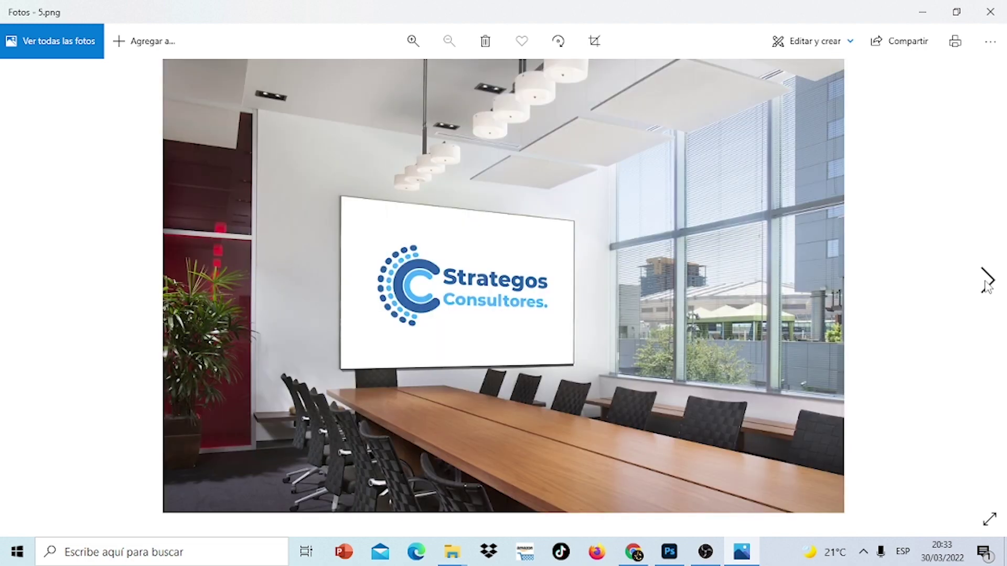
{"action": "left_click", "coordinate": [987, 286]}
{"action": "left_click", "coordinate": [987, 286]}
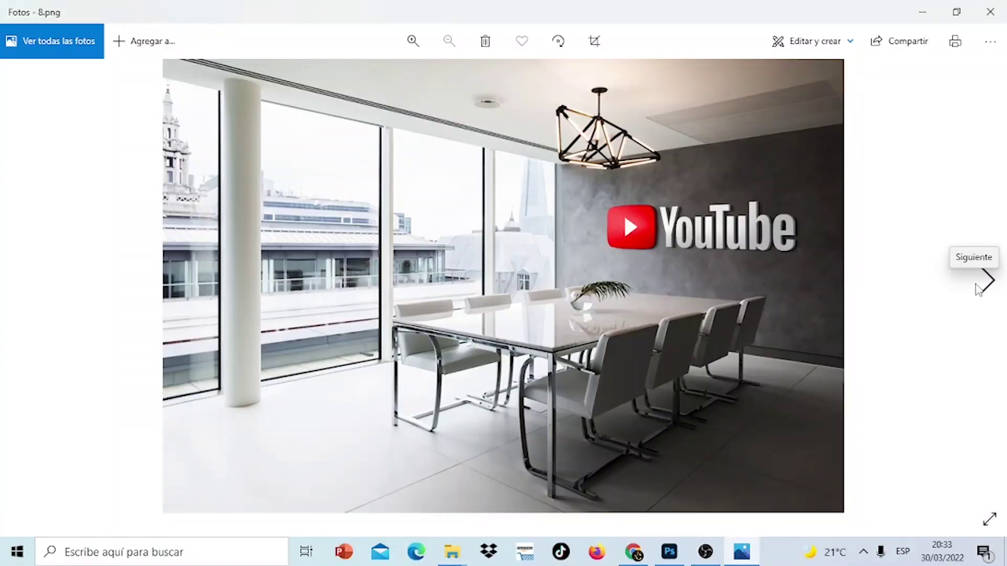
{"action": "left_click", "coordinate": [977, 290]}
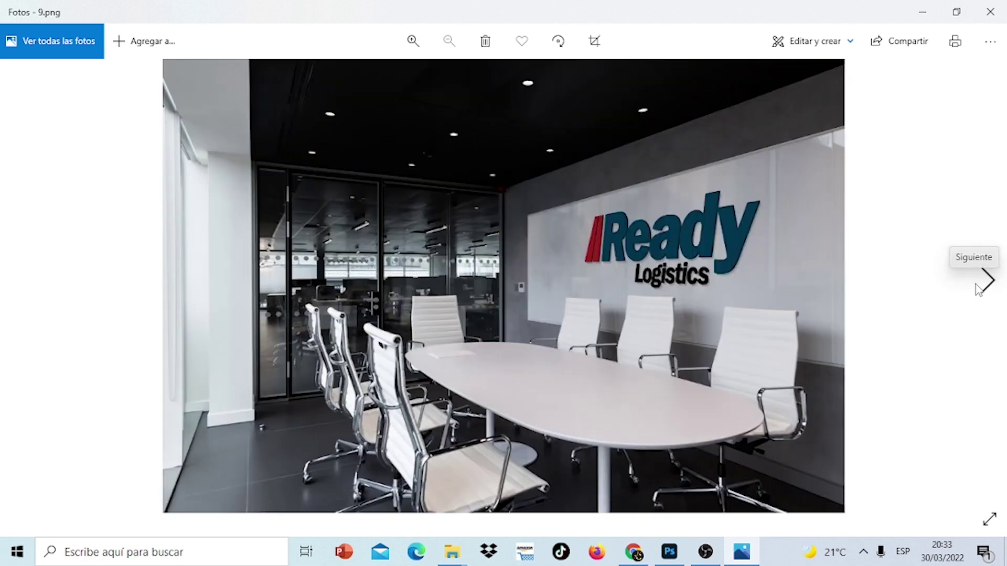
{"action": "left_click", "coordinate": [978, 290]}
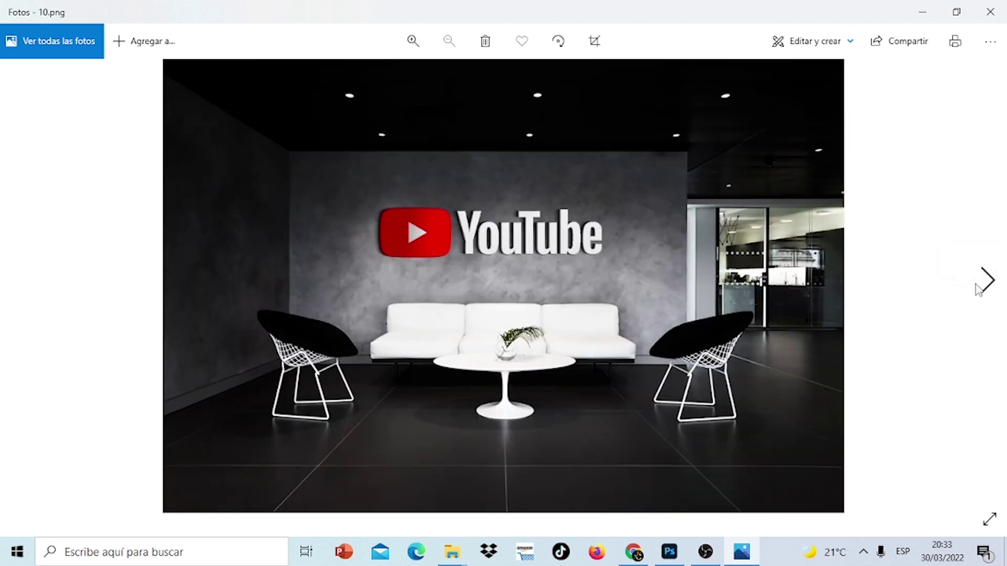
{"action": "left_click", "coordinate": [978, 290]}
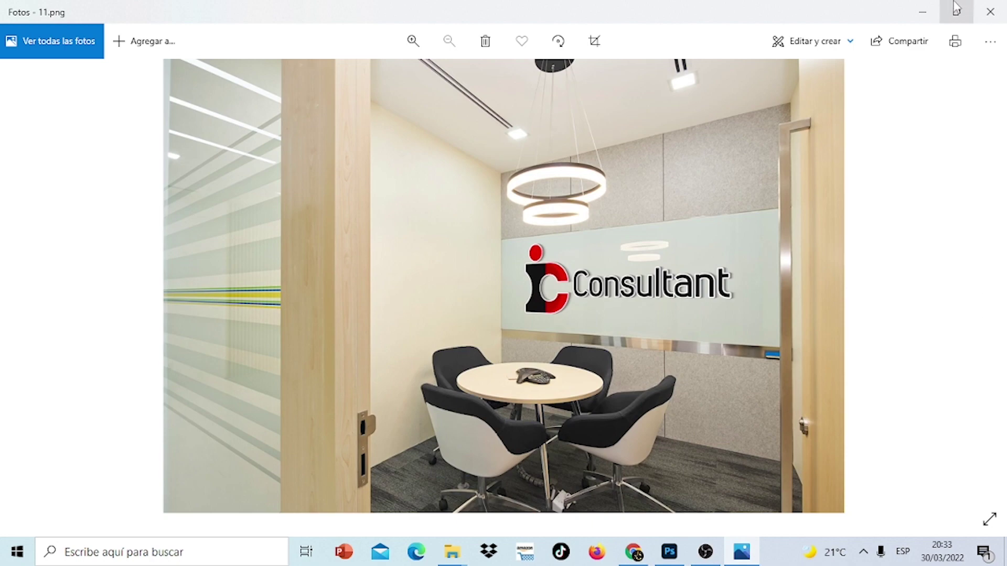
{"action": "scroll", "coordinate": [768, 368], "scroll_direction": "up", "scroll_amount": 2}
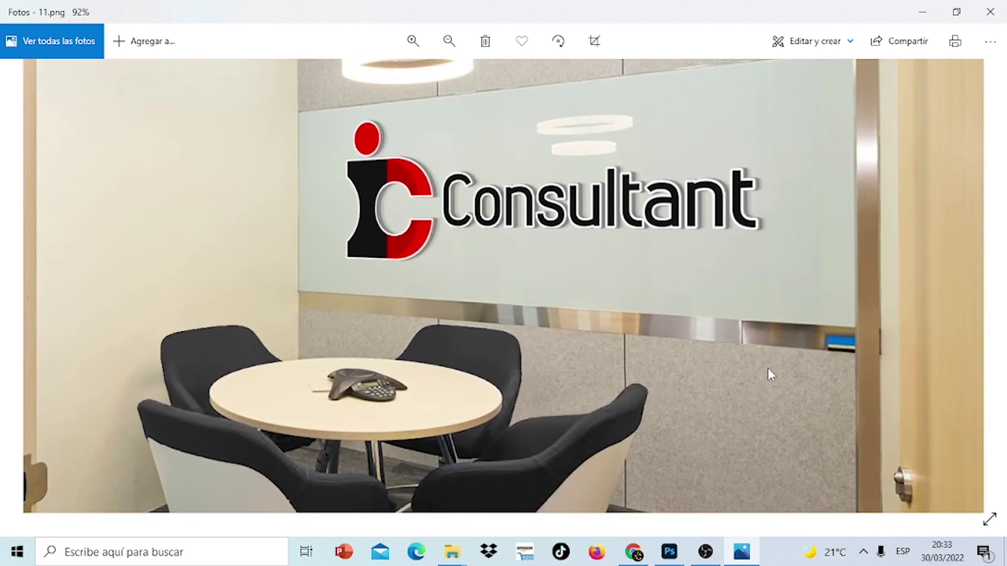
{"action": "scroll", "coordinate": [768, 374], "scroll_direction": "down", "scroll_amount": 2}
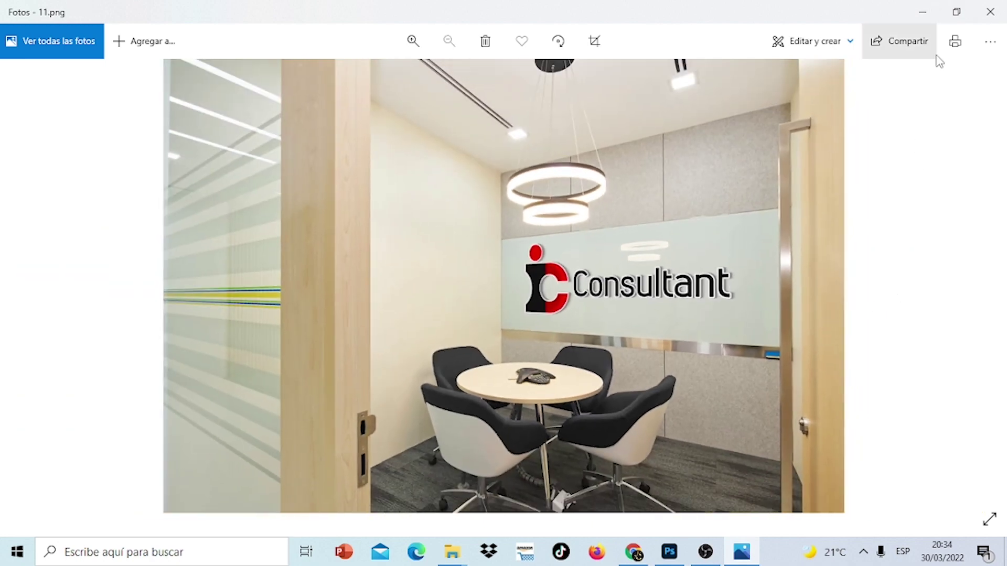
{"action": "left_click", "coordinate": [924, 8]}
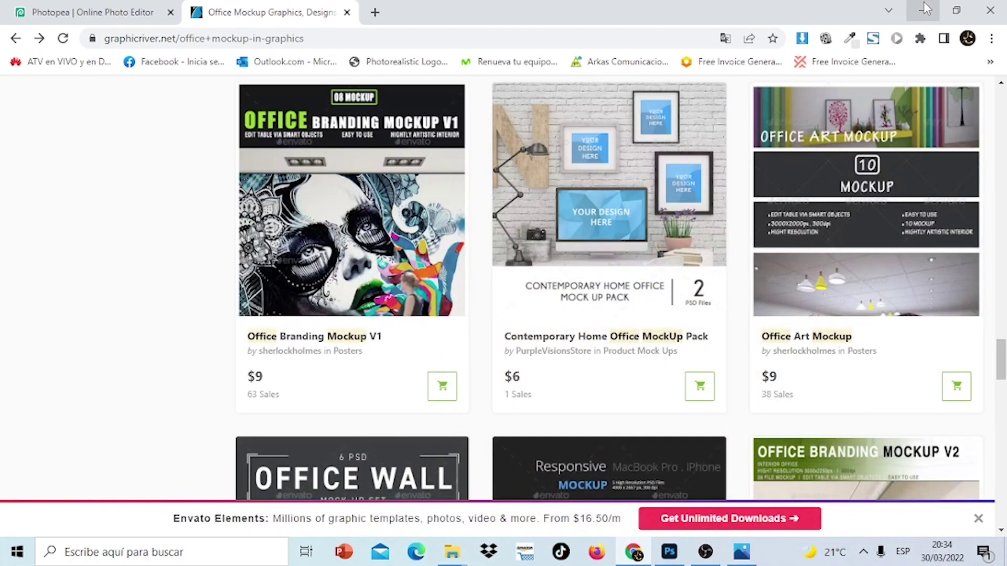
Open the MOCKUPS OFICINA and LOGOS DE EJEMPLOS folders from the desktop.
{"action": "left_click", "coordinate": [924, 6]}
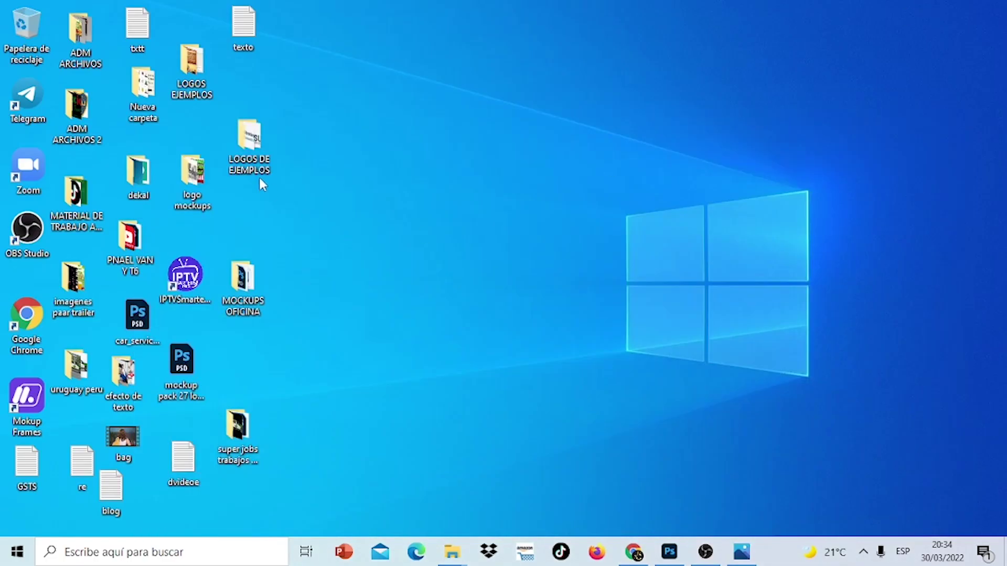
{"action": "double_click", "coordinate": [242, 296]}
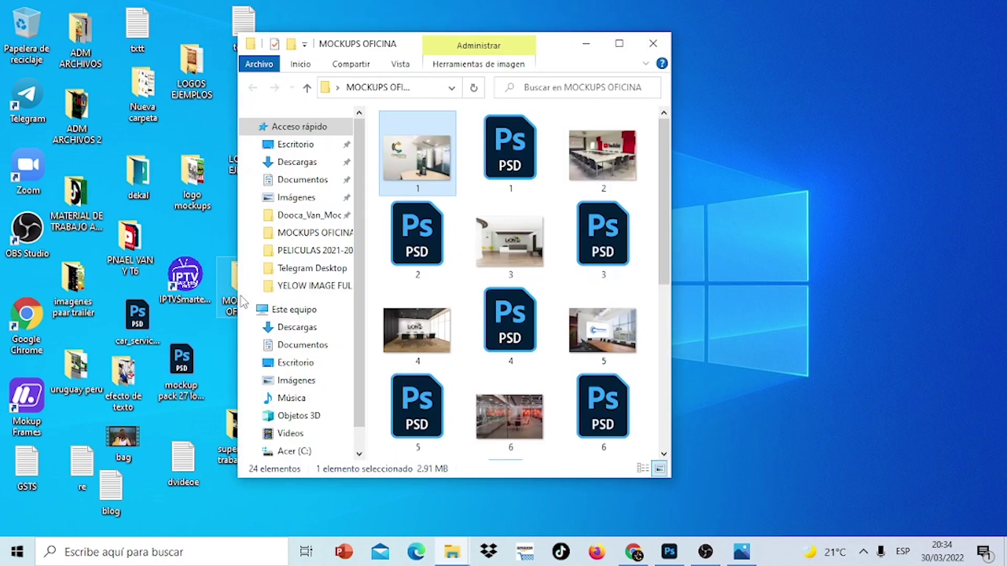
{"action": "left_click", "coordinate": [628, 49]}
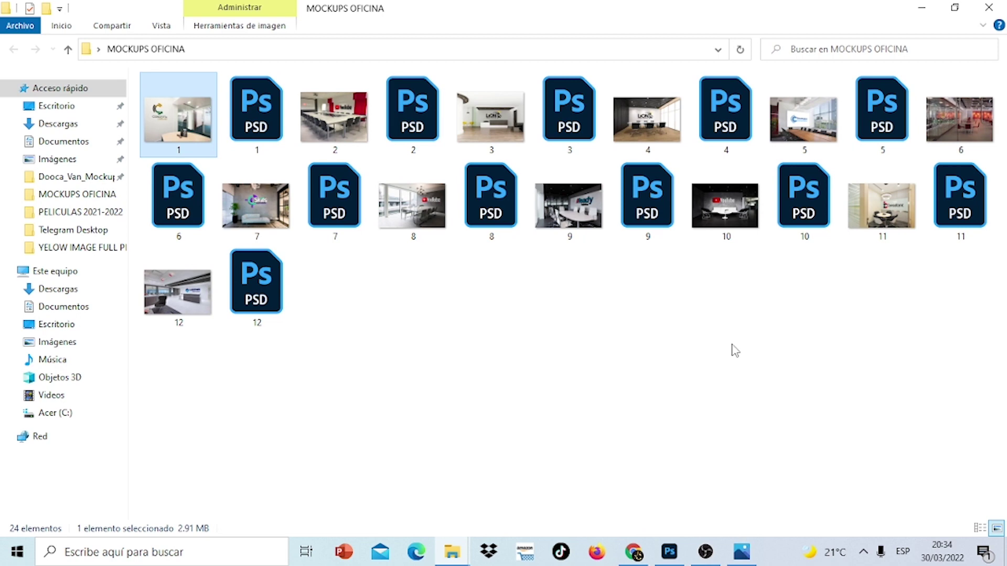
{"action": "left_click", "coordinate": [915, 8]}
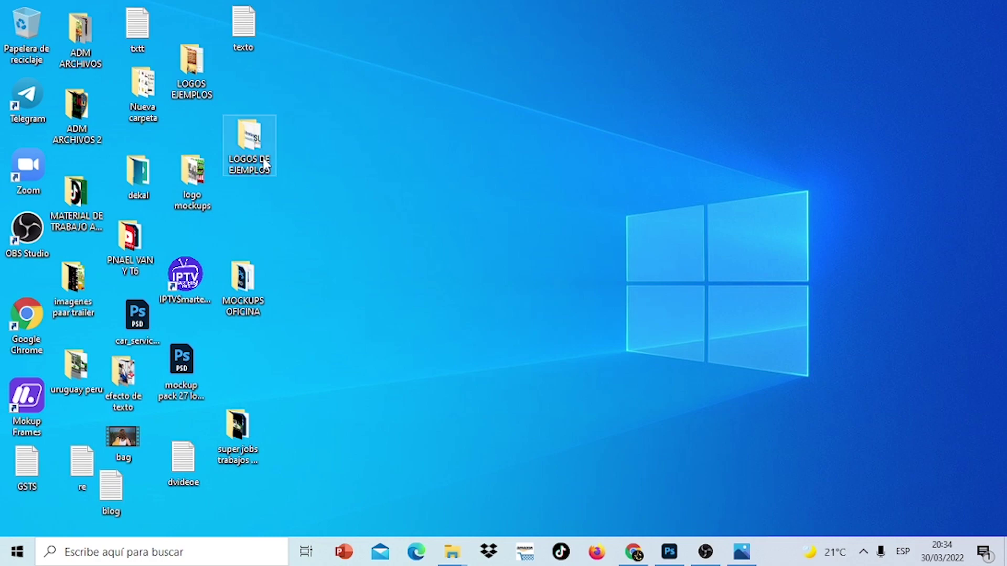
{"action": "double_click", "coordinate": [247, 142]}
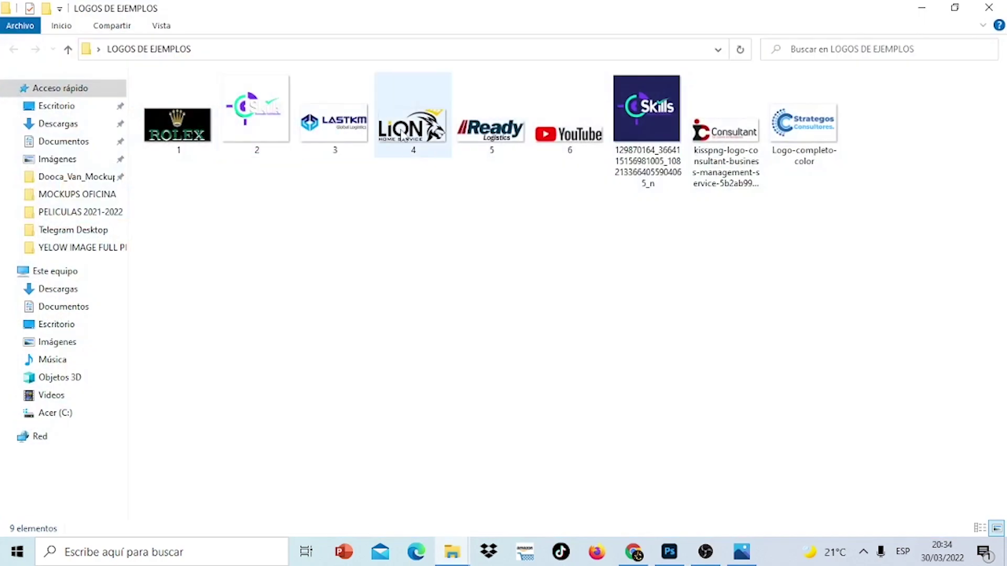
{"action": "left_click", "coordinate": [922, 7]}
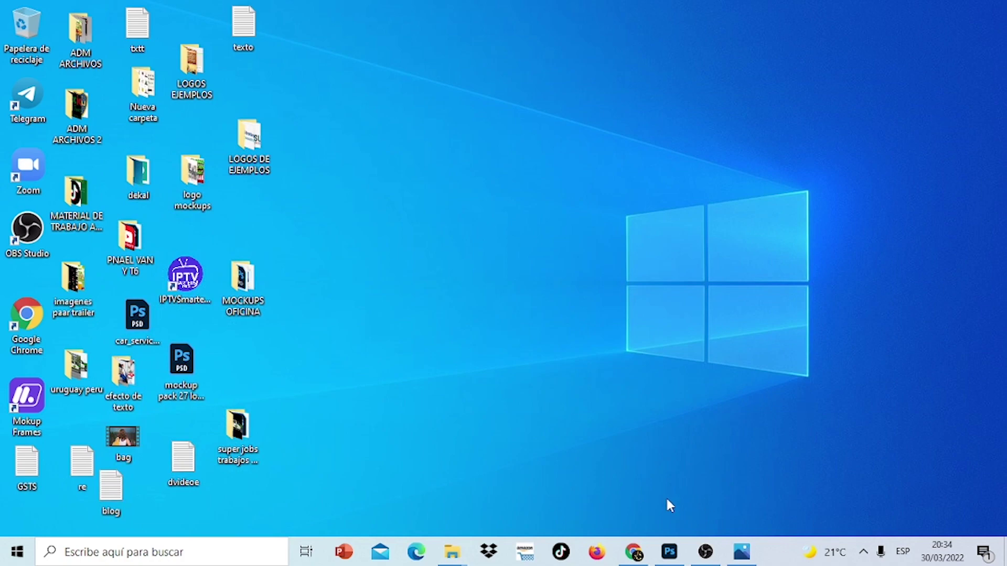
Reopen MOCKUPS OFICINA full screen, preview 1.png, and select the PSD file 1.
{"action": "left_click", "coordinate": [670, 552]}
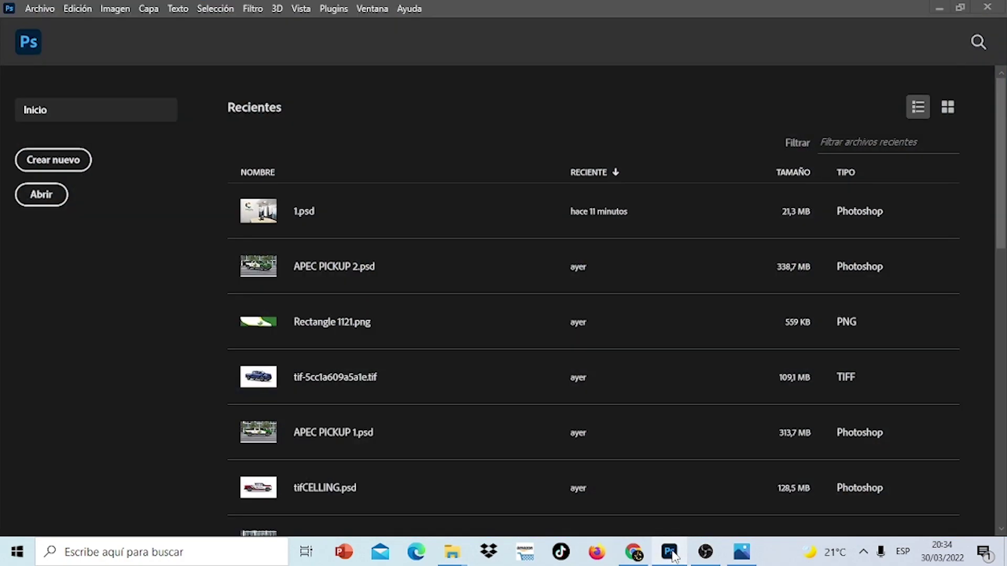
{"action": "left_click", "coordinate": [670, 551]}
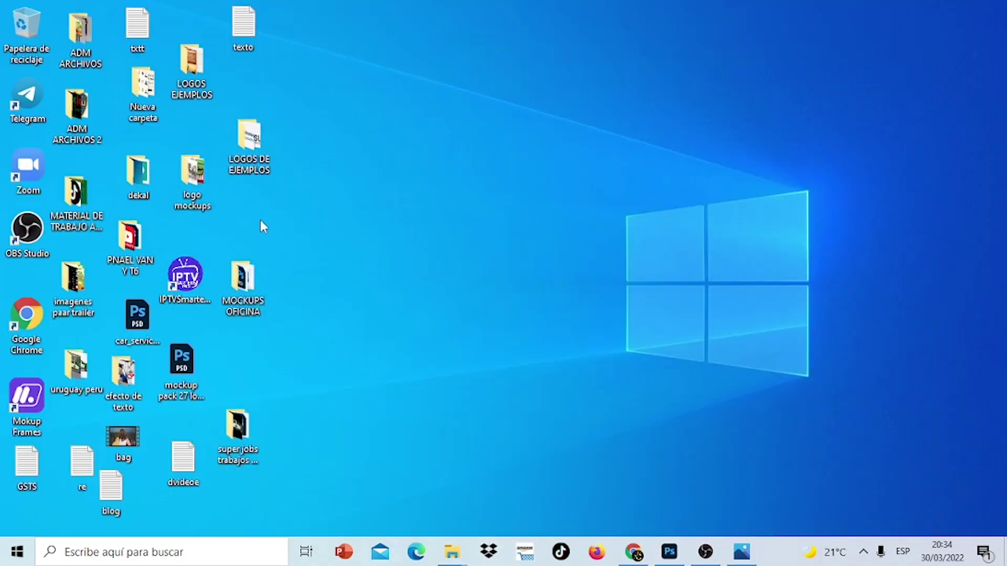
{"action": "double_click", "coordinate": [257, 283]}
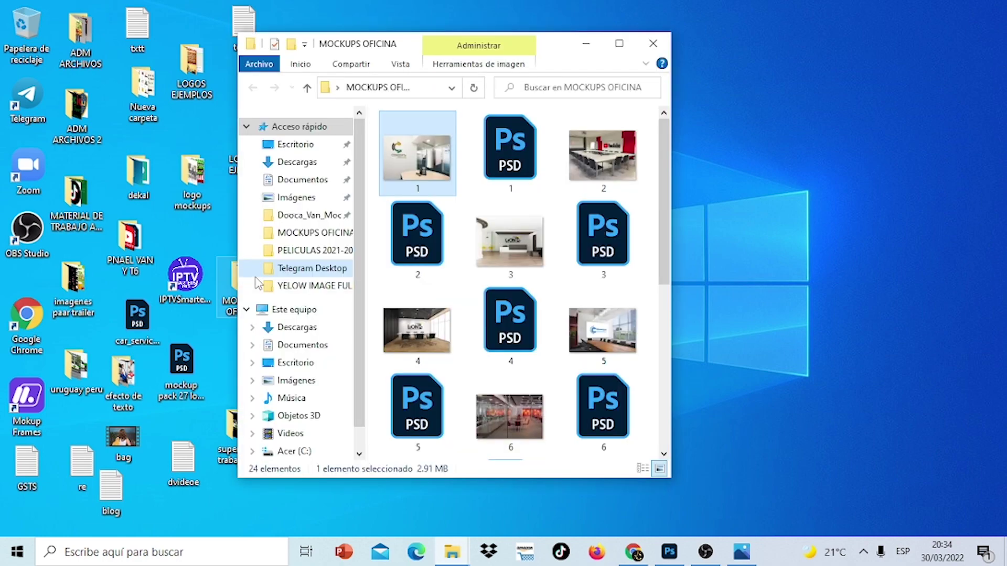
{"action": "left_click", "coordinate": [620, 43]}
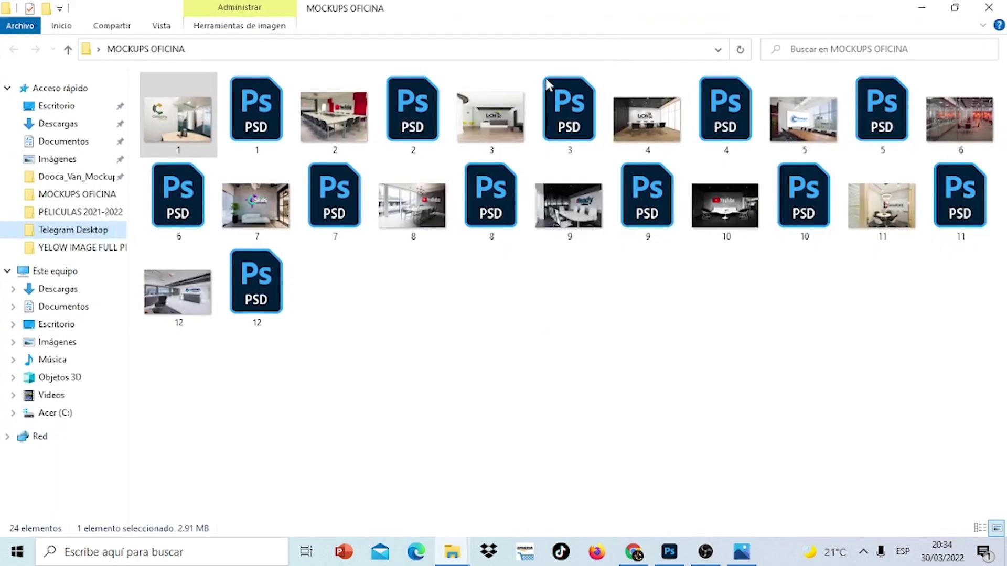
{"action": "double_click", "coordinate": [195, 119]}
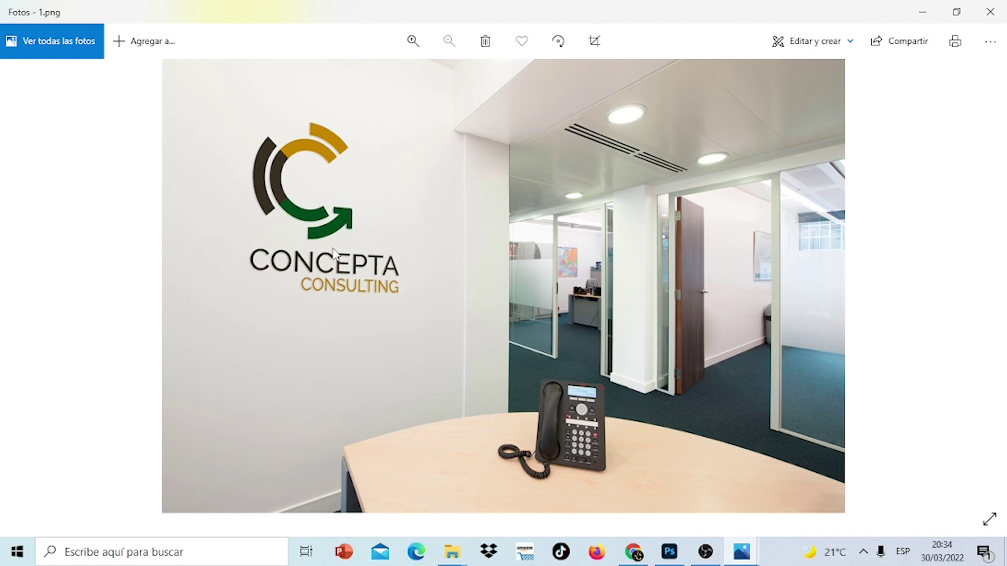
{"action": "left_click", "coordinate": [990, 11]}
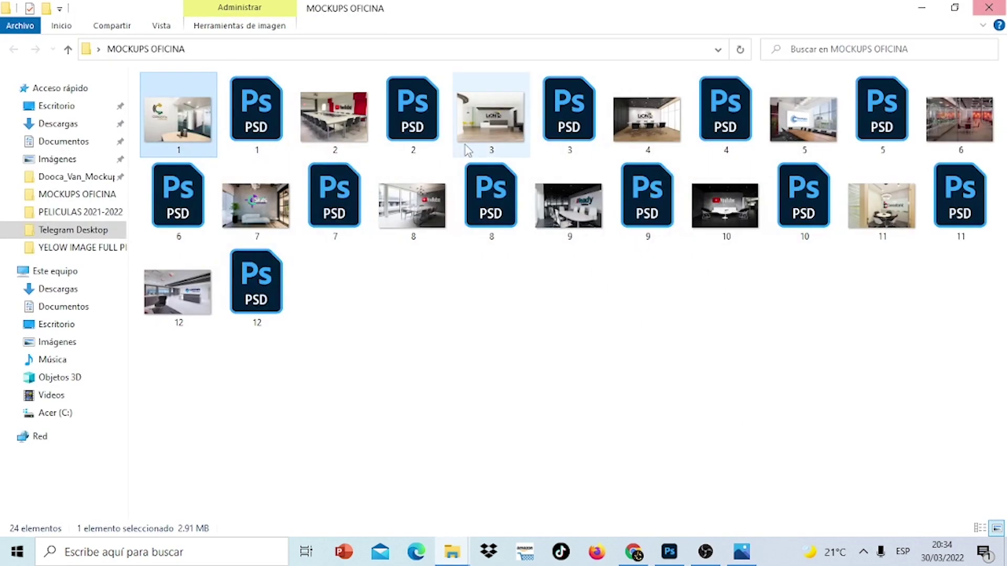
{"action": "left_click", "coordinate": [249, 128]}
Open 1.psd and its Place Design smart object as Layer 1.psb, leaving colour profiles unchanged.
{"action": "double_click", "coordinate": [246, 129]}
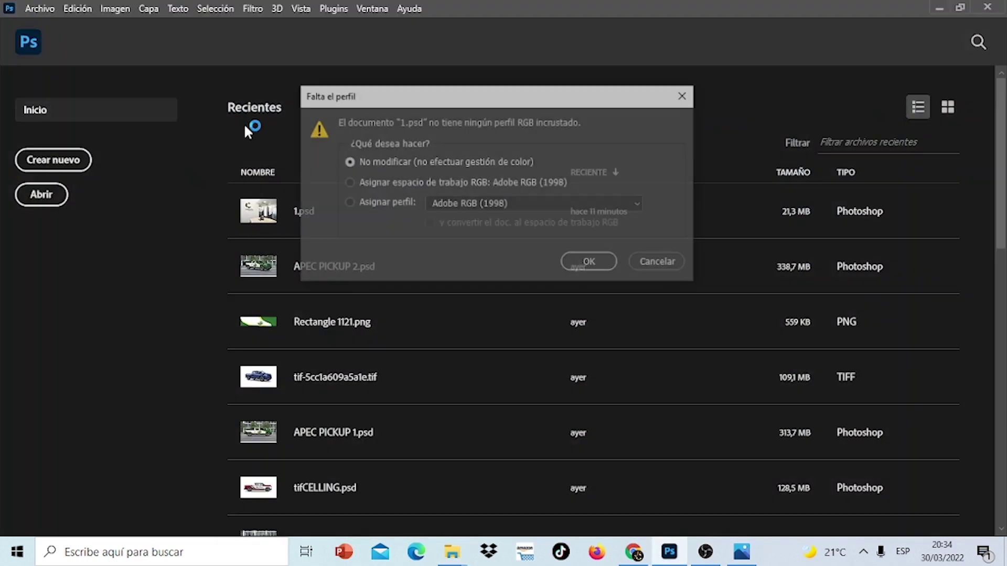
{"action": "left_click", "coordinate": [593, 264]}
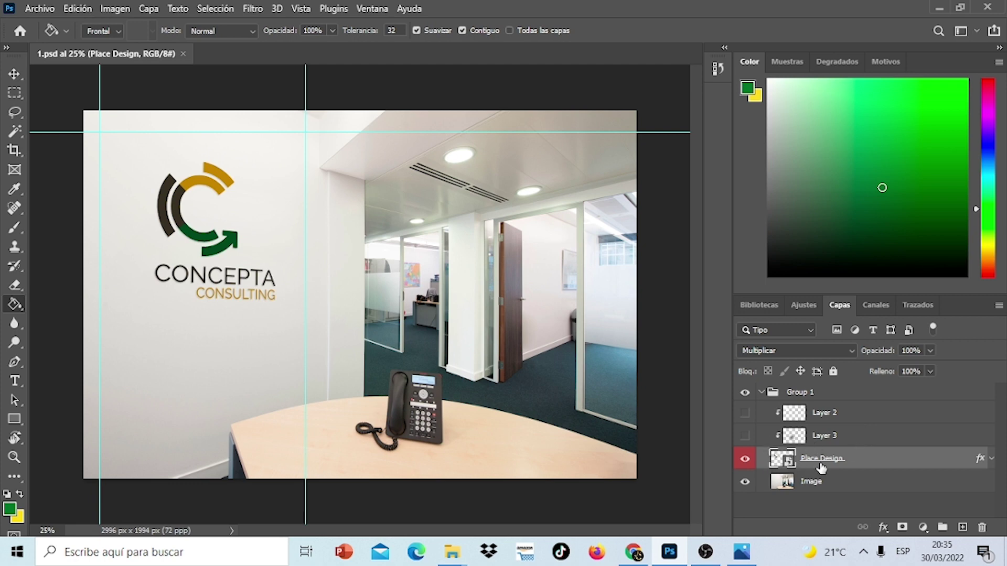
{"action": "double_click", "coordinate": [779, 460]}
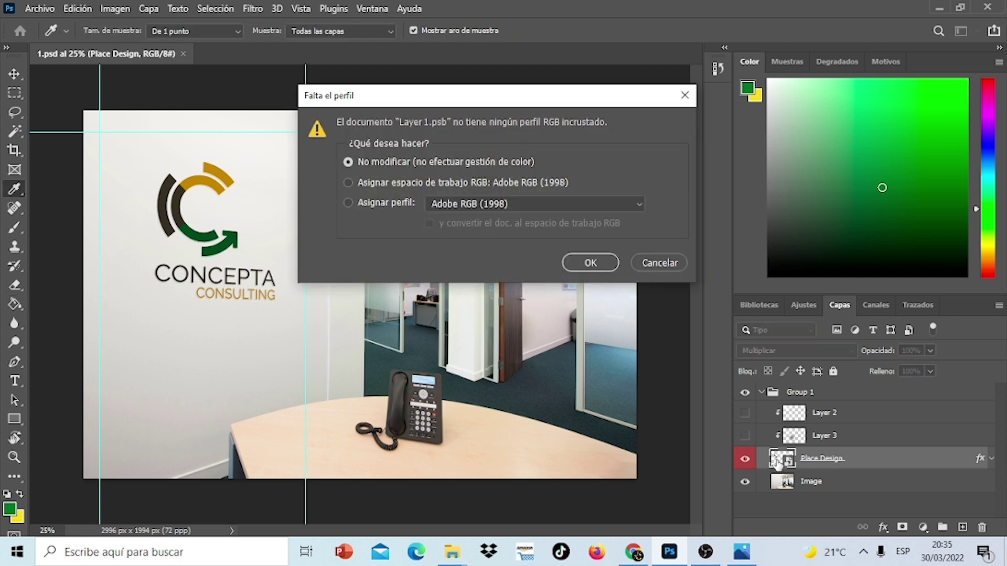
{"action": "left_click", "coordinate": [589, 270]}
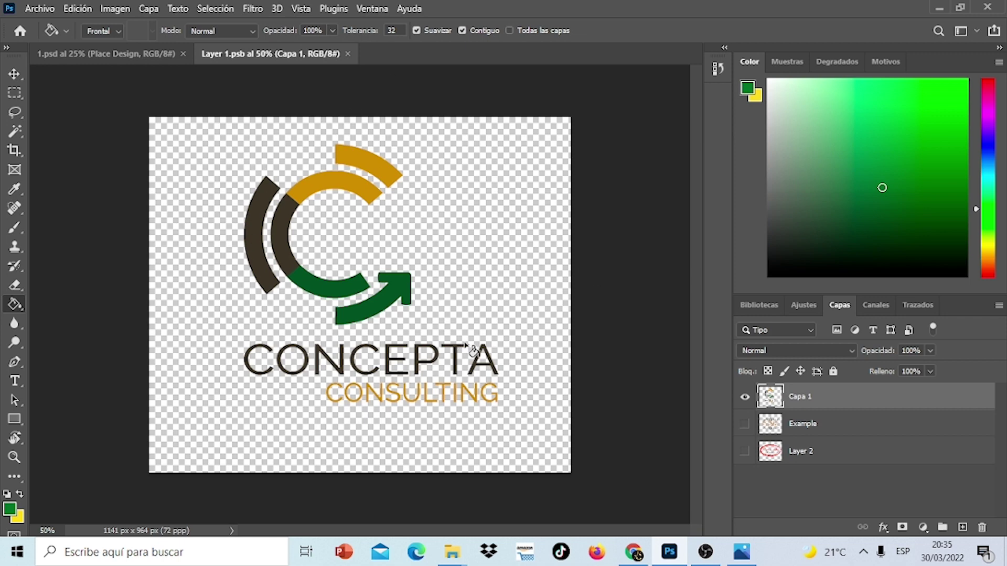
Open the APEC logo PNG from the Downloads folder without colour management.
{"action": "left_click", "coordinate": [51, 9]}
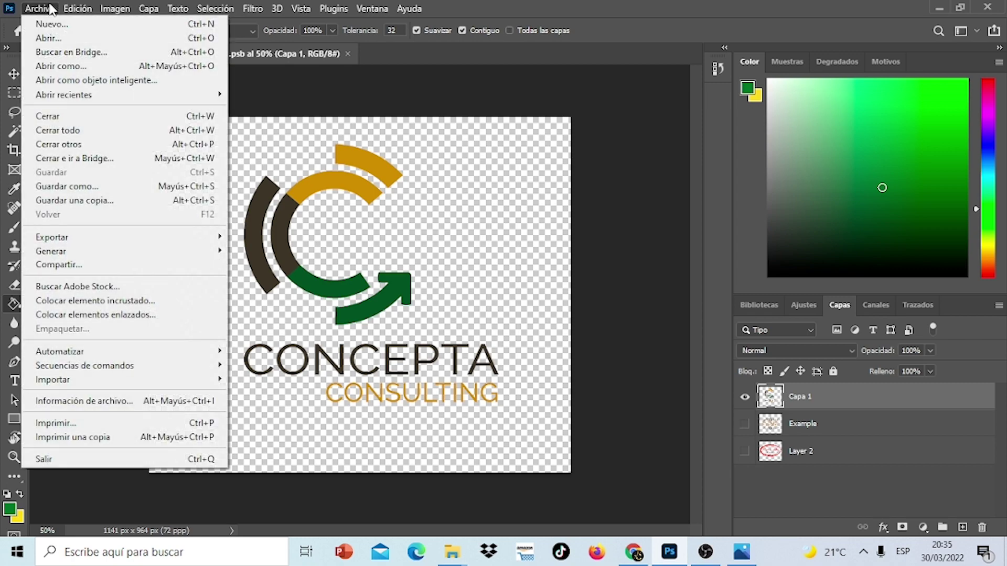
{"action": "left_click", "coordinate": [65, 40]}
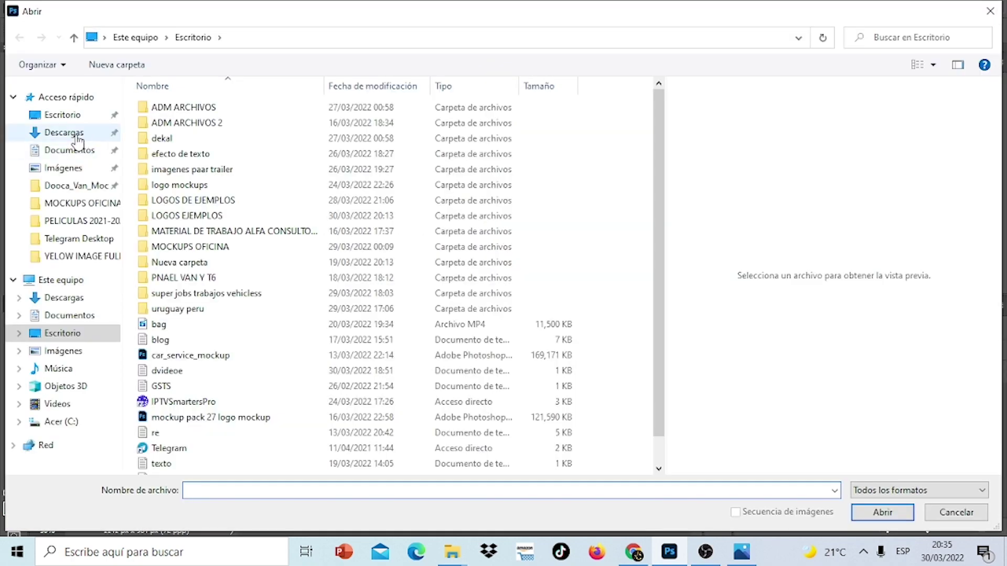
{"action": "left_click", "coordinate": [76, 136]}
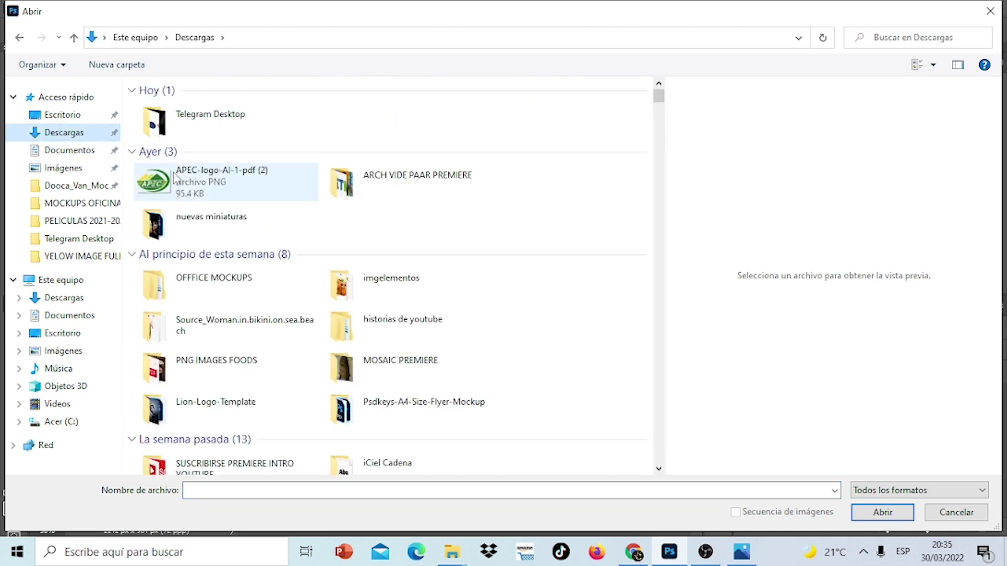
{"action": "left_click", "coordinate": [175, 179]}
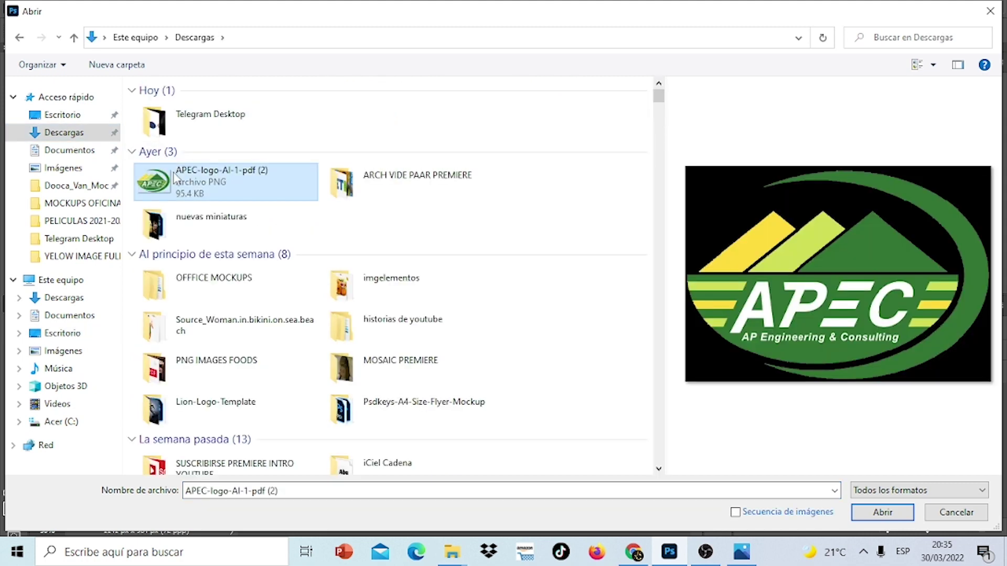
{"action": "left_click", "coordinate": [882, 512]}
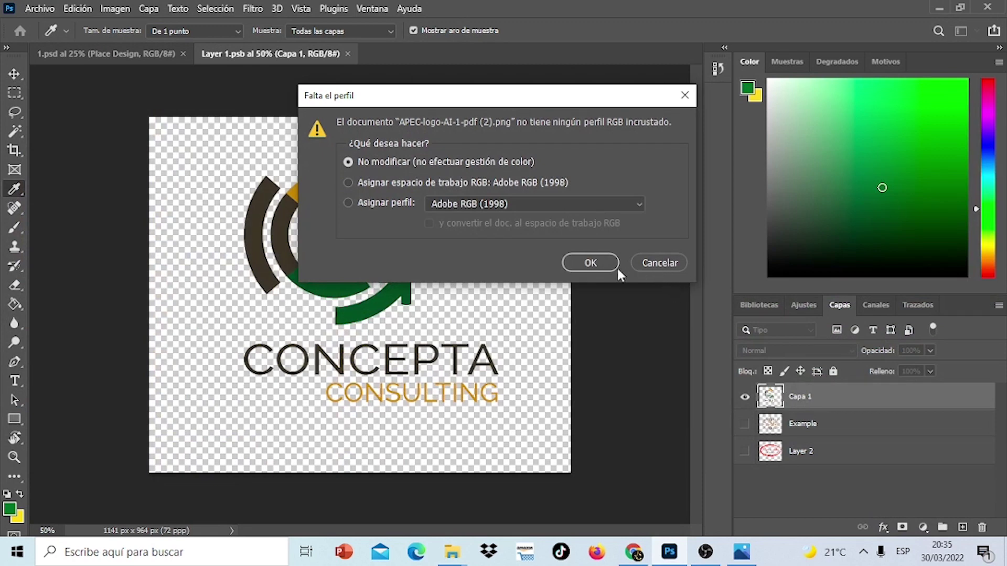
{"action": "left_click", "coordinate": [591, 263]}
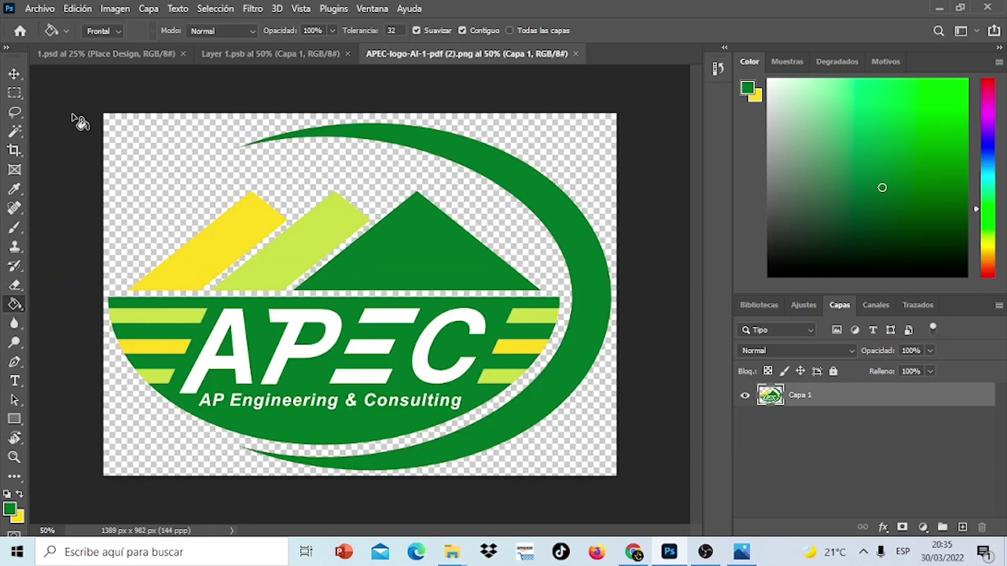
Copy the whole APEC logo and Paste in Place into Layer 1.psb.
{"action": "left_click", "coordinate": [10, 93]}
{"action": "left_click_drag", "start_coordinate": [81, 99], "coordinate": [766, 519]}
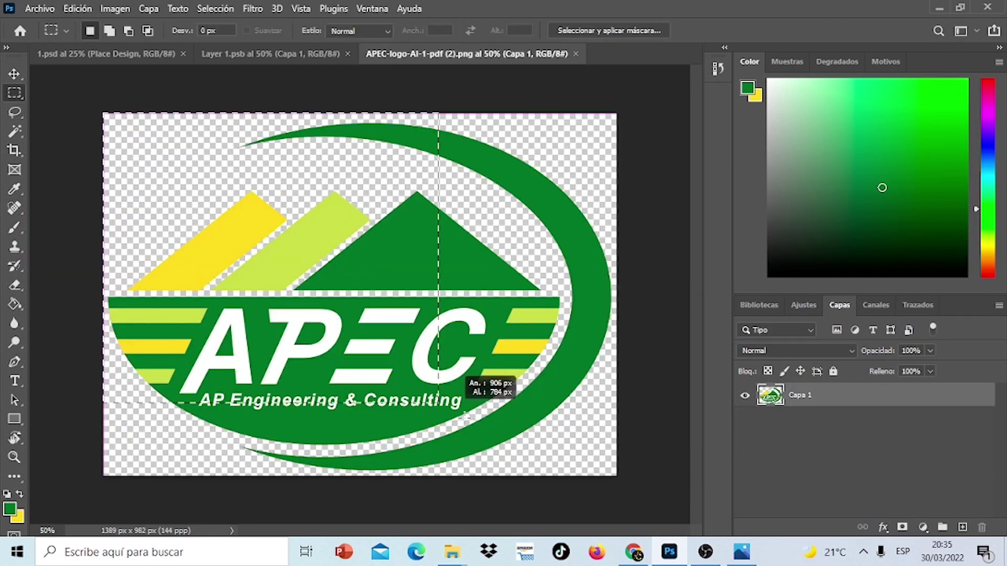
{"action": "left_click", "coordinate": [78, 8]}
{"action": "left_click", "coordinate": [141, 110]}
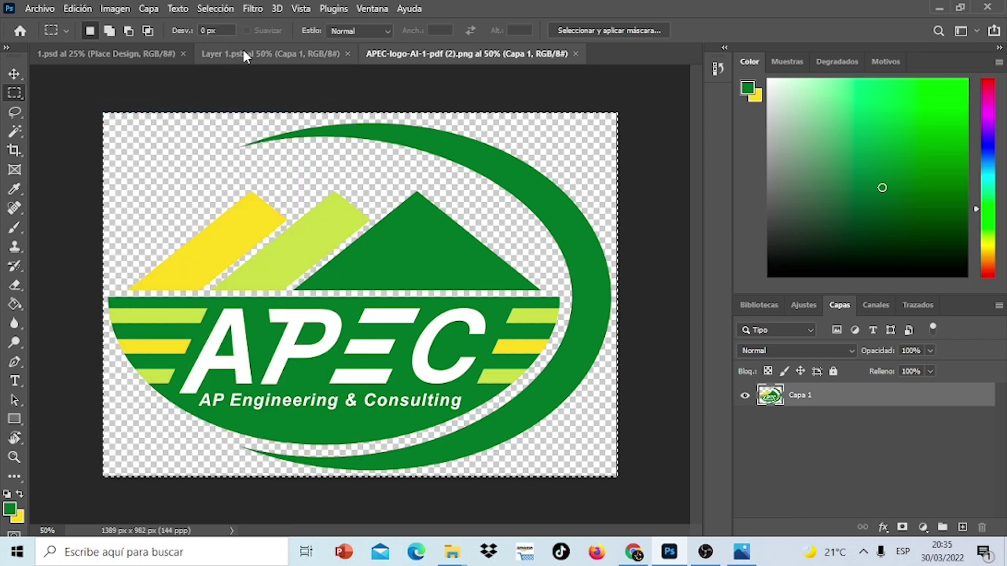
{"action": "left_click", "coordinate": [246, 48]}
{"action": "left_click", "coordinate": [76, 9]}
{"action": "mouse_move", "coordinate": [142, 150]}
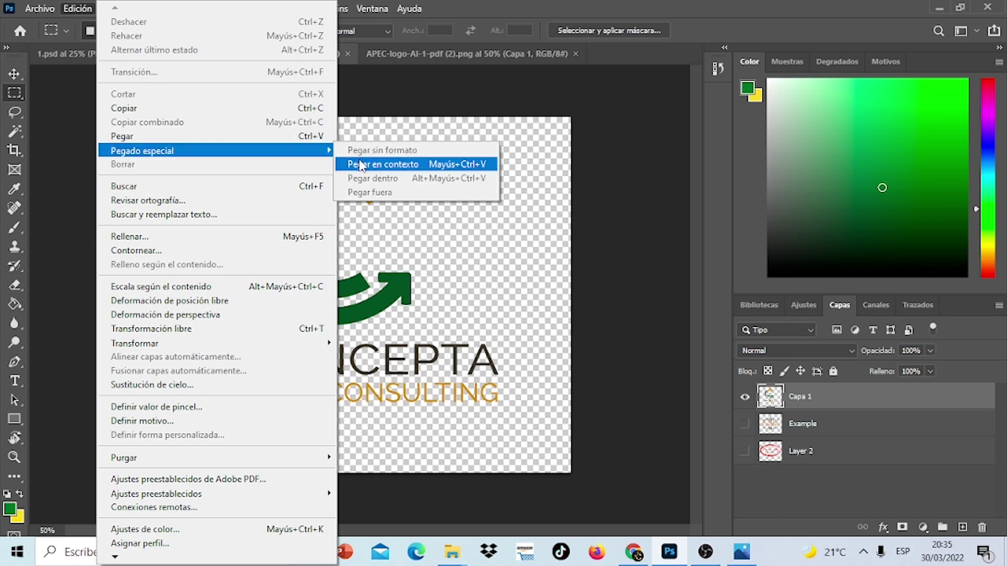
{"action": "left_click", "coordinate": [362, 165]}
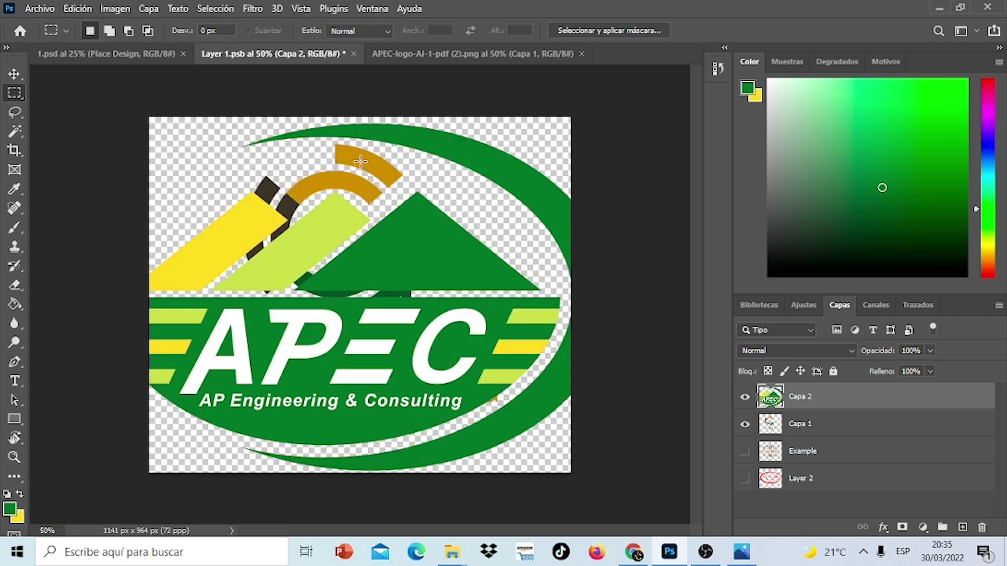
Scale the APEC logo to about 58% over the old logo, hide Capa 1, and save Layer 1.psb.
{"action": "key", "text": "ctrl+t"}
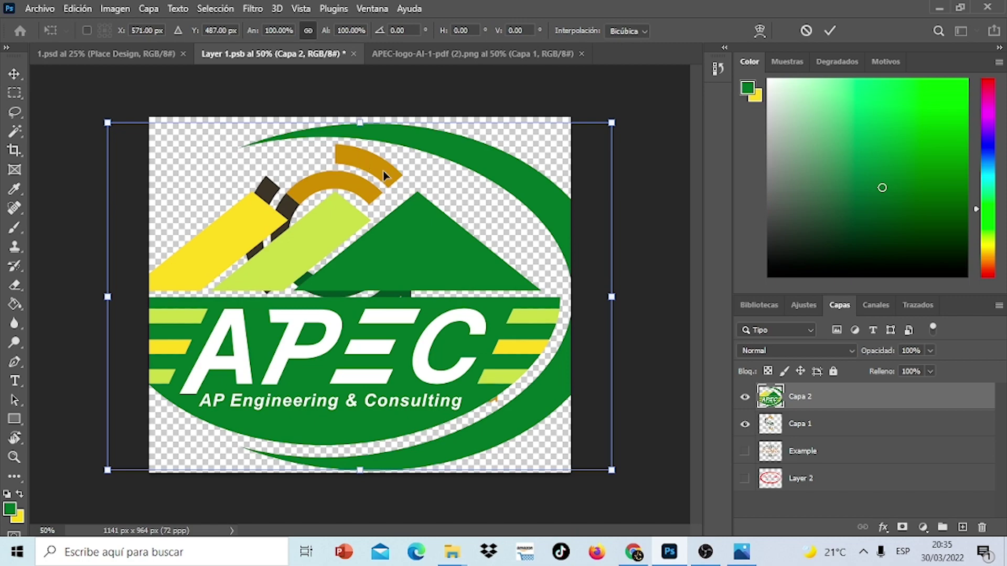
{"action": "left_click_drag", "start_coordinate": [106, 123], "coordinate": [271, 232]}
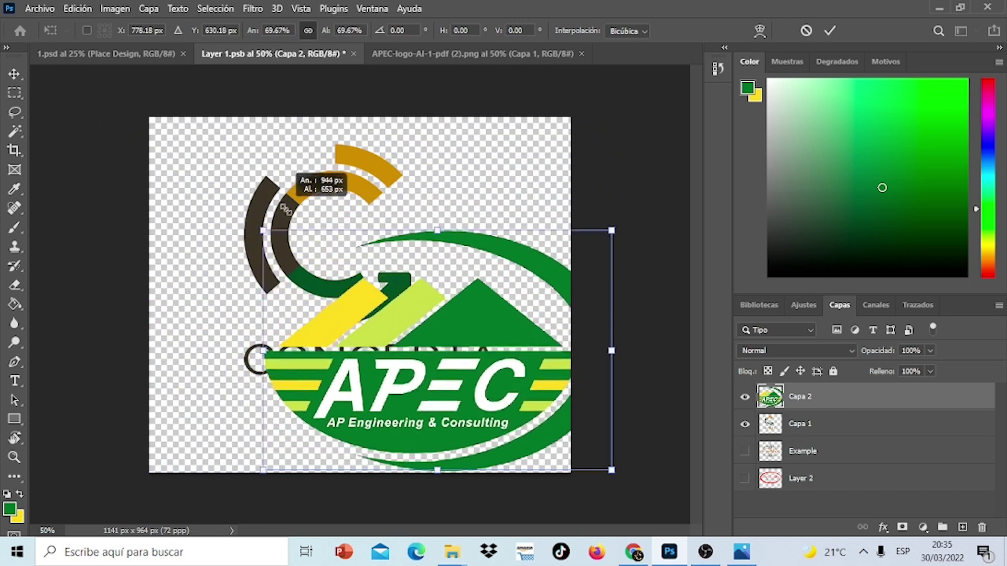
{"action": "left_click_drag", "start_coordinate": [479, 374], "coordinate": [396, 310]}
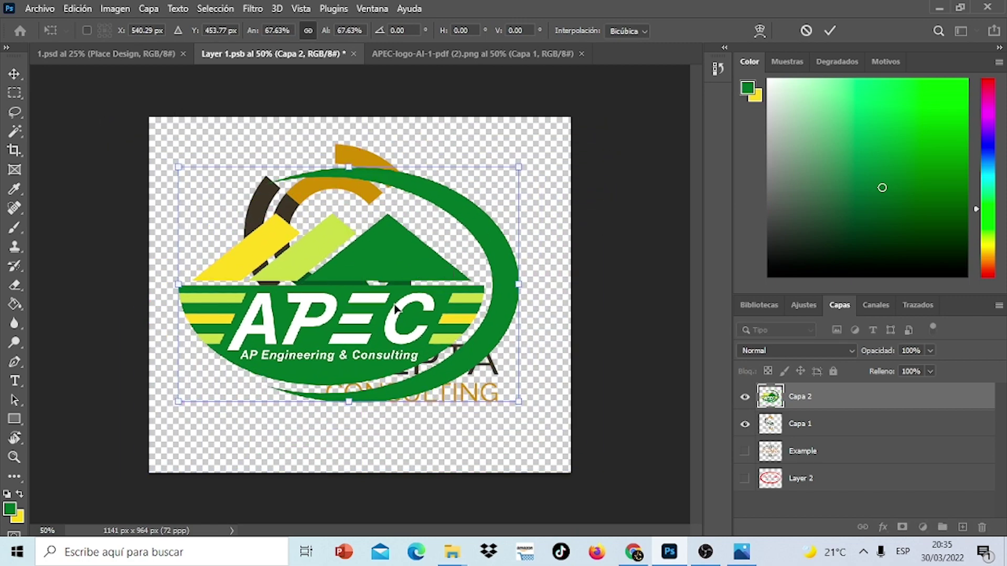
{"action": "left_click_drag", "start_coordinate": [179, 167], "coordinate": [217, 192]}
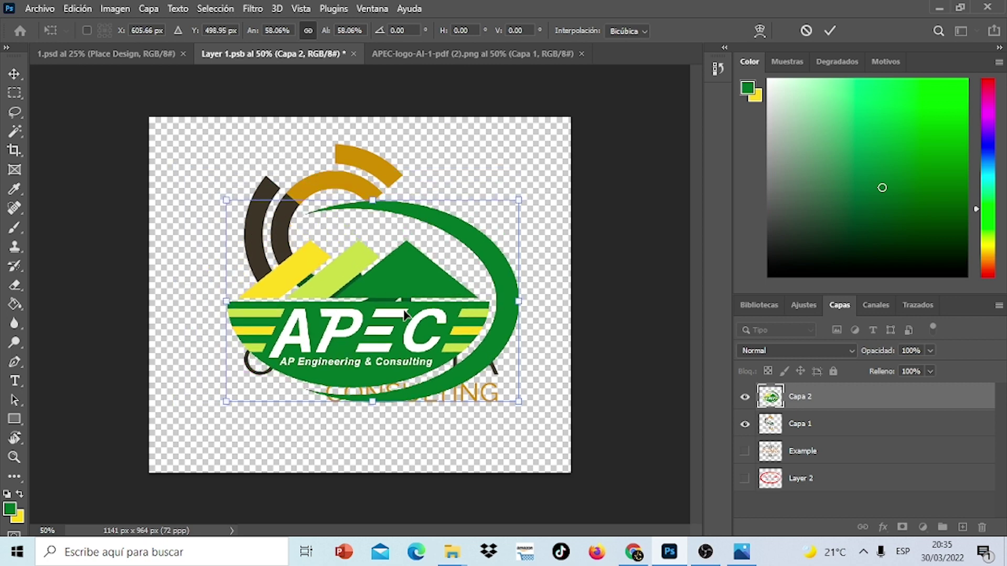
{"action": "left_click_drag", "start_coordinate": [396, 305], "coordinate": [377, 284]}
{"action": "key", "text": "Return"}
{"action": "key", "text": "m"}
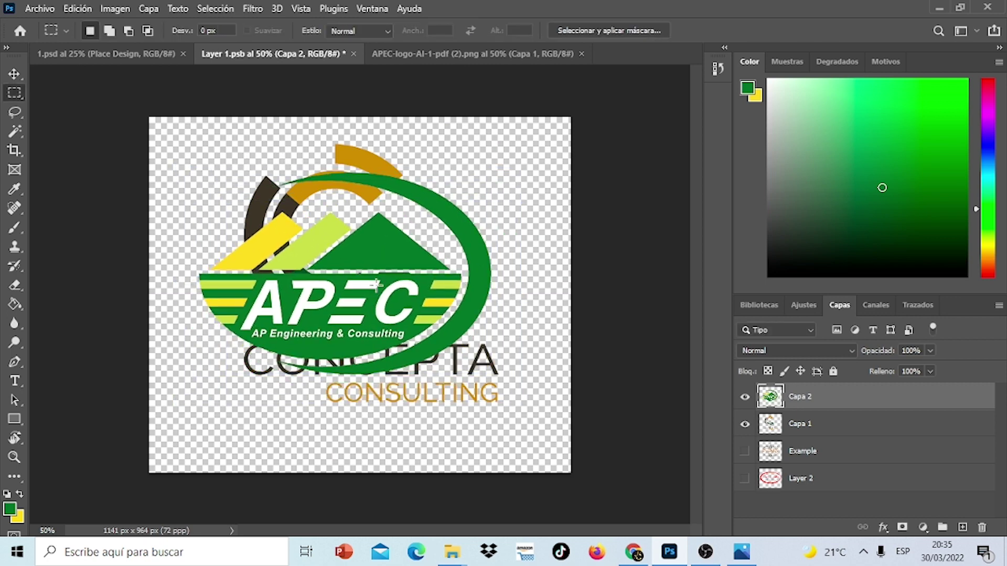
{"action": "left_click", "coordinate": [744, 425]}
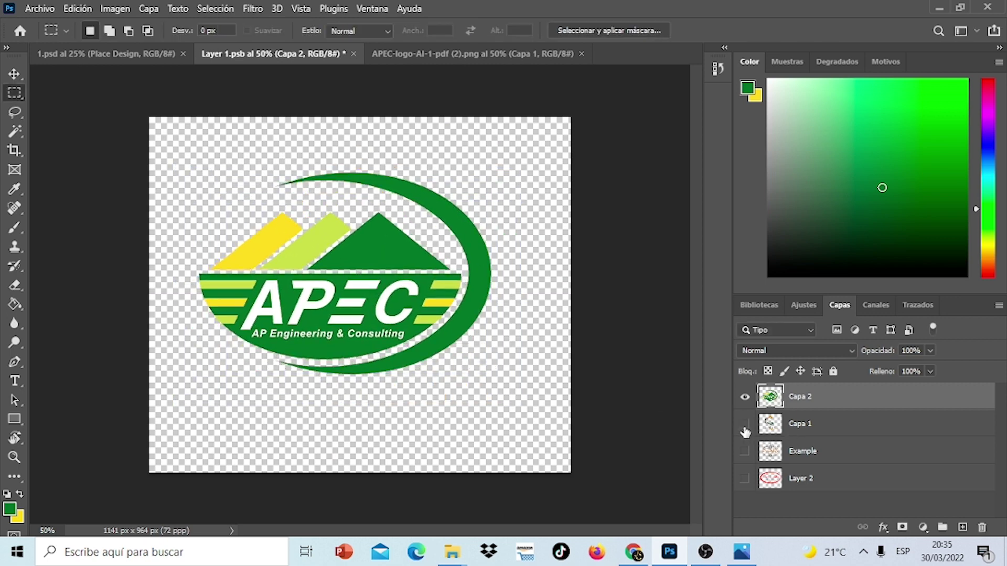
{"action": "left_click", "coordinate": [354, 54]}
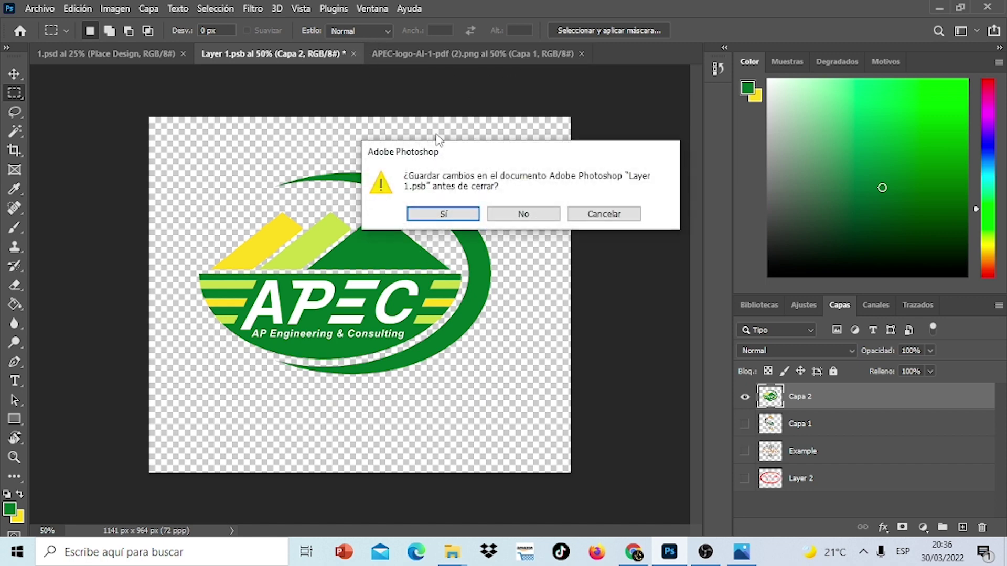
{"action": "left_click", "coordinate": [449, 216]}
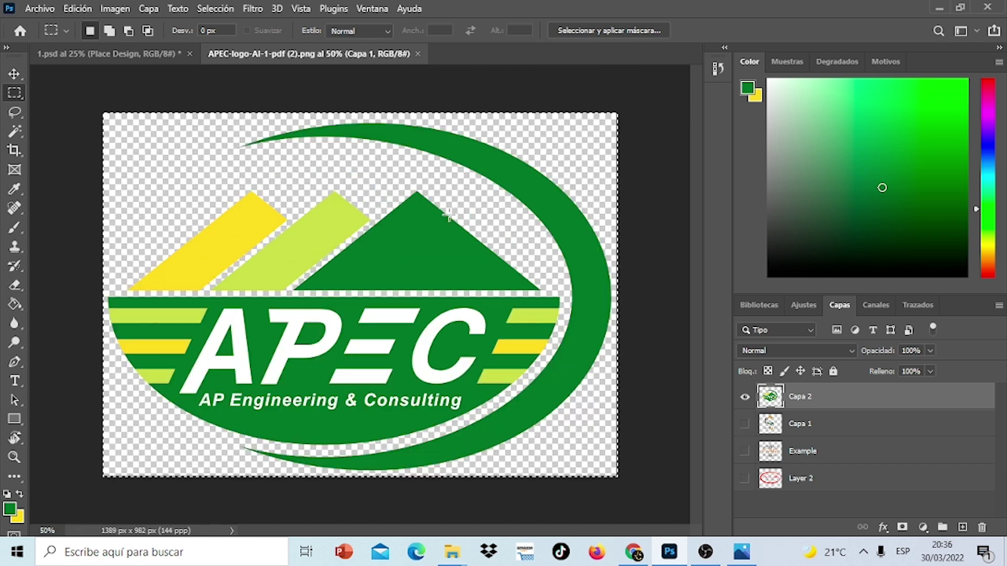
Return to 1.psd, now showing the APEC logo, and reopen its Place Design smart object.
{"action": "left_click", "coordinate": [141, 52]}
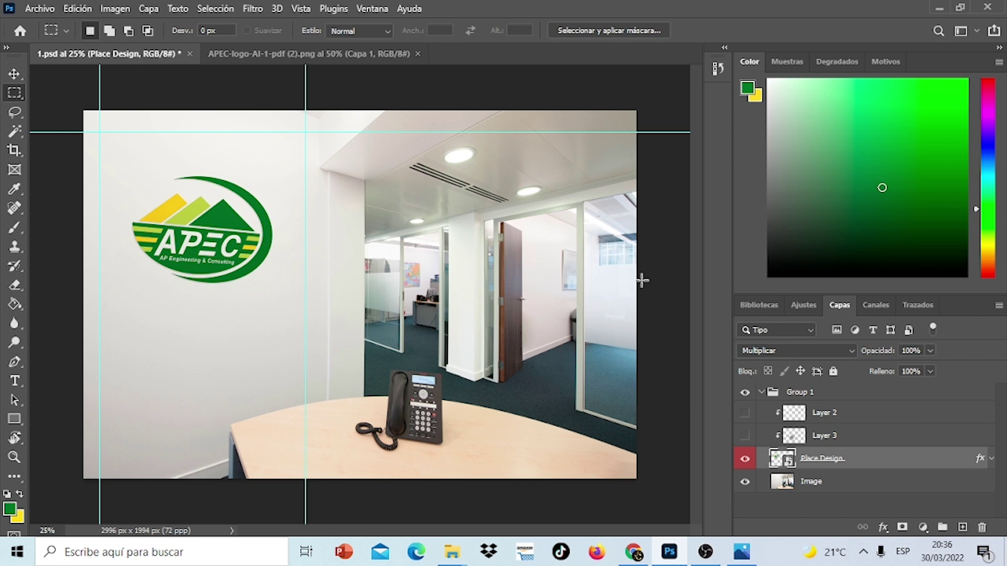
{"action": "double_click", "coordinate": [778, 460]}
{"action": "left_click", "coordinate": [590, 267]}
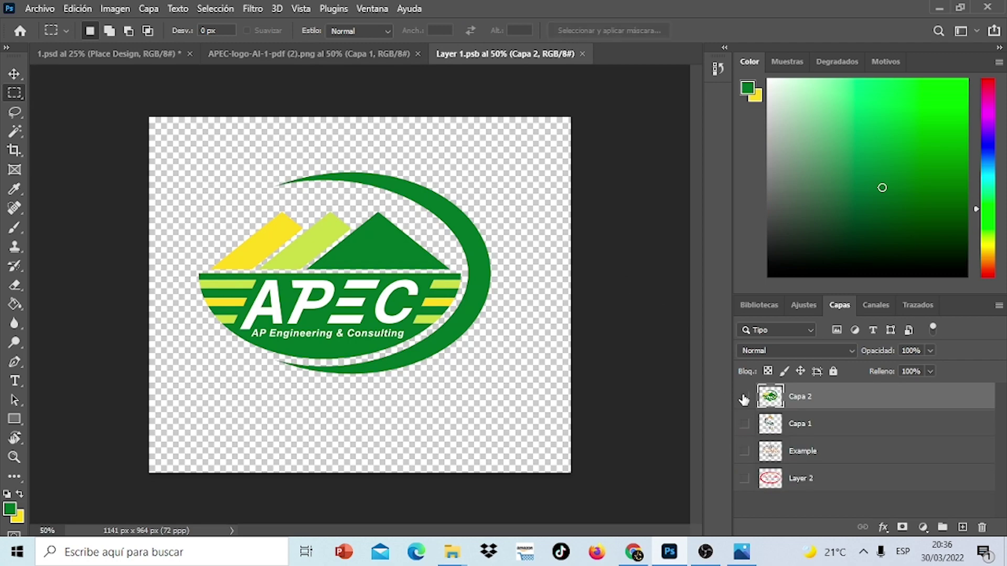
Hide the APEC layer and open the LION logo from the LOGOS DE EJEMPLOS folder.
{"action": "left_click", "coordinate": [744, 399]}
{"action": "left_click", "coordinate": [39, 8]}
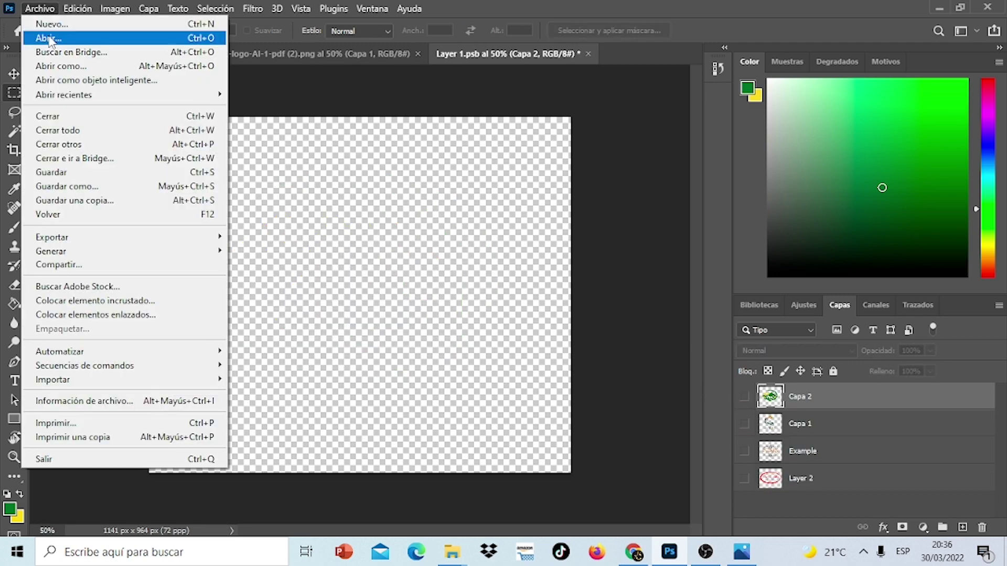
{"action": "left_click", "coordinate": [48, 38]}
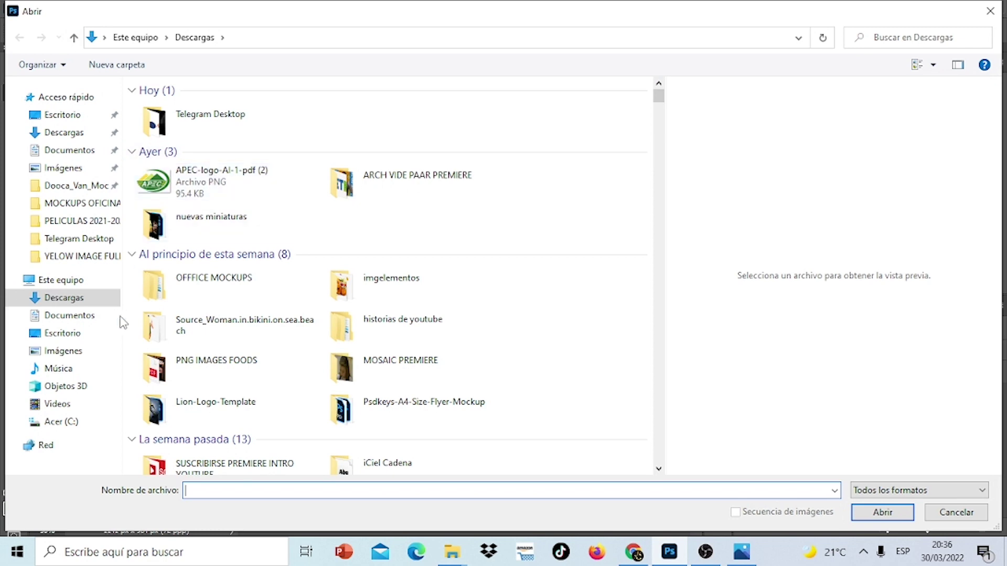
{"action": "left_click", "coordinate": [62, 333]}
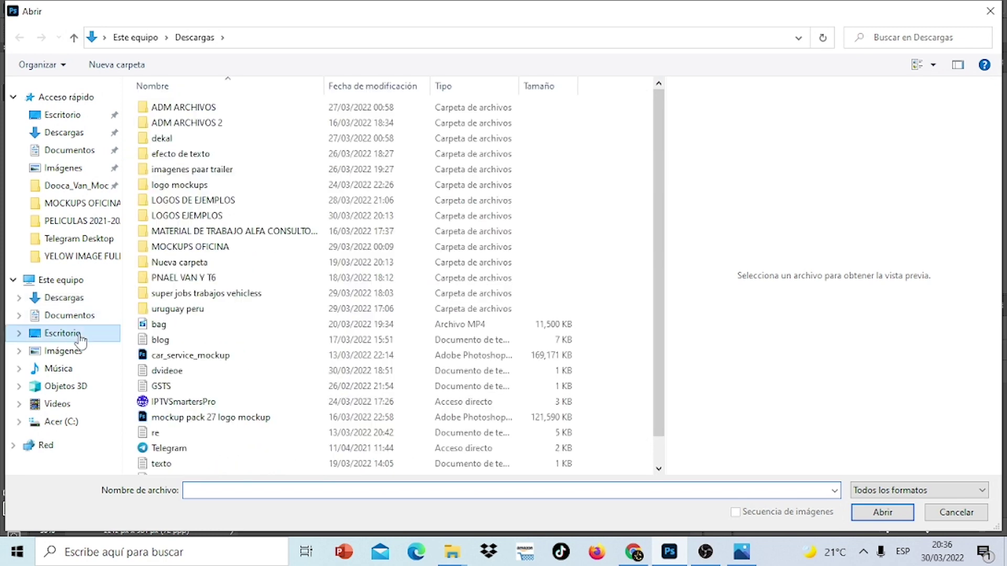
{"action": "double_click", "coordinate": [232, 204]}
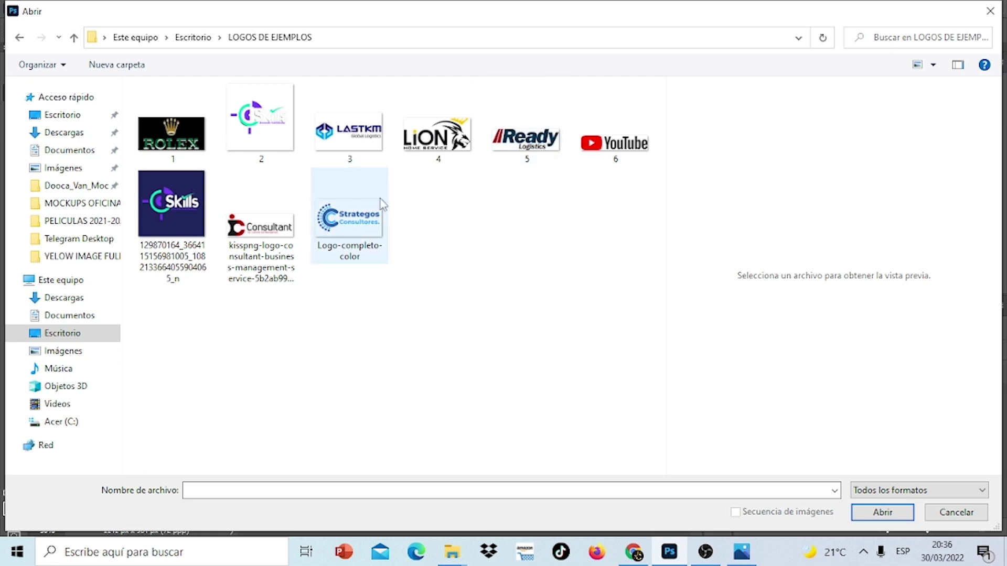
{"action": "left_click", "coordinate": [449, 156]}
{"action": "left_click", "coordinate": [864, 517]}
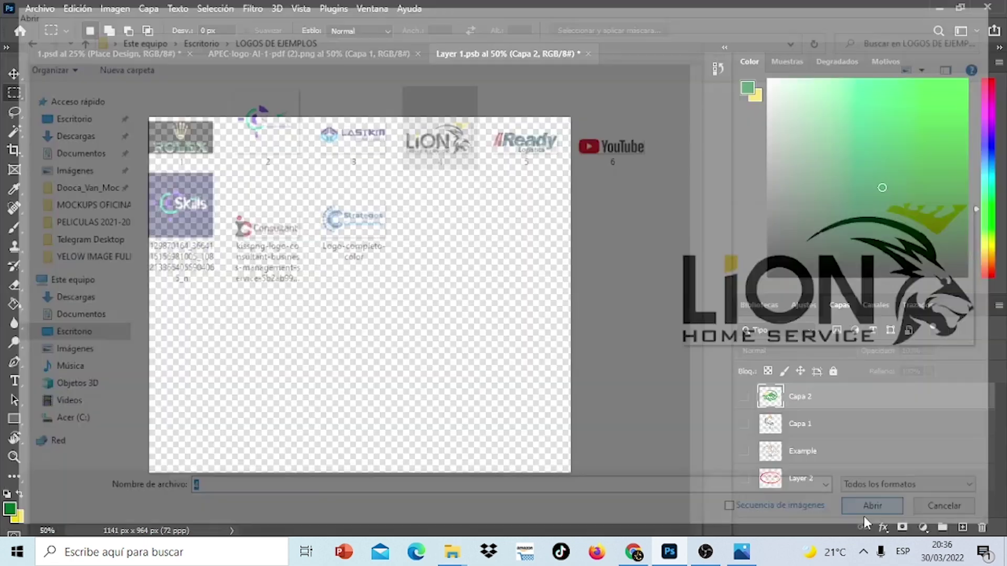
{"action": "left_click", "coordinate": [589, 265]}
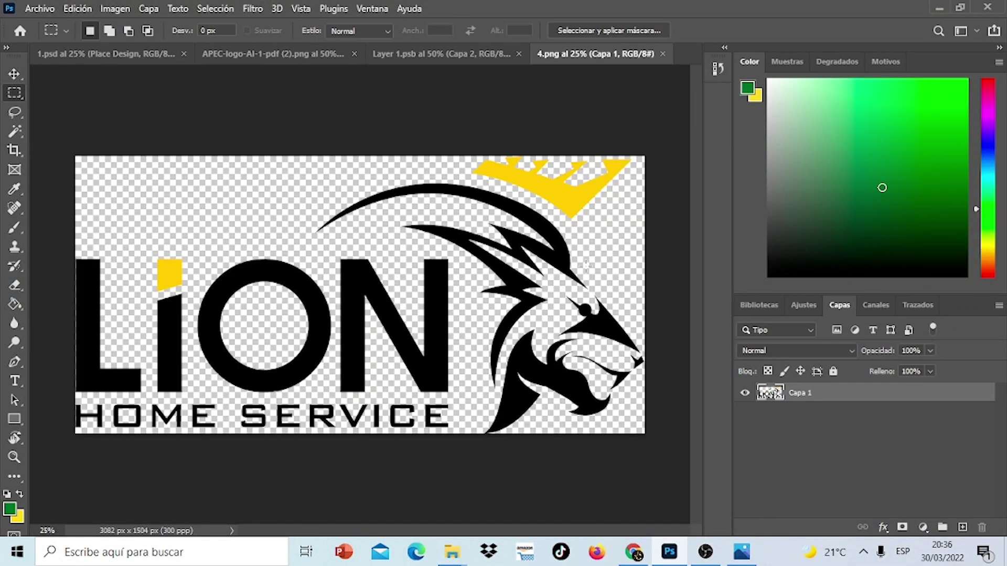
Copy the whole LION logo and paste it into Layer 1.psb as a new layer.
{"action": "left_click_drag", "start_coordinate": [67, 145], "coordinate": [728, 448]}
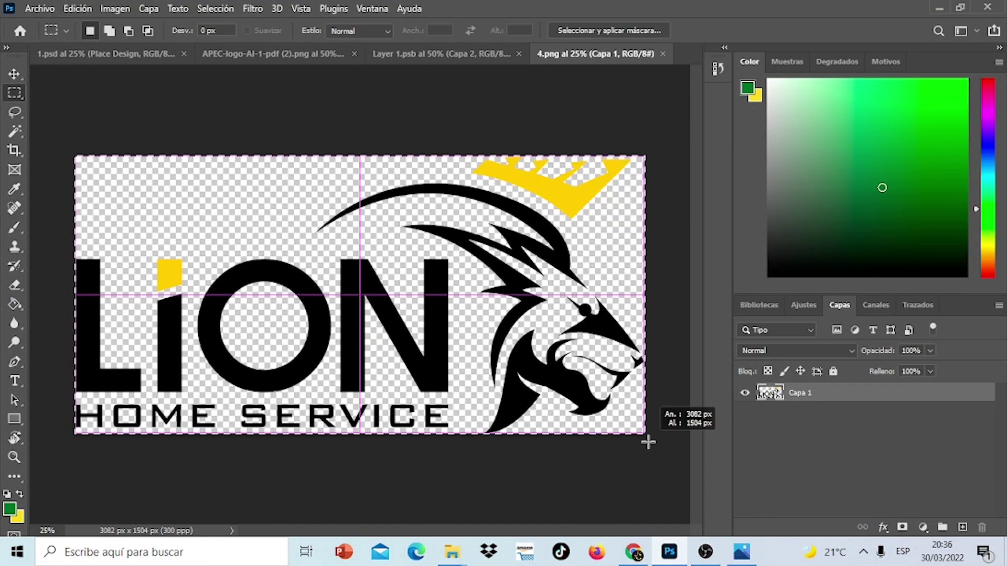
{"action": "left_click", "coordinate": [78, 8]}
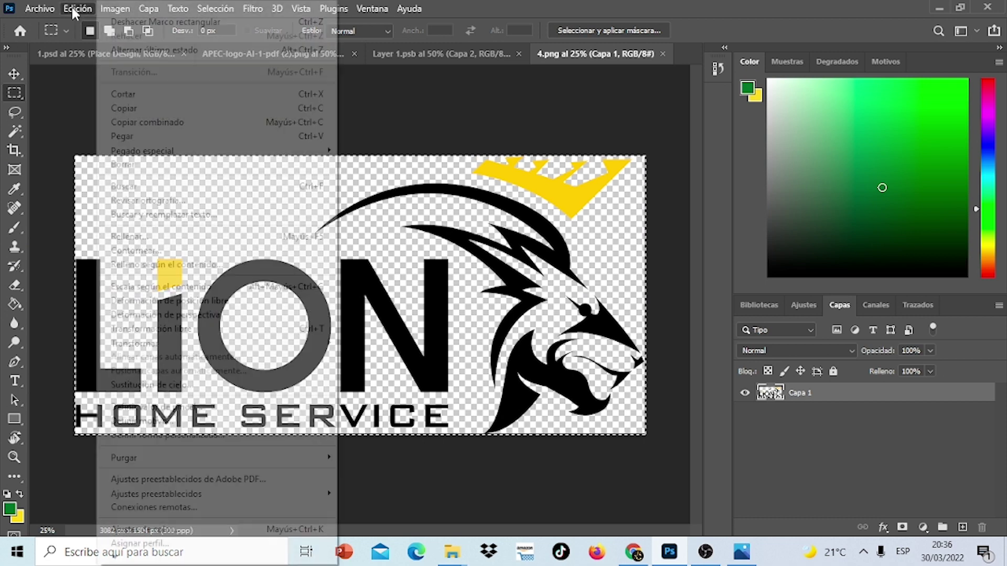
{"action": "left_click", "coordinate": [150, 109]}
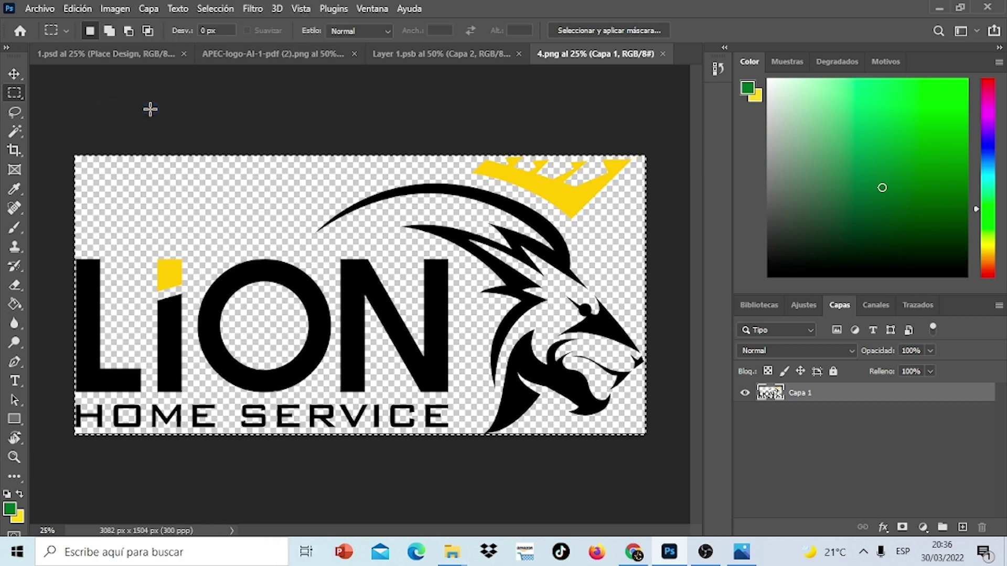
{"action": "left_click", "coordinate": [419, 58]}
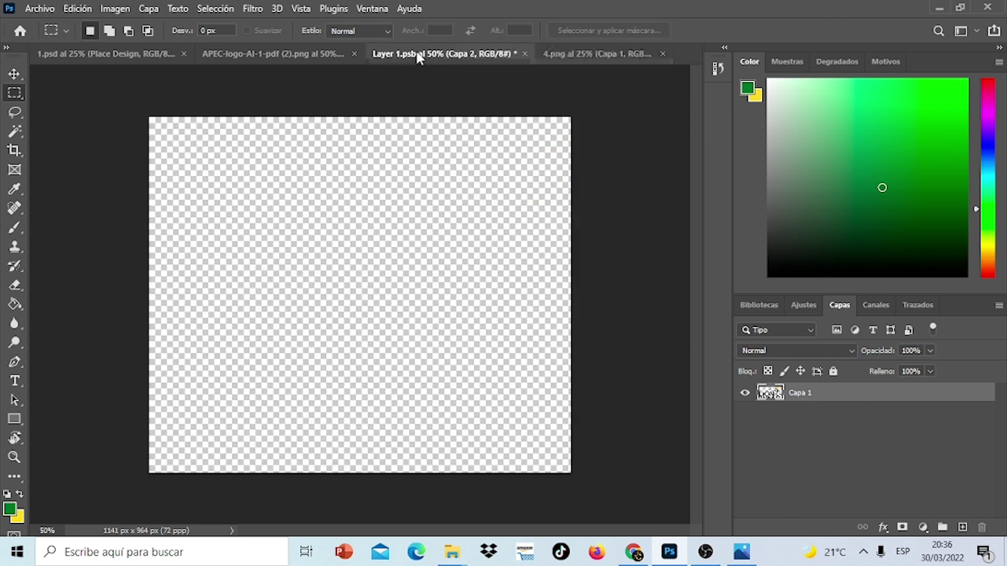
{"action": "left_click", "coordinate": [77, 9]}
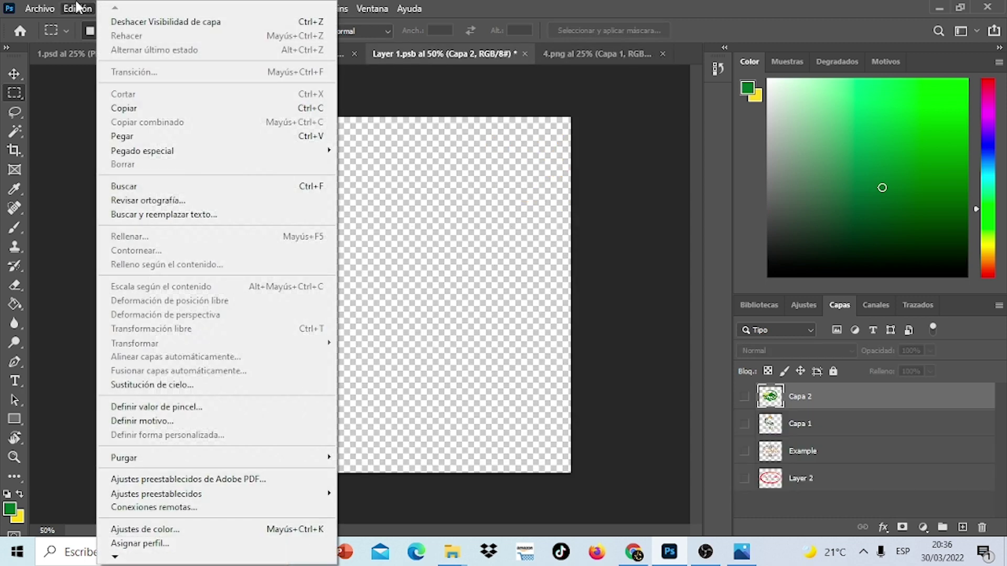
{"action": "left_click", "coordinate": [173, 138]}
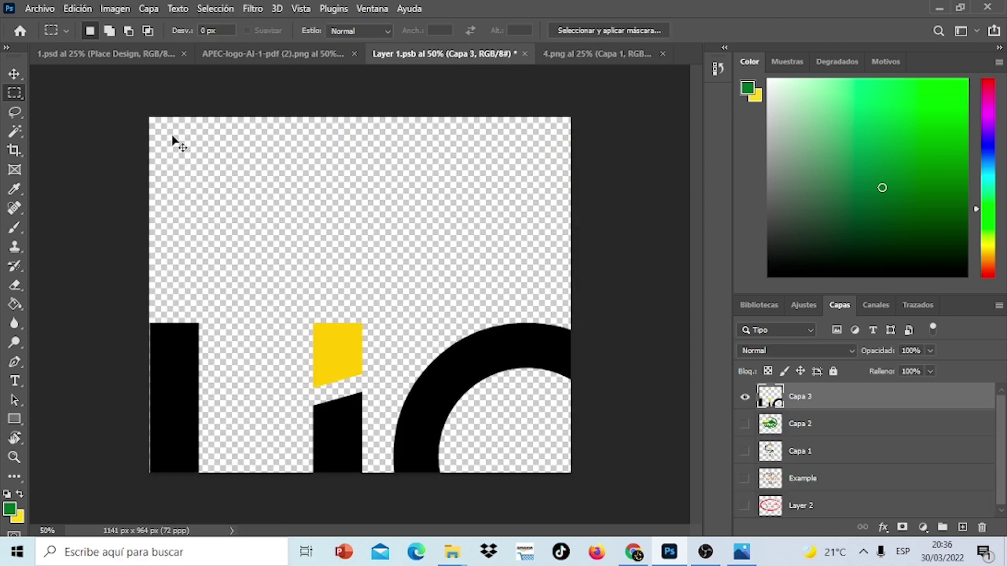
Shrink the LION logo to about 23% near the canvas centre, then save and close Layer 1.psb.
{"action": "key", "text": "ctrl+t"}
{"action": "left_click_drag", "start_coordinate": [149, 119], "coordinate": [325, 247]}
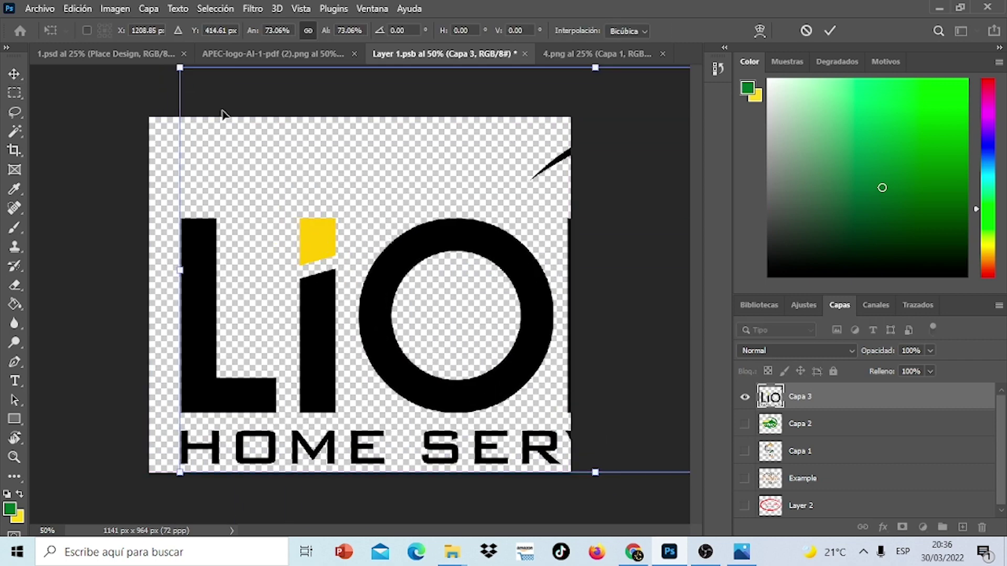
{"action": "left_click_drag", "start_coordinate": [180, 68], "coordinate": [591, 265]}
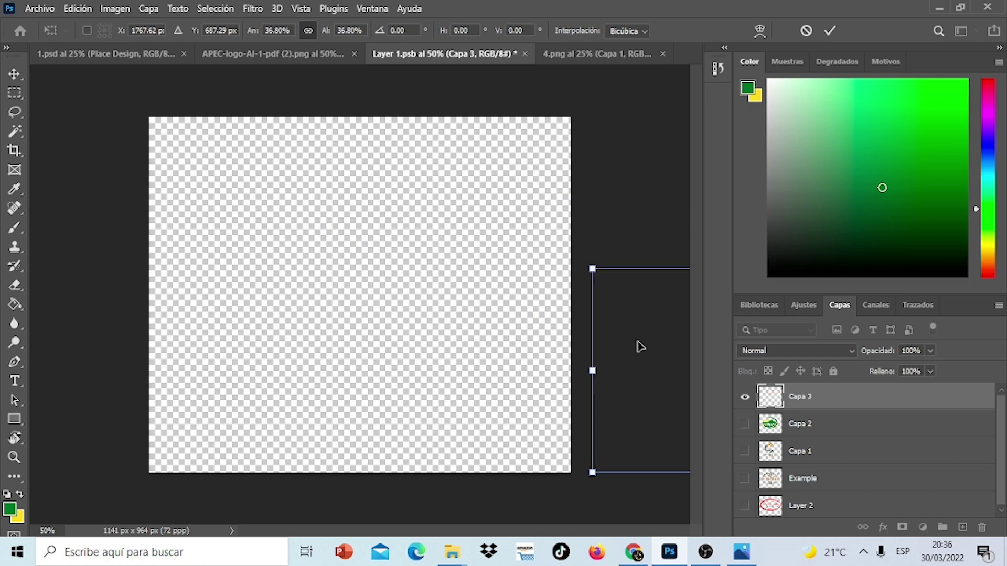
{"action": "left_click_drag", "start_coordinate": [639, 344], "coordinate": [205, 286]}
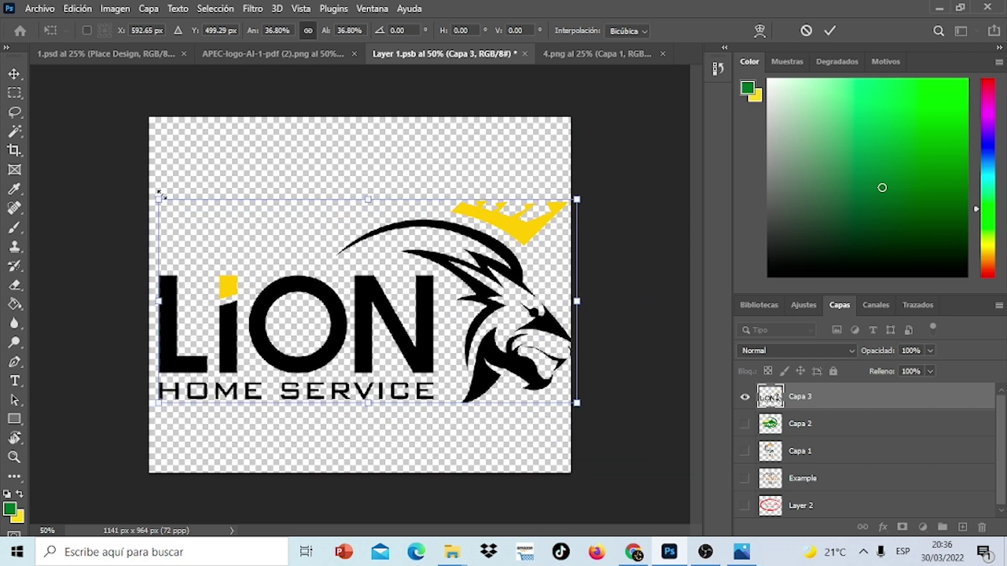
{"action": "left_click_drag", "start_coordinate": [160, 194], "coordinate": [318, 276]}
{"action": "mouse_move", "coordinate": [465, 359]}
{"action": "left_mouse_down"}
{"action": "mouse_move", "coordinate": [357, 314]}
{"action": "mouse_move", "coordinate": [368, 301]}
{"action": "left_mouse_up"}
{"action": "left_click_drag", "start_coordinate": [476, 342], "coordinate": [471, 338]}
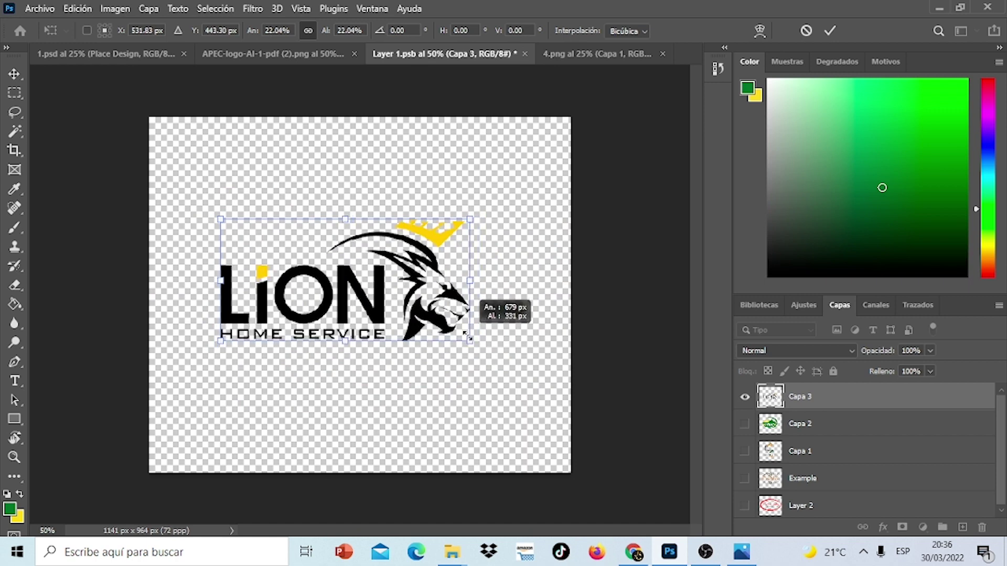
{"action": "key", "text": "Return"}
{"action": "key", "text": "m"}
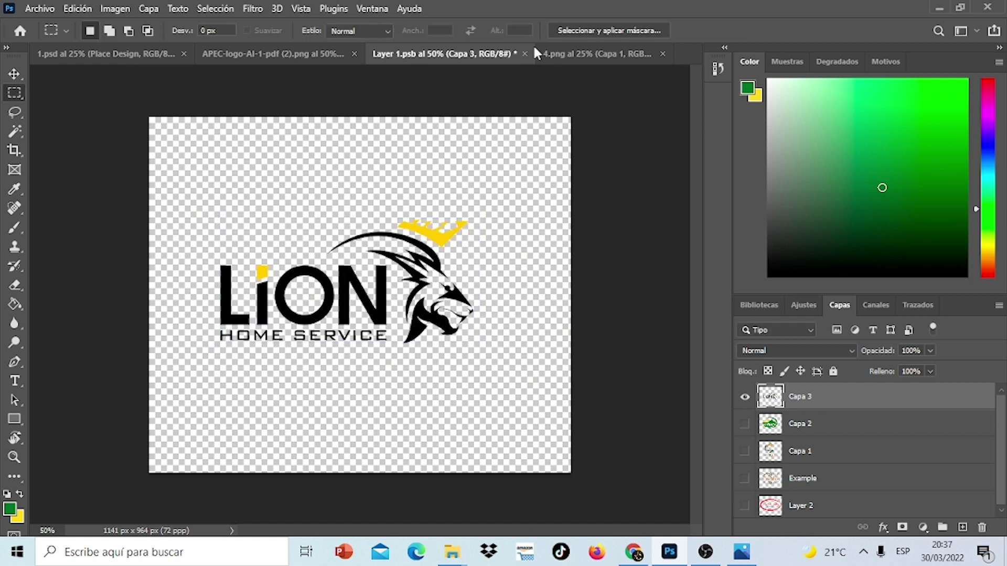
{"action": "left_click", "coordinate": [525, 55]}
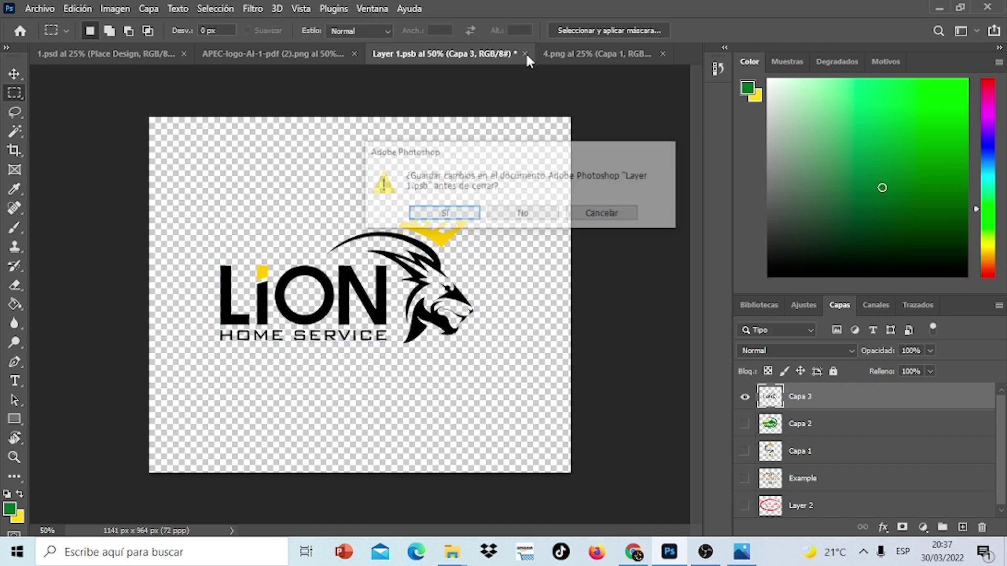
{"action": "left_click", "coordinate": [448, 213]}
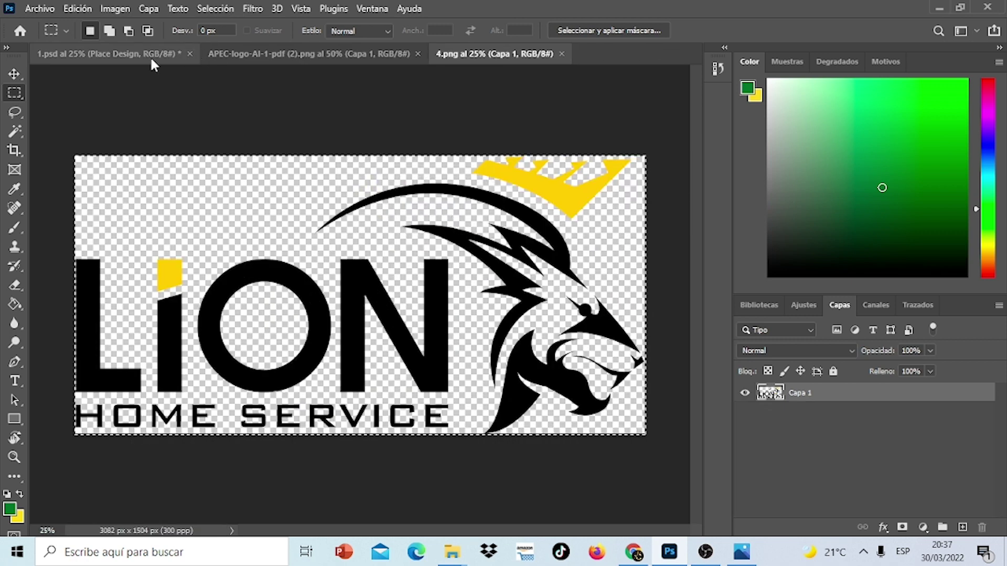
Zoom in and out on the LION logo on 1.psd's wall, then close 1.psd.
{"action": "left_click", "coordinate": [150, 56]}
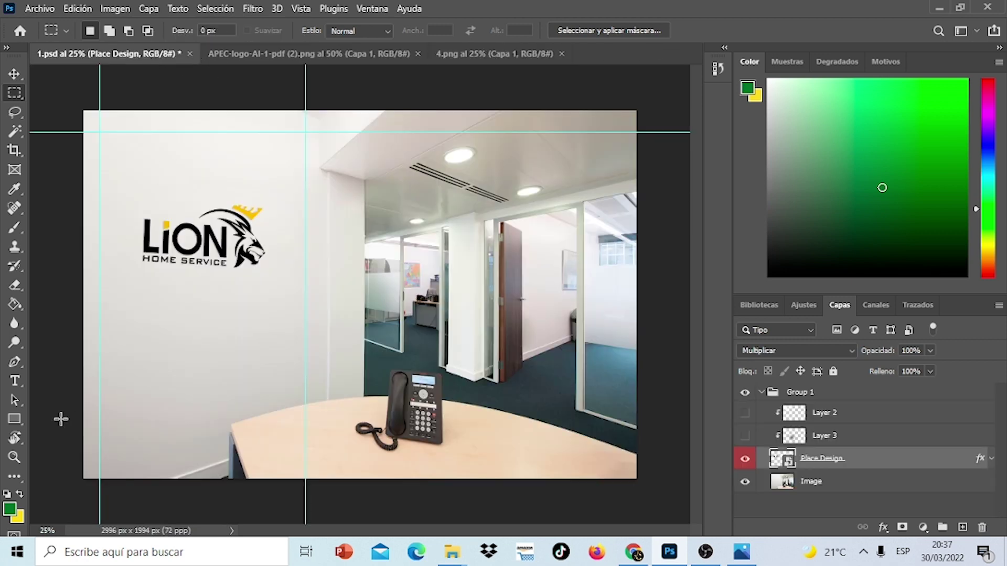
{"action": "left_click", "coordinate": [14, 458]}
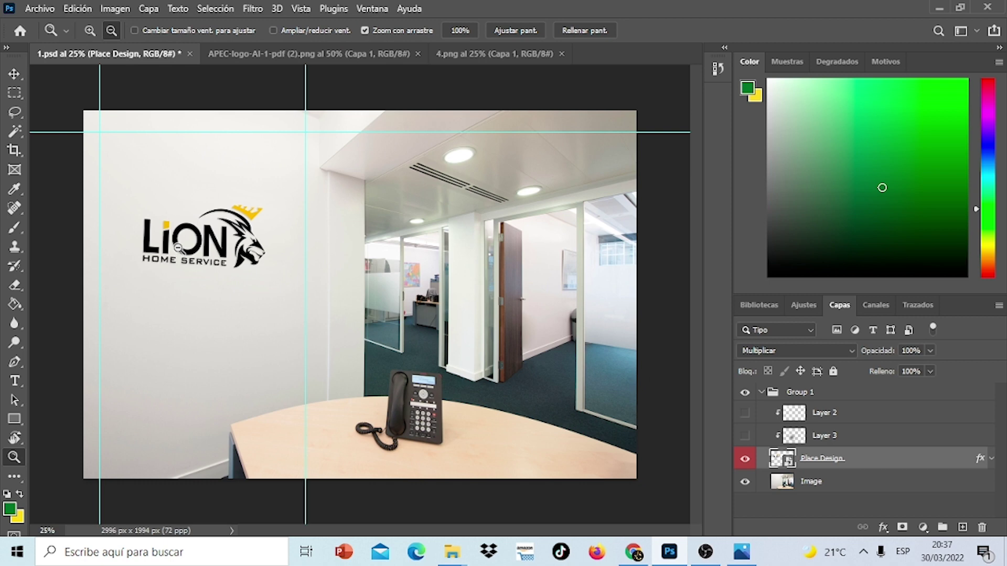
{"action": "left_click", "coordinate": [87, 30]}
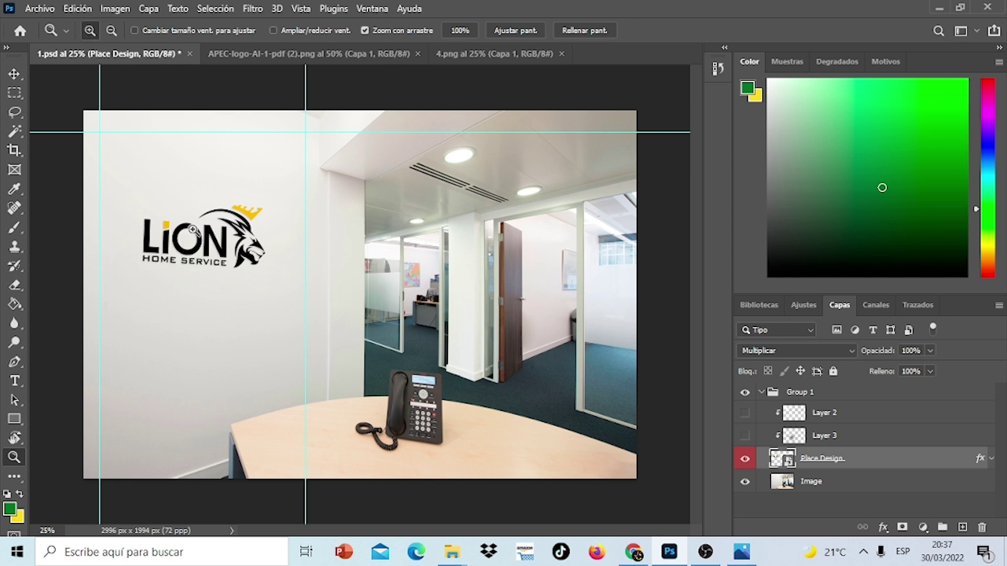
{"action": "left_click", "coordinate": [139, 234]}
{"action": "left_click", "coordinate": [138, 234]}
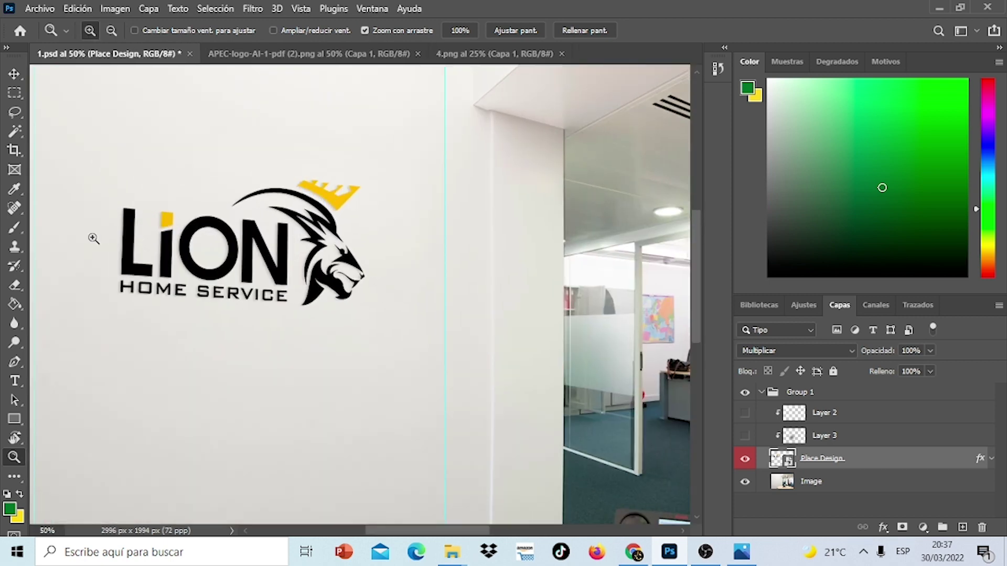
{"action": "left_click", "coordinate": [93, 238]}
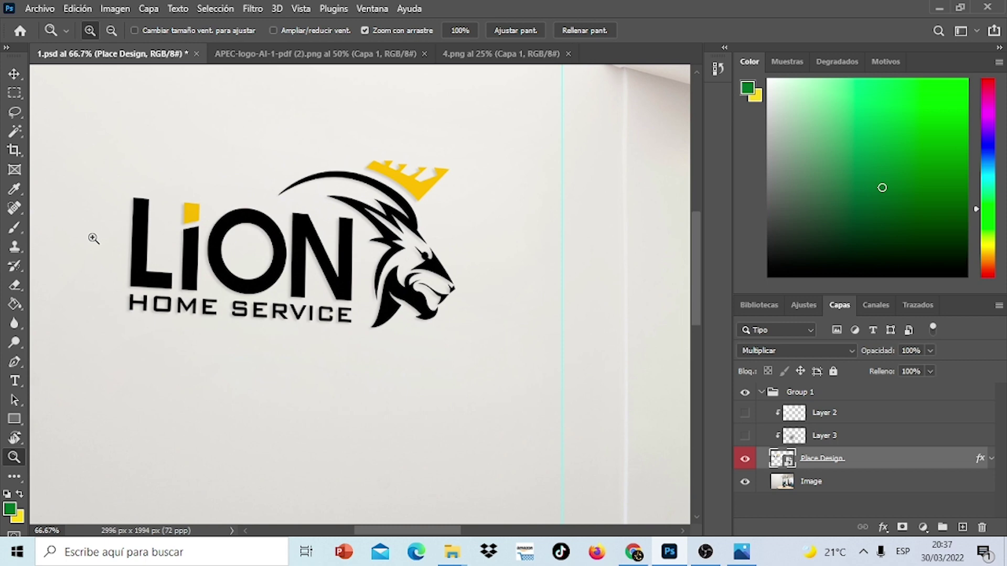
{"action": "left_click", "coordinate": [112, 31]}
{"action": "left_click", "coordinate": [338, 288]}
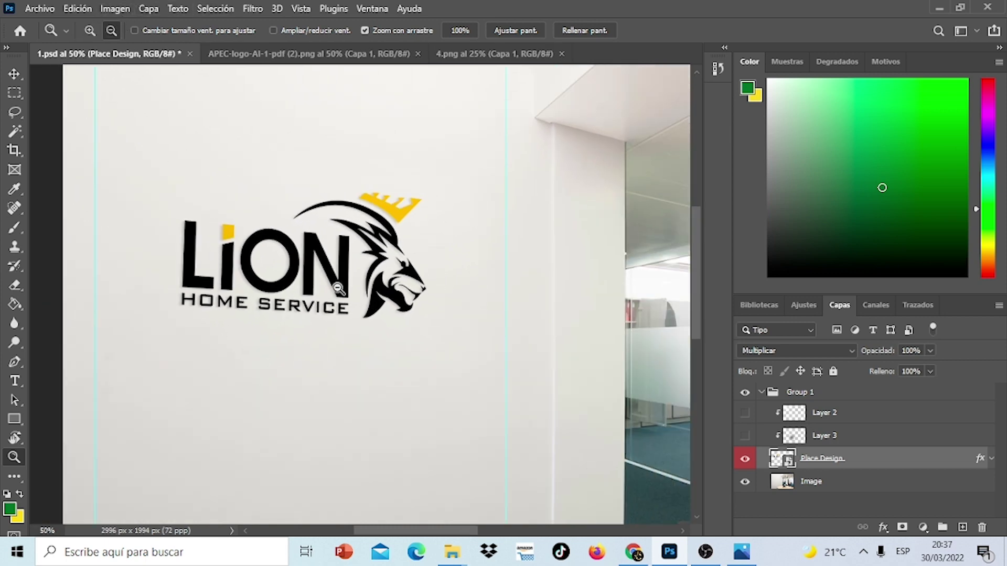
{"action": "left_click", "coordinate": [420, 323]}
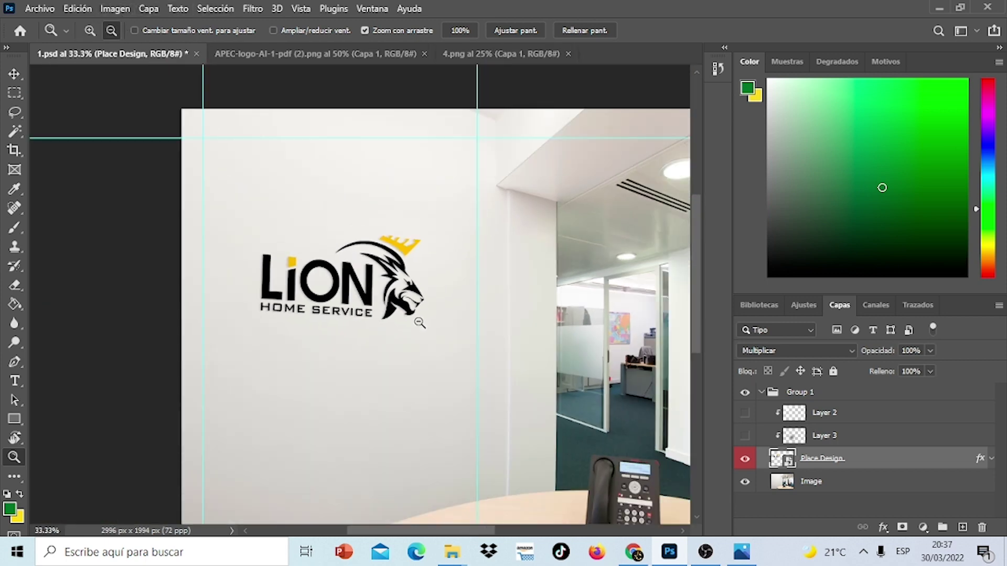
{"action": "left_click", "coordinate": [419, 323]}
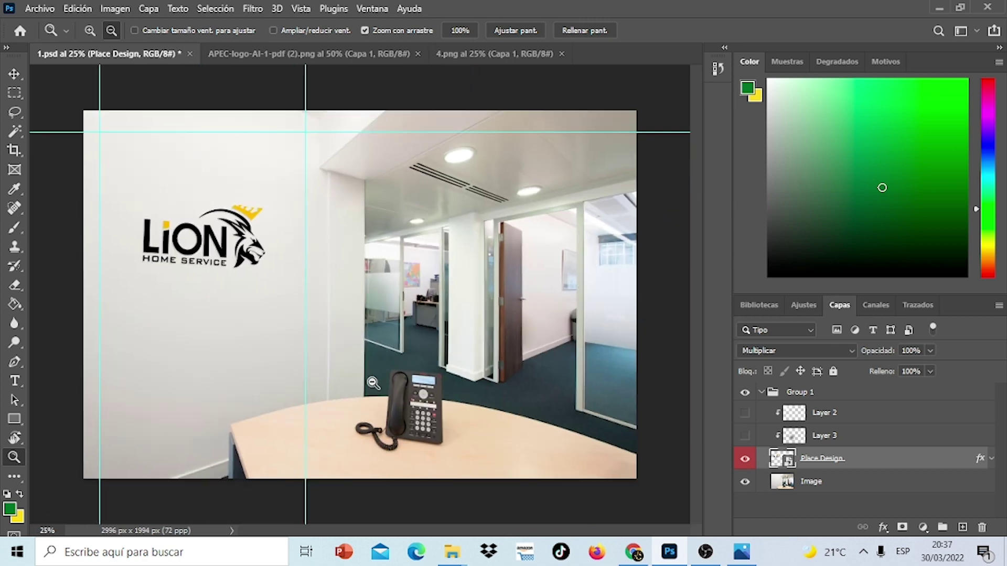
{"action": "left_click", "coordinate": [190, 54]}
Discard 1.psd changes, open 2.psd from MOCKUPS OFICINA, and select its [YOUR LOGO HERE] layer.
{"action": "left_click", "coordinate": [524, 214]}
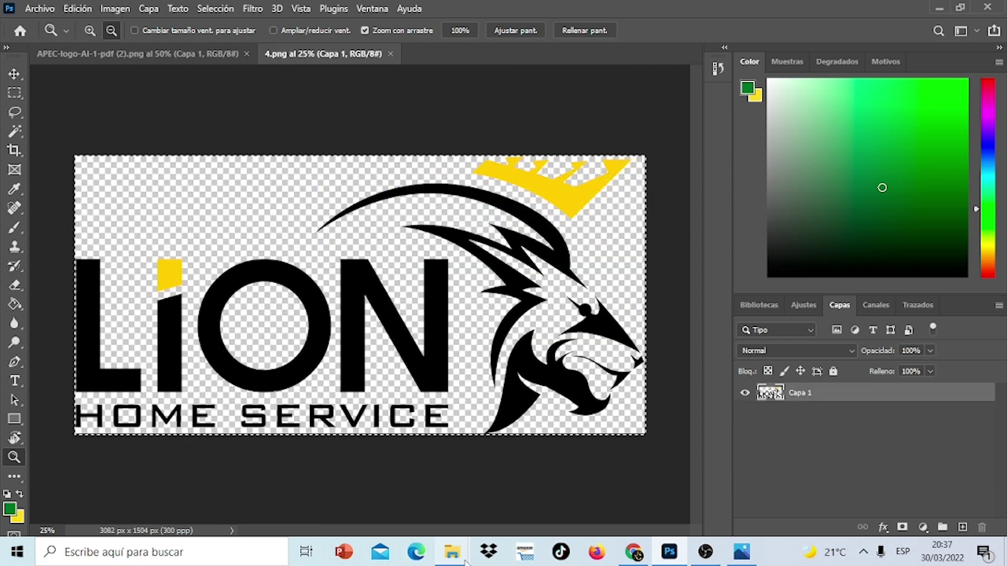
{"action": "mouse_move", "coordinate": [452, 552]}
{"action": "left_click", "coordinate": [488, 503]}
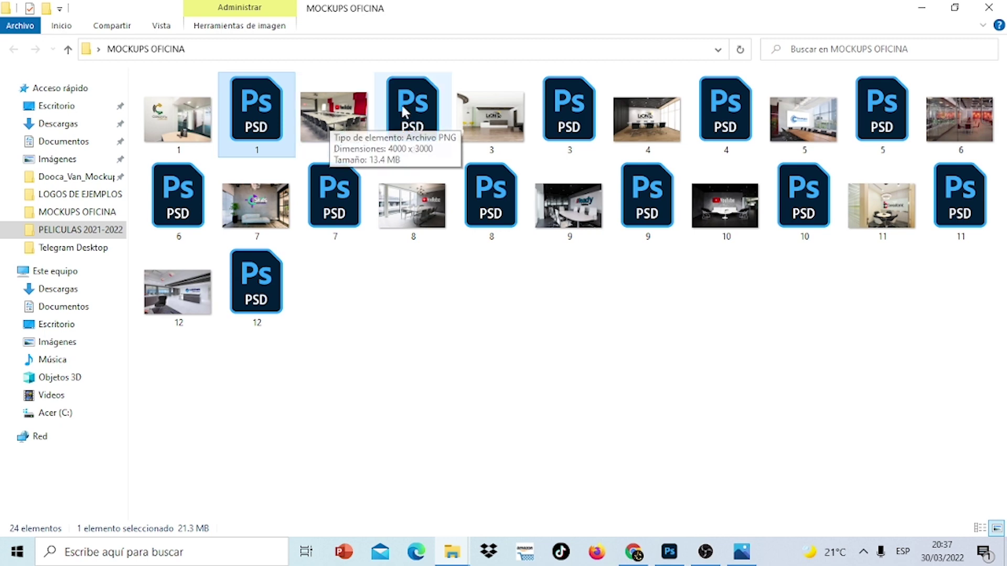
{"action": "double_click", "coordinate": [422, 108]}
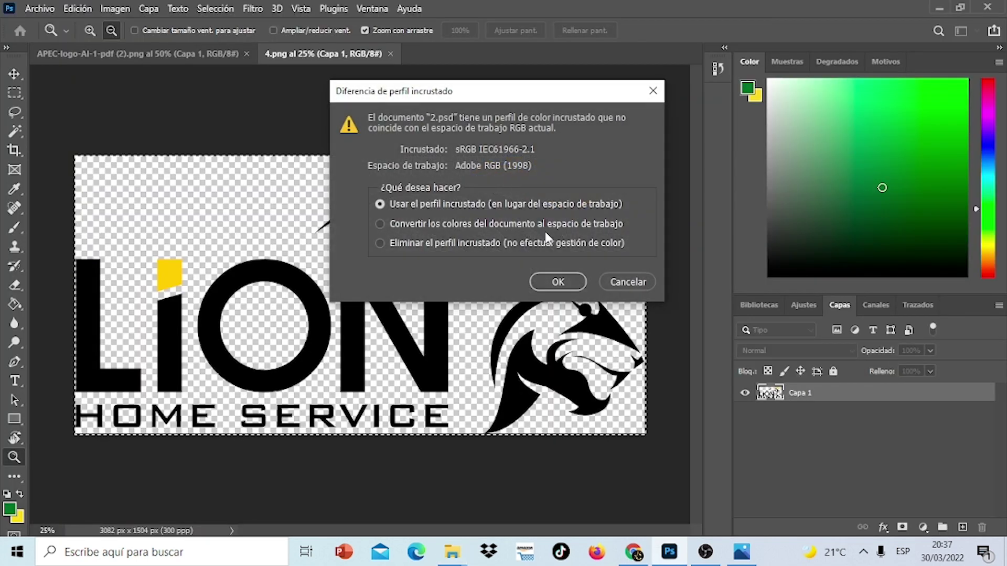
{"action": "left_click", "coordinate": [557, 282]}
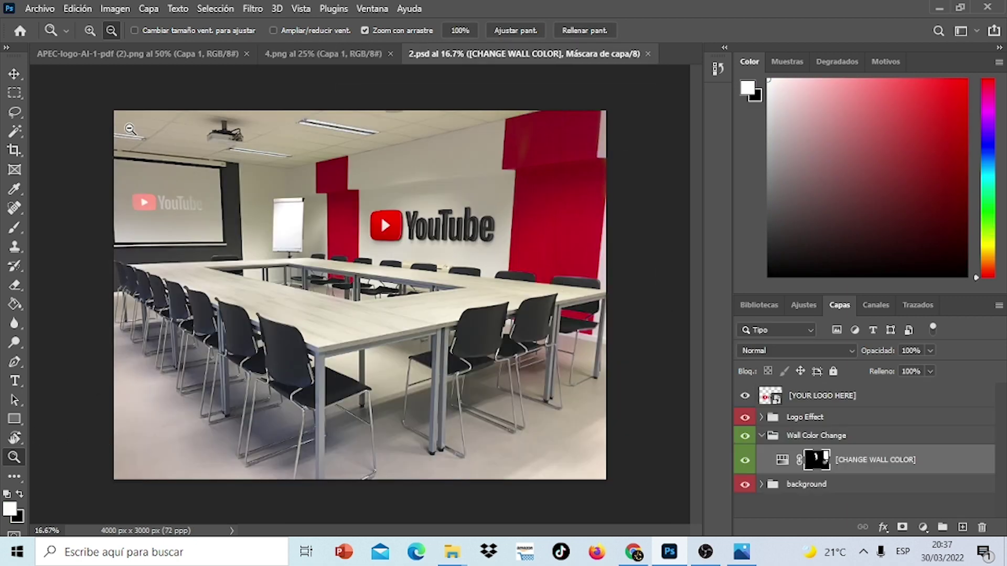
{"action": "left_click", "coordinate": [411, 219]}
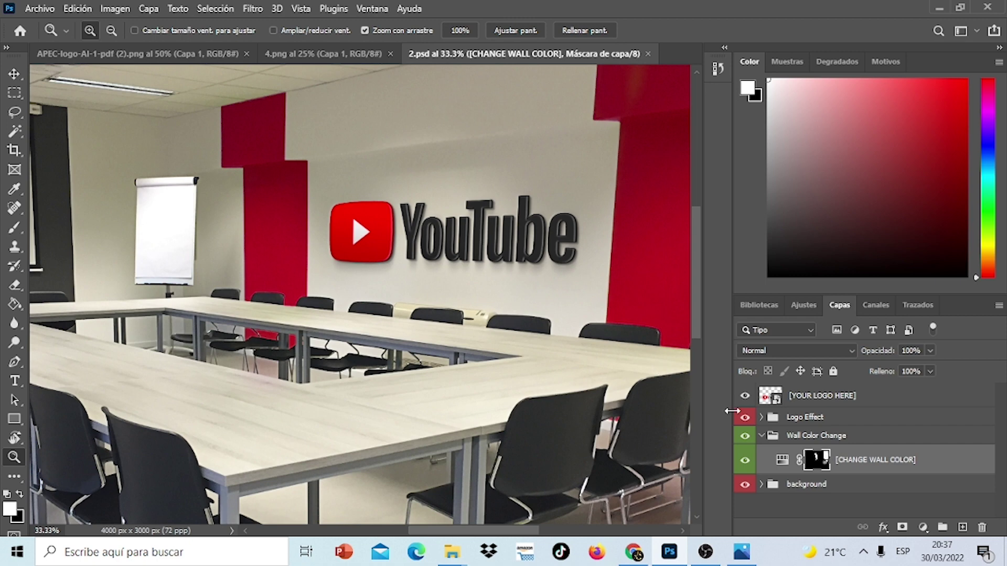
{"action": "left_click", "coordinate": [765, 400]}
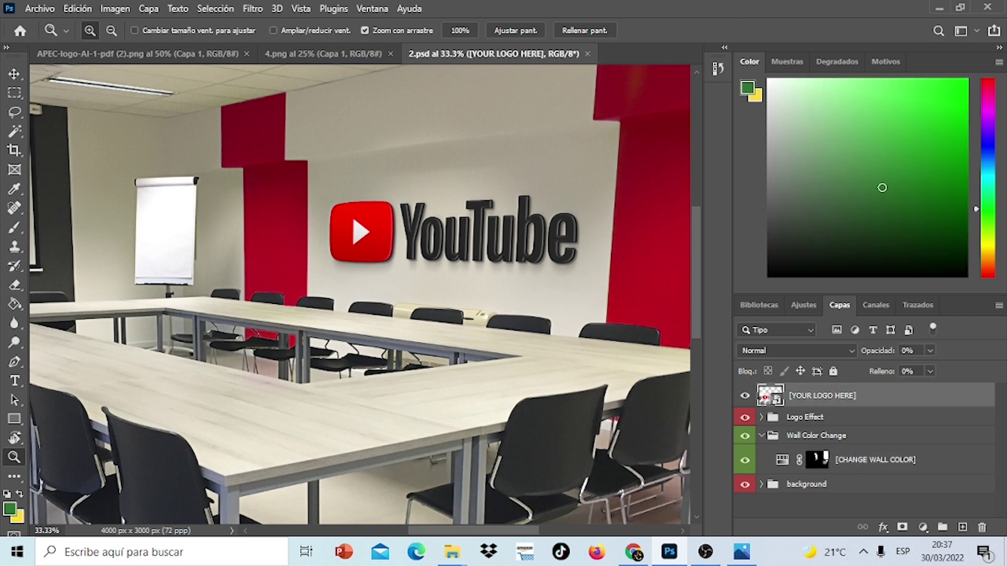
Open the [YOUR LOGO HERE] smart object and paste the LION logo from 4.png in place.
{"action": "double_click", "coordinate": [767, 399]}
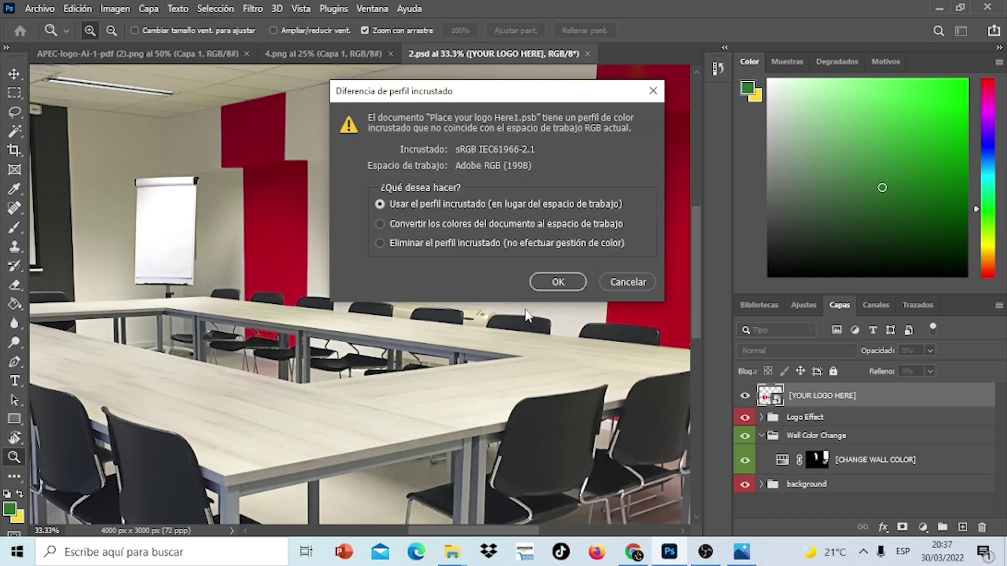
{"action": "left_click", "coordinate": [548, 284]}
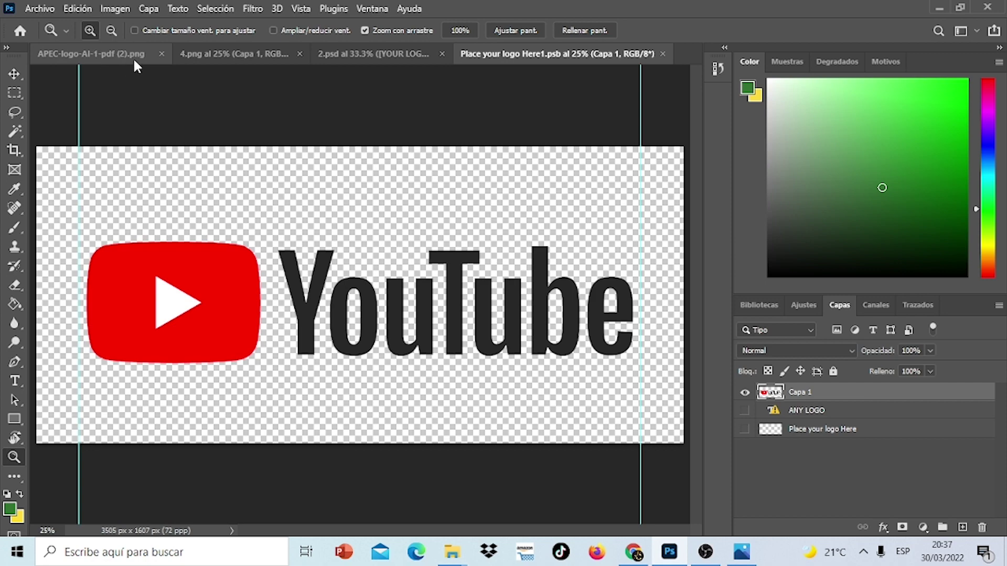
{"action": "left_click", "coordinate": [184, 54]}
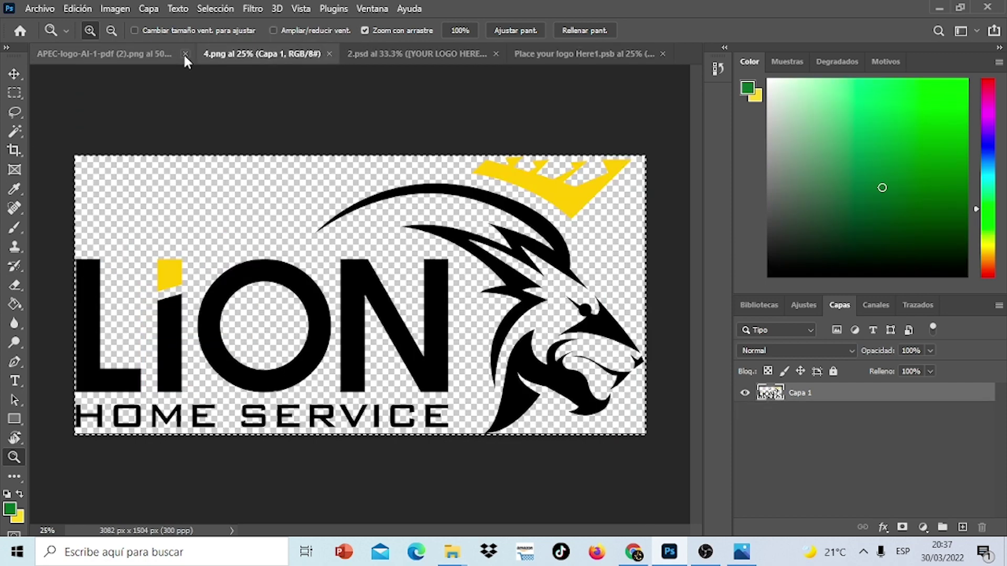
{"action": "left_click", "coordinate": [78, 8]}
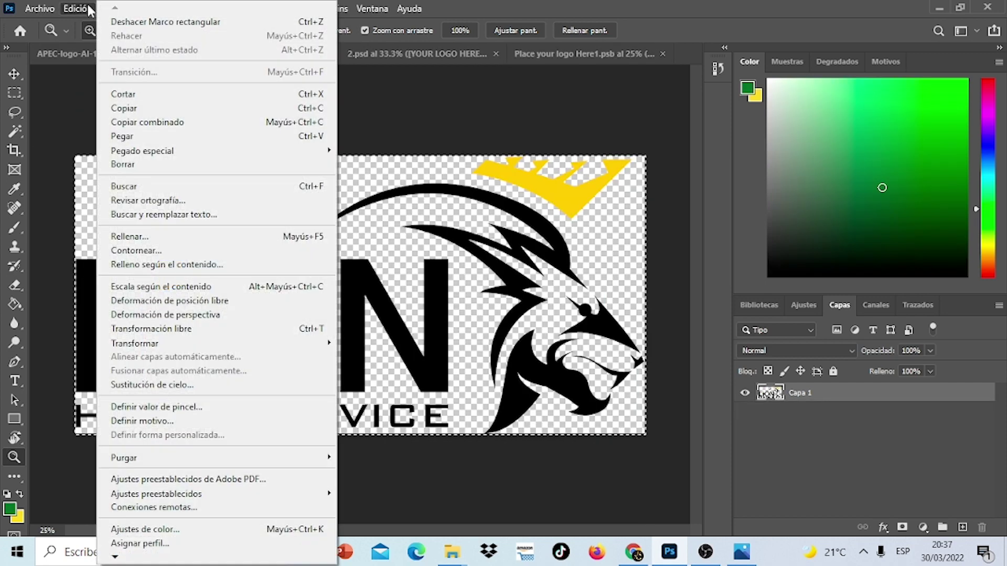
{"action": "left_click", "coordinate": [155, 113]}
{"action": "left_click", "coordinate": [540, 52]}
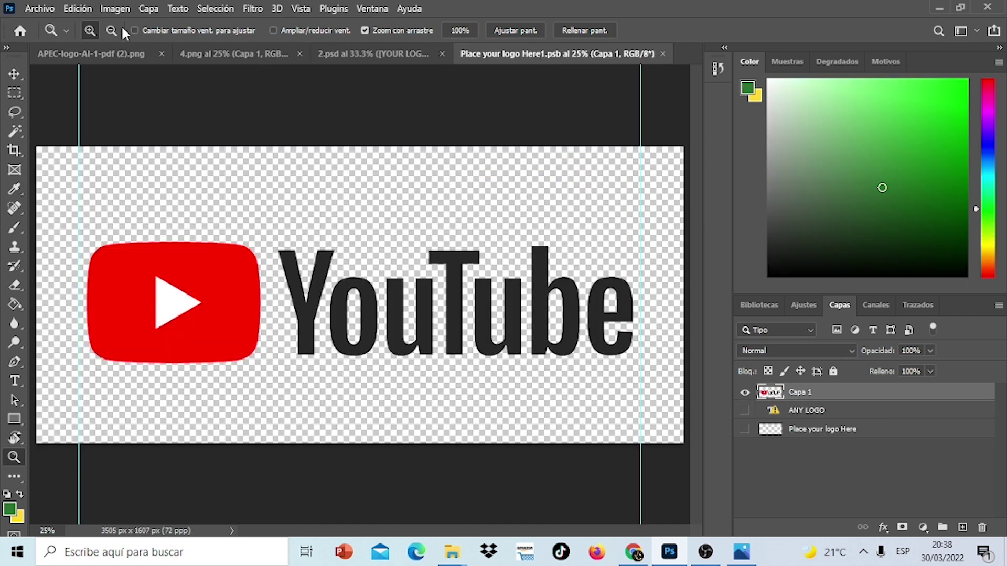
{"action": "left_click", "coordinate": [83, 8]}
{"action": "mouse_move", "coordinate": [142, 150]}
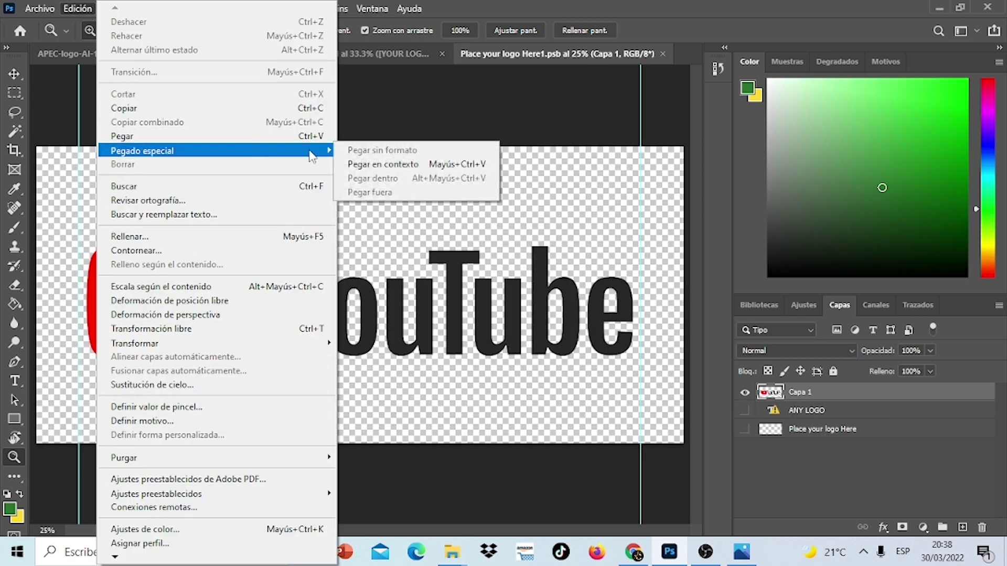
{"action": "left_click", "coordinate": [366, 167]}
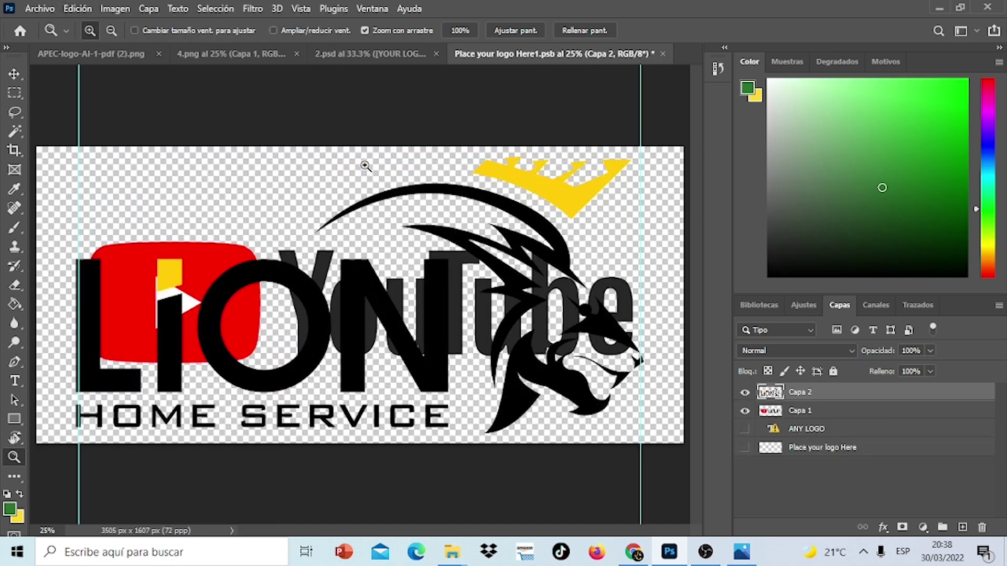
Shrink the LION logo to about 71%, move it up-left, hide the YouTube layer, and save.
{"action": "key", "text": "ctrl+t"}
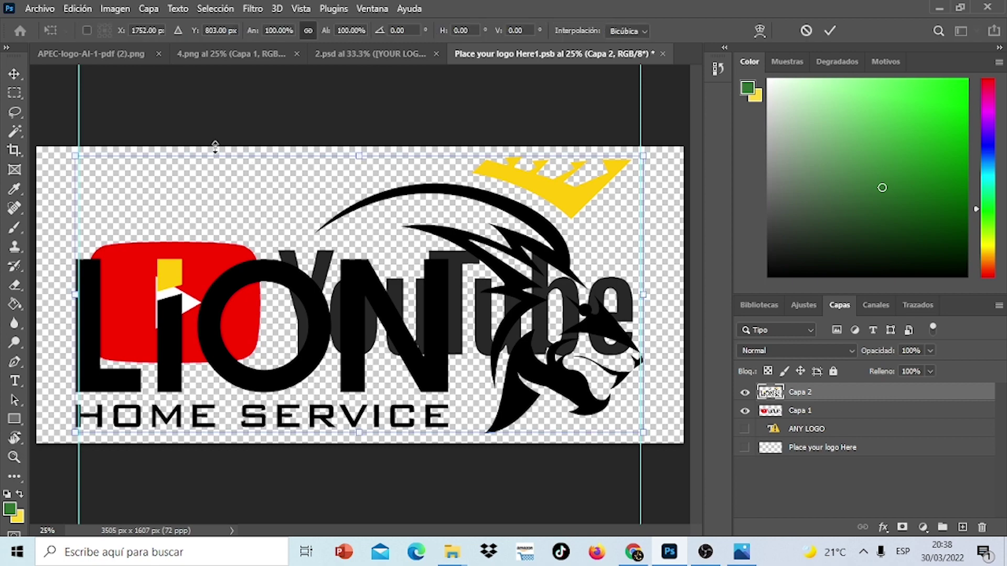
{"action": "left_click_drag", "start_coordinate": [70, 159], "coordinate": [238, 236]}
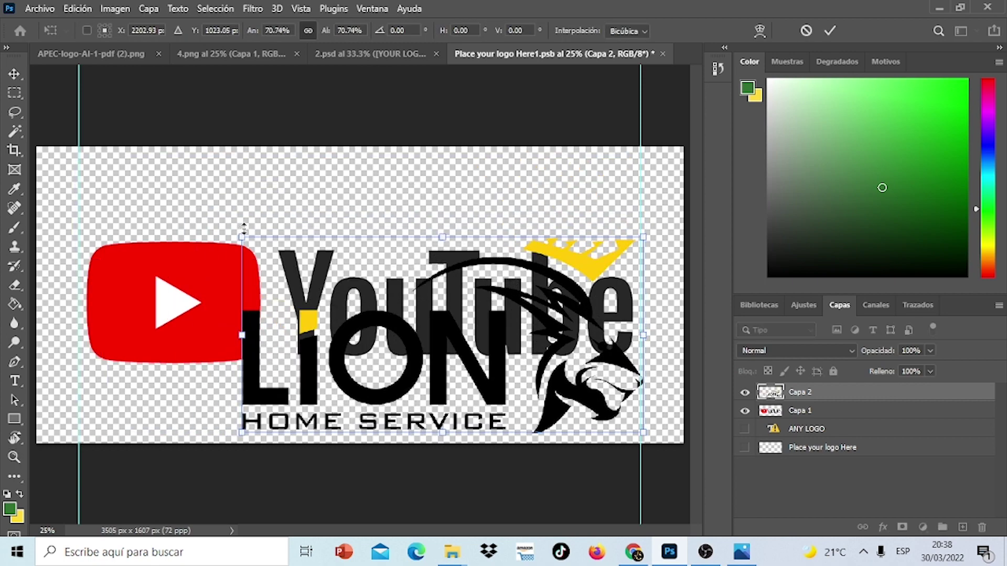
{"action": "mouse_move", "coordinate": [499, 409]}
{"action": "left_mouse_down"}
{"action": "mouse_move", "coordinate": [444, 350]}
{"action": "mouse_move", "coordinate": [426, 371]}
{"action": "left_mouse_up"}
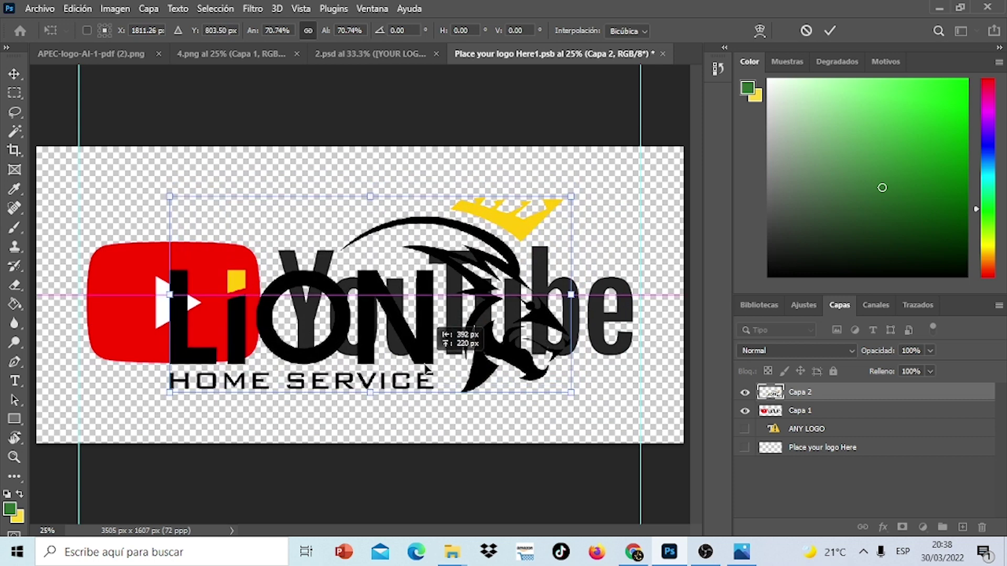
{"action": "key", "text": "Return"}
{"action": "key", "text": "z"}
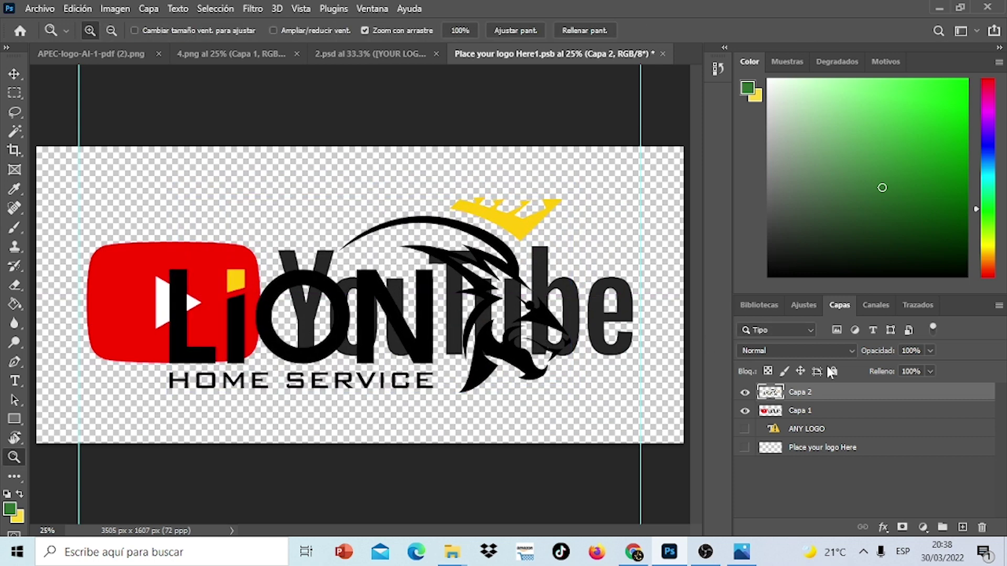
{"action": "left_click", "coordinate": [745, 412]}
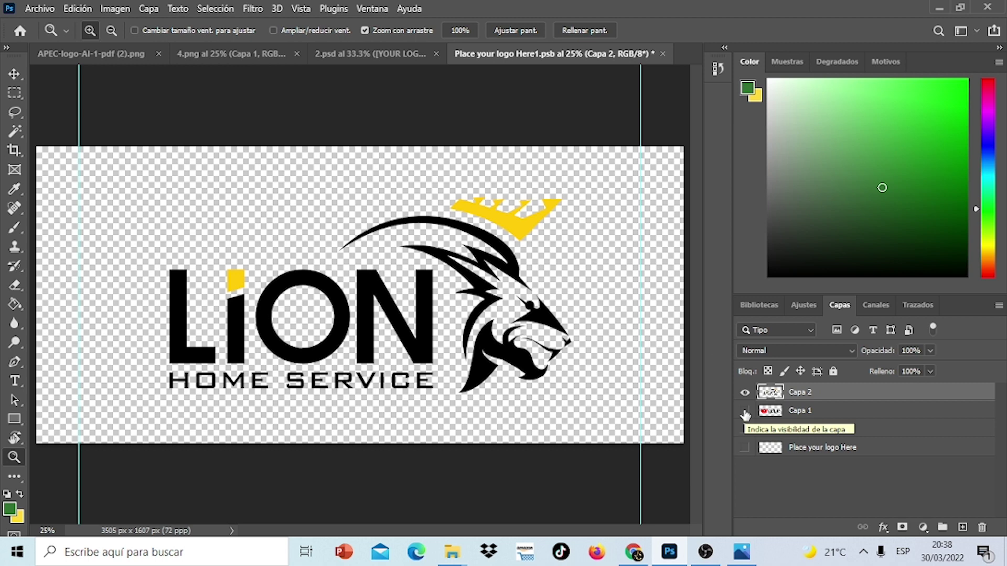
{"action": "left_click", "coordinate": [663, 53]}
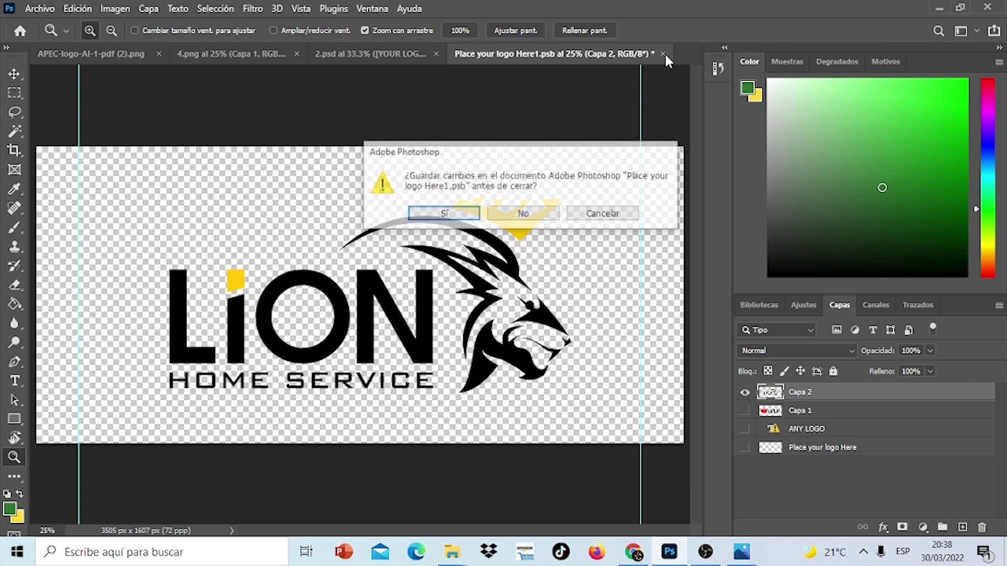
{"action": "left_click", "coordinate": [463, 216]}
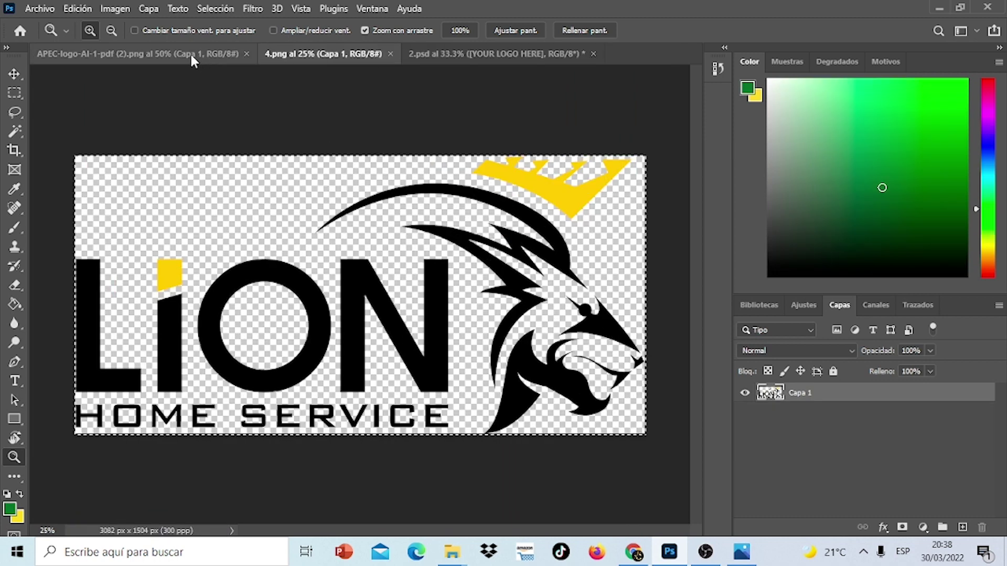
On 2.psd, zoom in to check the LION logo on the wall, then back out to 33.3%.
{"action": "left_click", "coordinate": [181, 53]}
{"action": "left_click", "coordinate": [500, 54]}
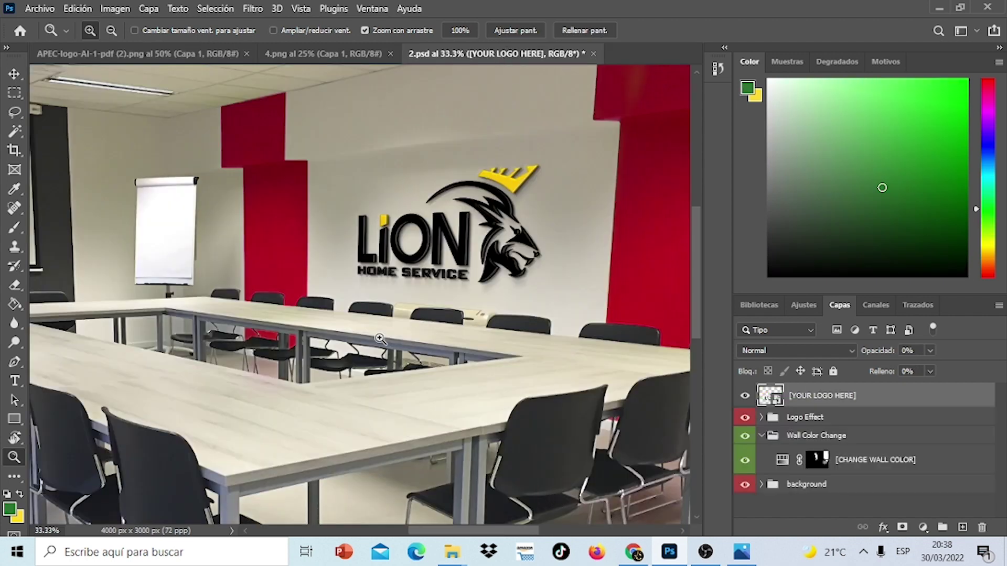
{"action": "left_click", "coordinate": [486, 230]}
{"action": "left_click", "coordinate": [487, 229]}
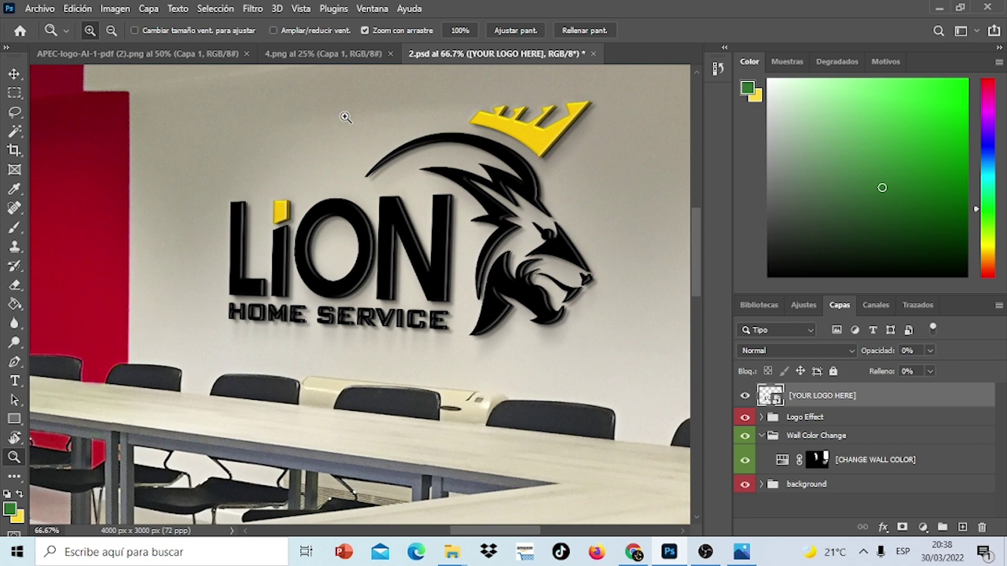
{"action": "left_click", "coordinate": [110, 31]}
{"action": "left_click", "coordinate": [279, 235]}
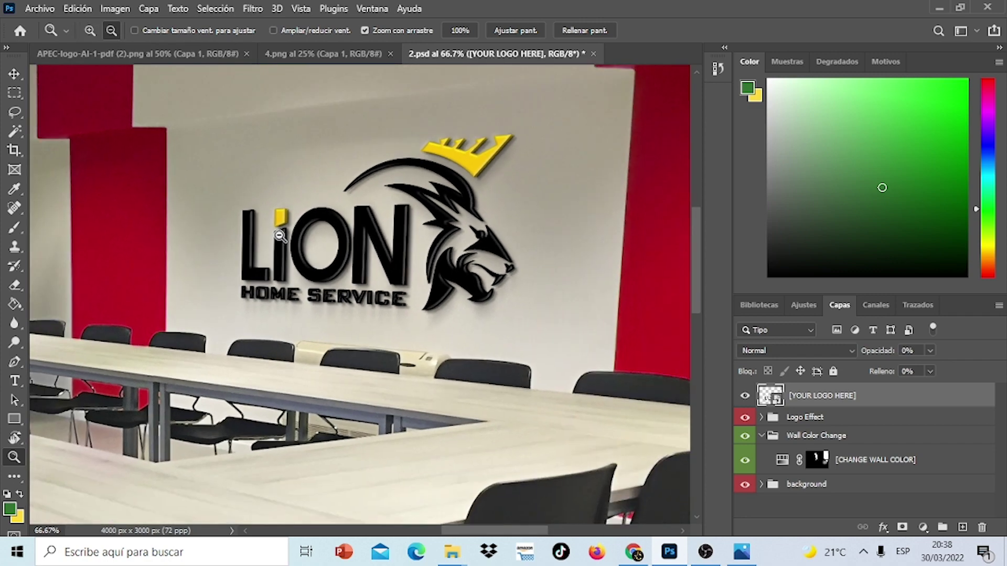
{"action": "left_click", "coordinate": [280, 234]}
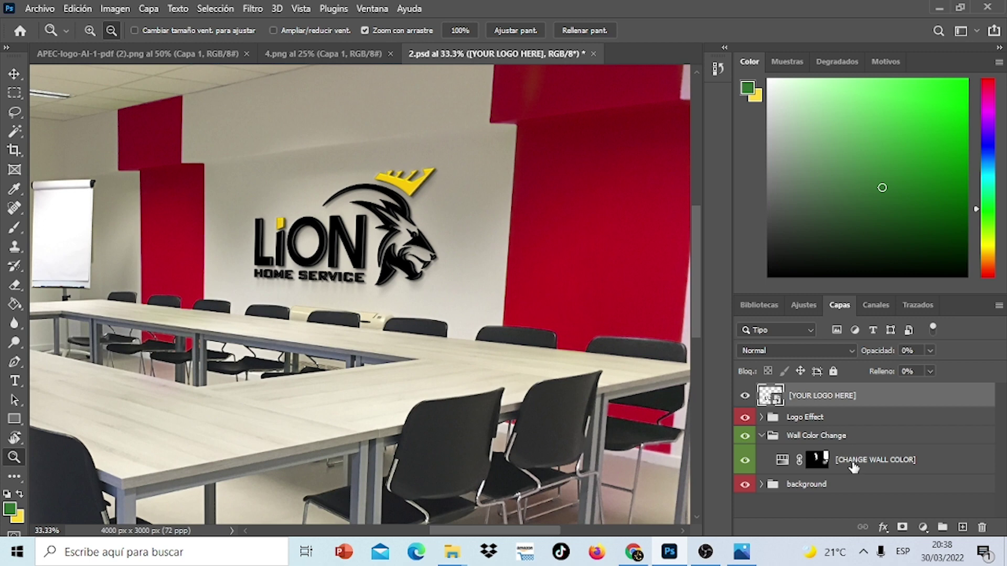
Shift the CHANGE WALL COLOR hue and saturation to yellow, then close 2.psd without saving.
{"action": "left_click", "coordinate": [782, 462]}
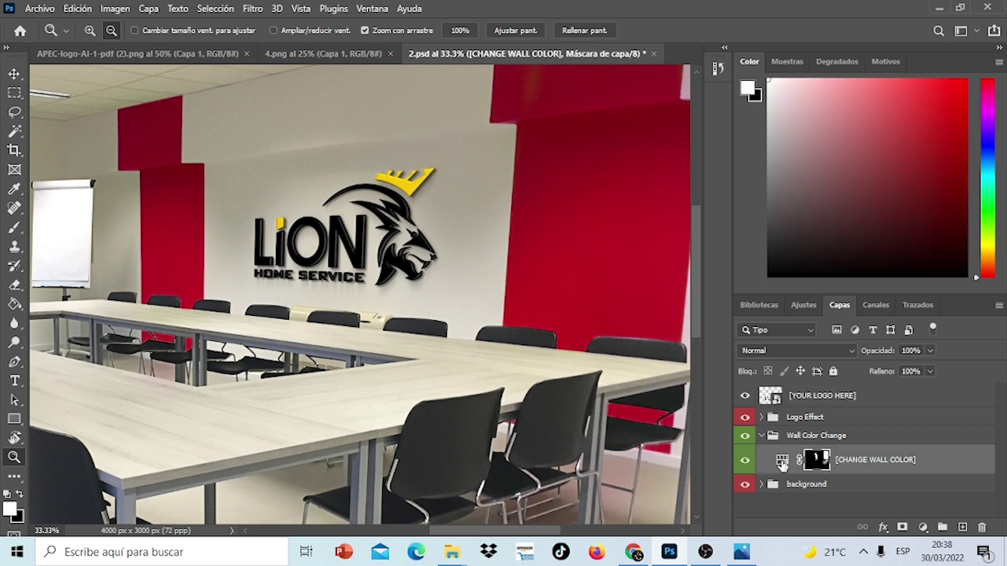
{"action": "double_click", "coordinate": [782, 462]}
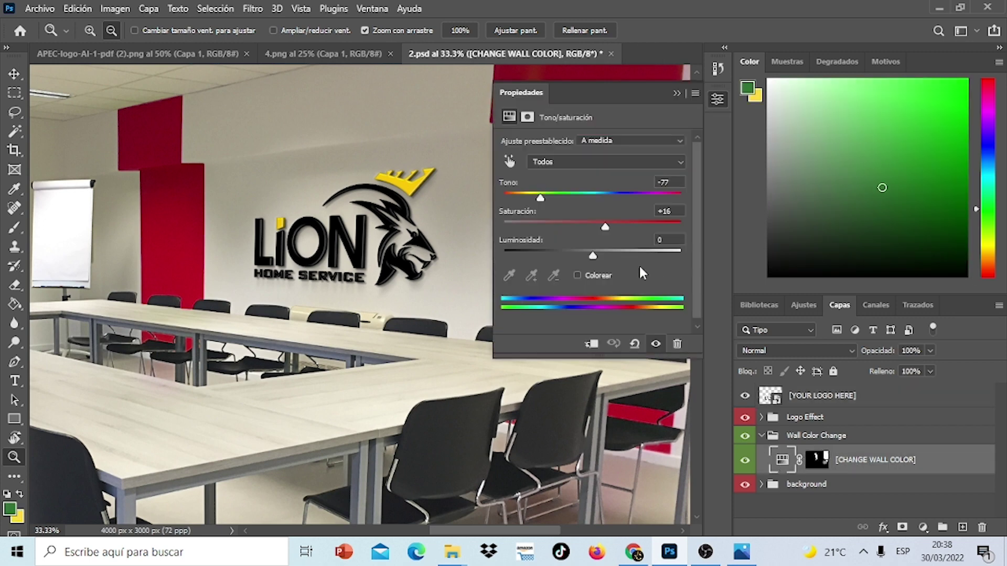
{"action": "mouse_move", "coordinate": [540, 201]}
{"action": "left_mouse_down"}
{"action": "mouse_move", "coordinate": [612, 193]}
{"action": "mouse_move", "coordinate": [574, 194]}
{"action": "left_mouse_up"}
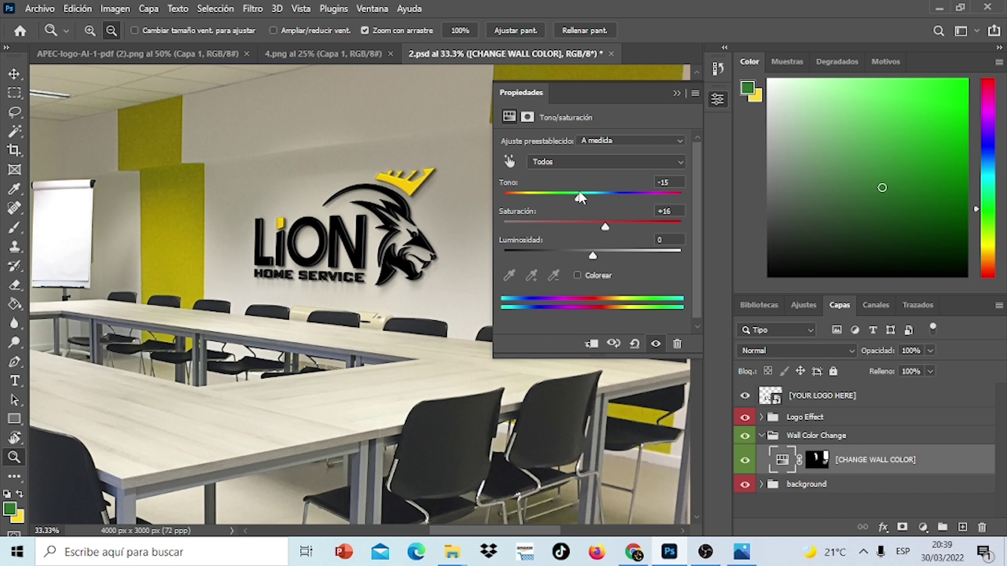
{"action": "mouse_move", "coordinate": [599, 228]}
{"action": "left_mouse_down"}
{"action": "mouse_move", "coordinate": [588, 227]}
{"action": "mouse_move", "coordinate": [635, 227]}
{"action": "left_mouse_up"}
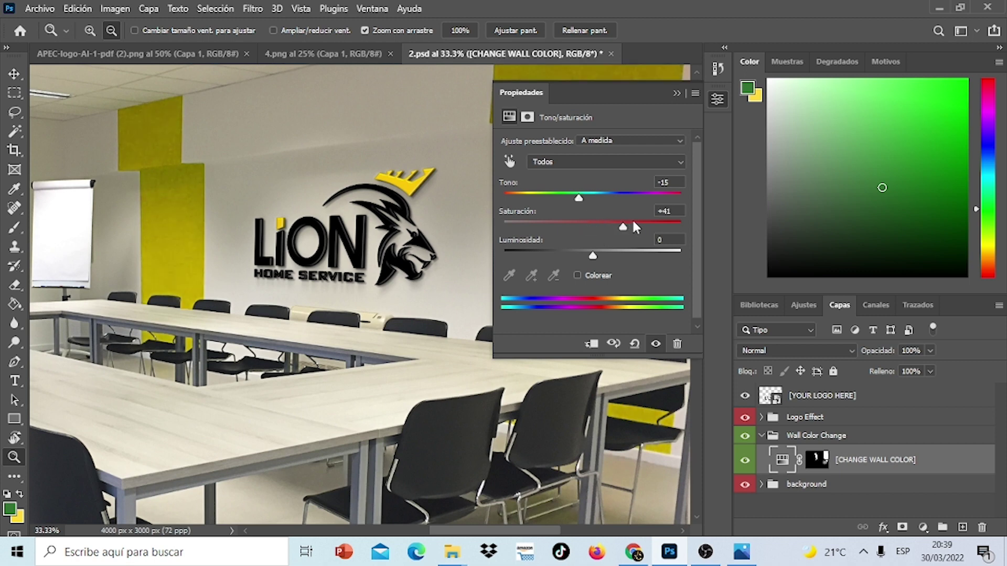
{"action": "left_click", "coordinate": [695, 93]}
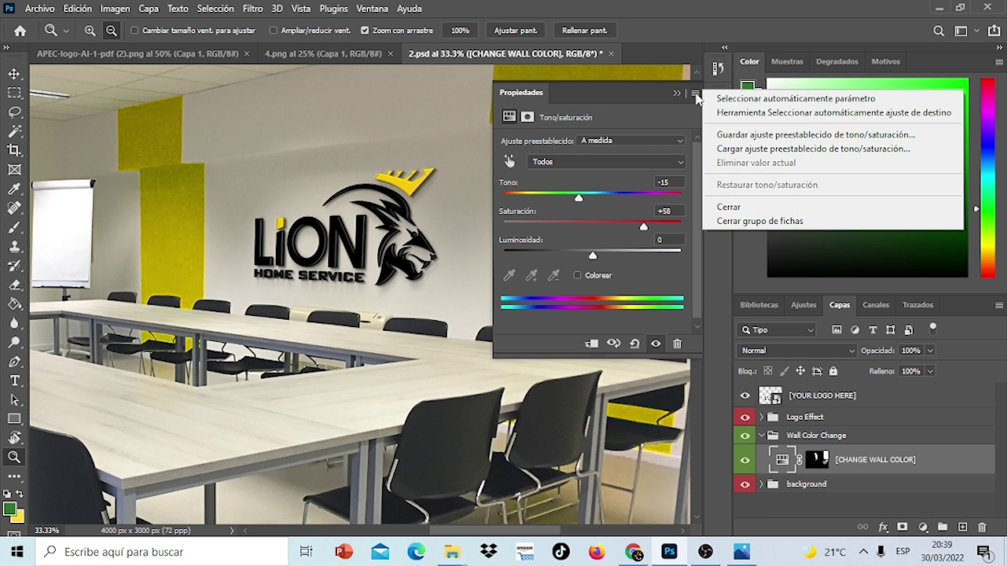
{"action": "left_click", "coordinate": [737, 208]}
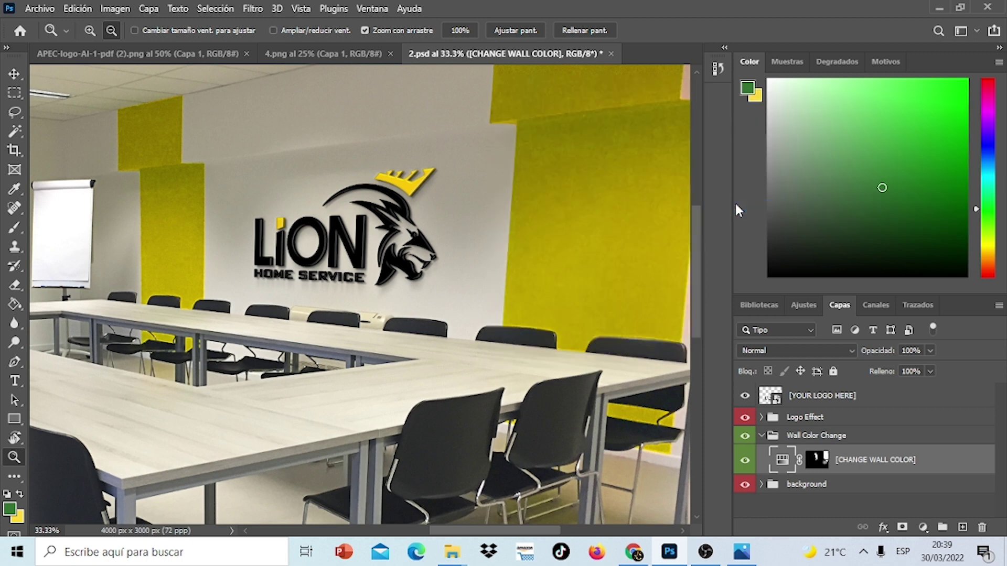
{"action": "left_click", "coordinate": [610, 53]}
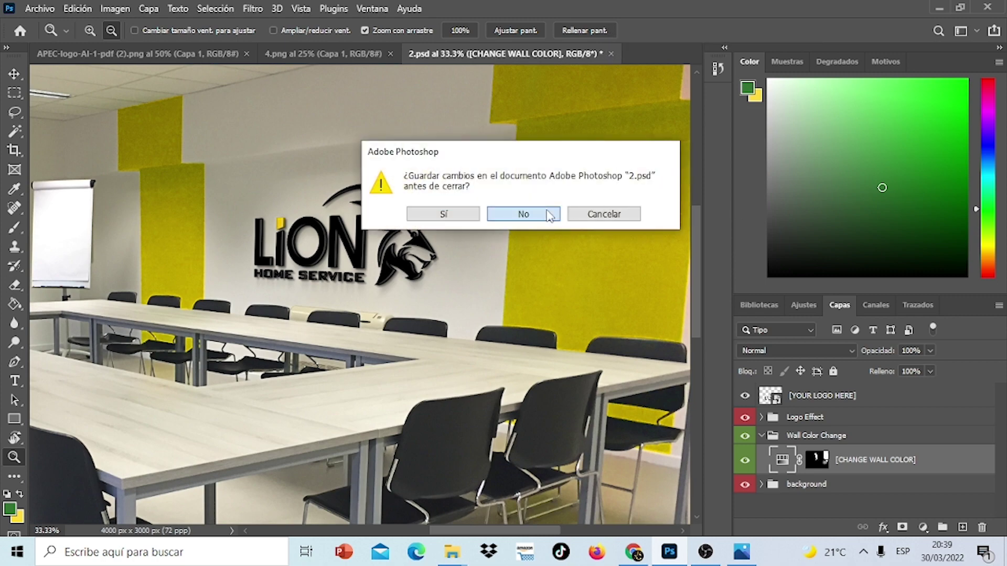
{"action": "left_click", "coordinate": [523, 214]}
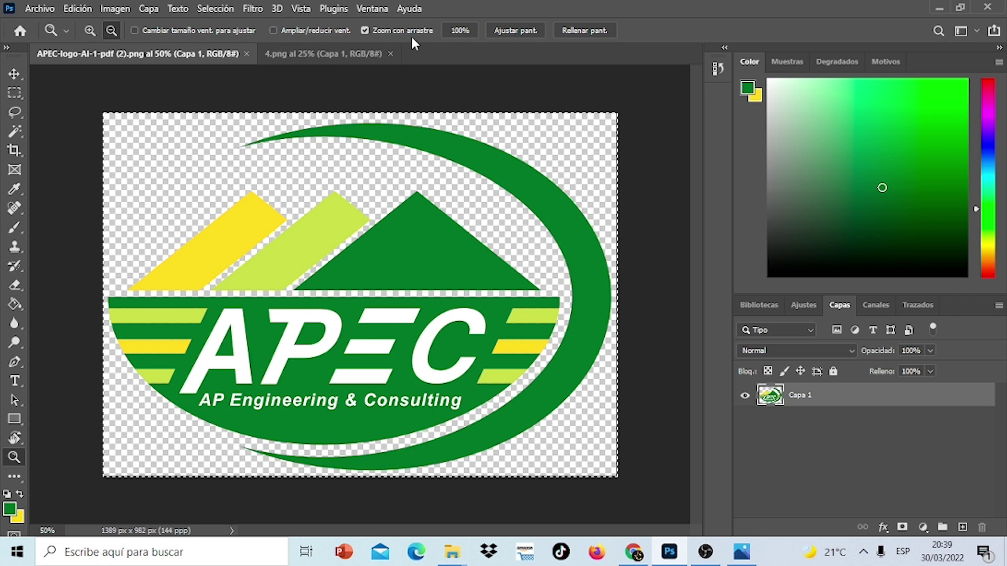
Close the APEC logo document and open mockup 8's PSD from the MOCKUPS OFICINA folder.
{"action": "left_click", "coordinate": [246, 54]}
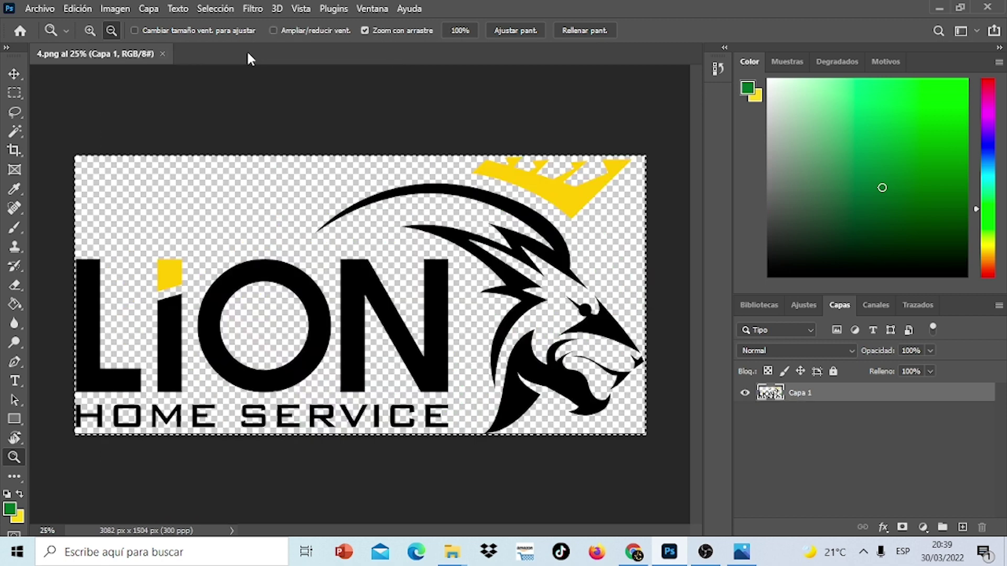
{"action": "mouse_move", "coordinate": [452, 553]}
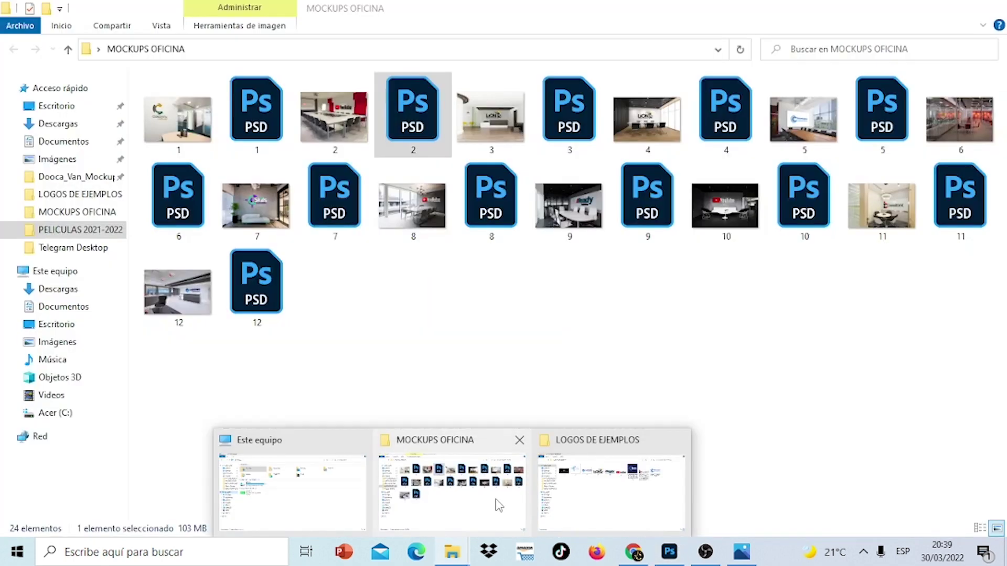
{"action": "left_click", "coordinate": [498, 507]}
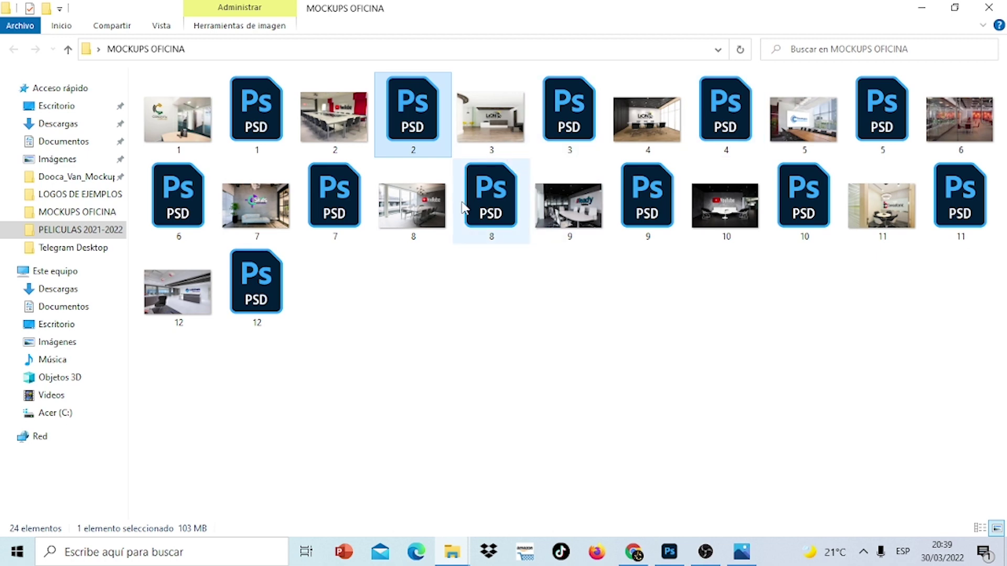
{"action": "double_click", "coordinate": [504, 214]}
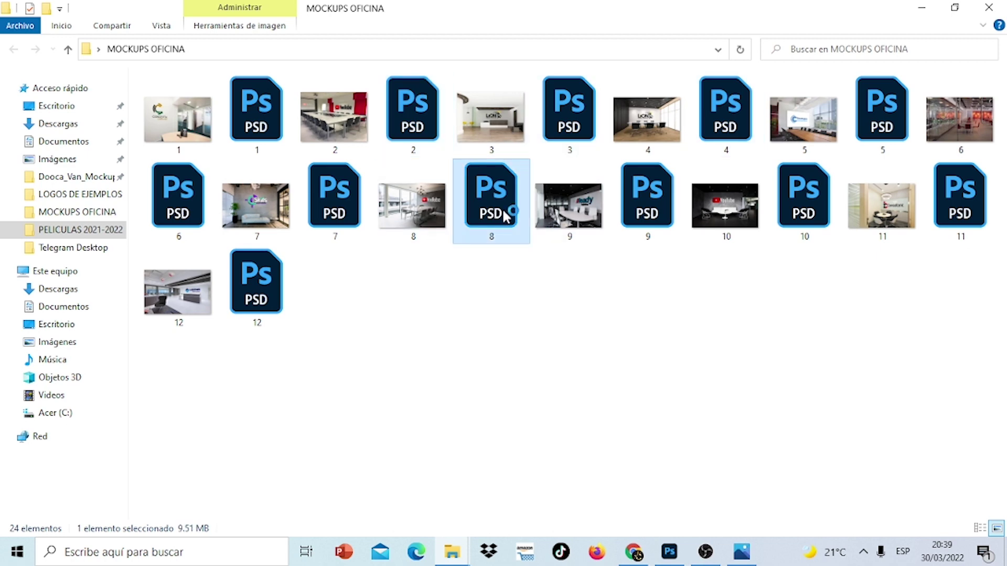
Open 8.psd, zoom in on the YouTube wall logo, and open its smart object contents.
{"action": "left_click", "coordinate": [560, 281]}
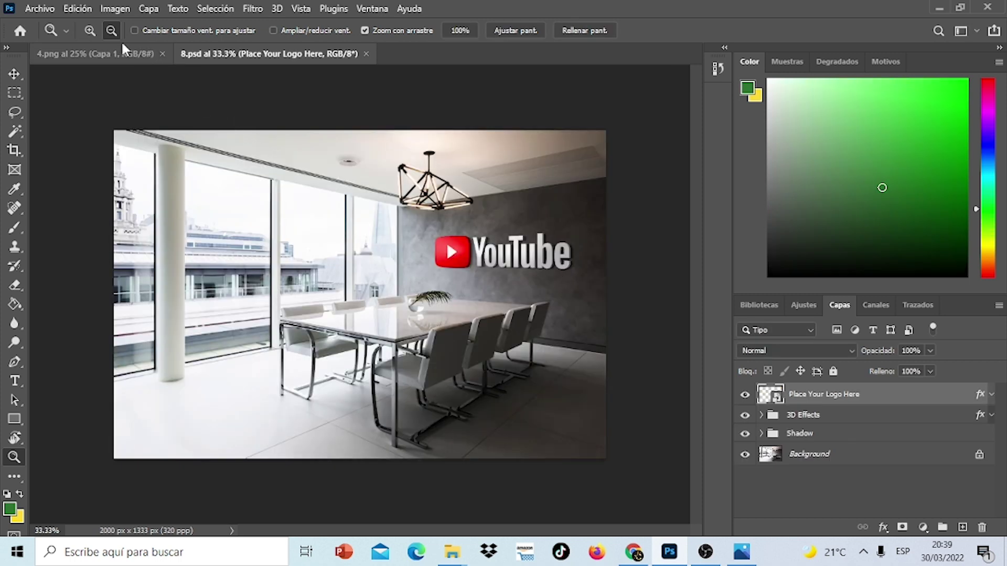
{"action": "left_click", "coordinate": [88, 30]}
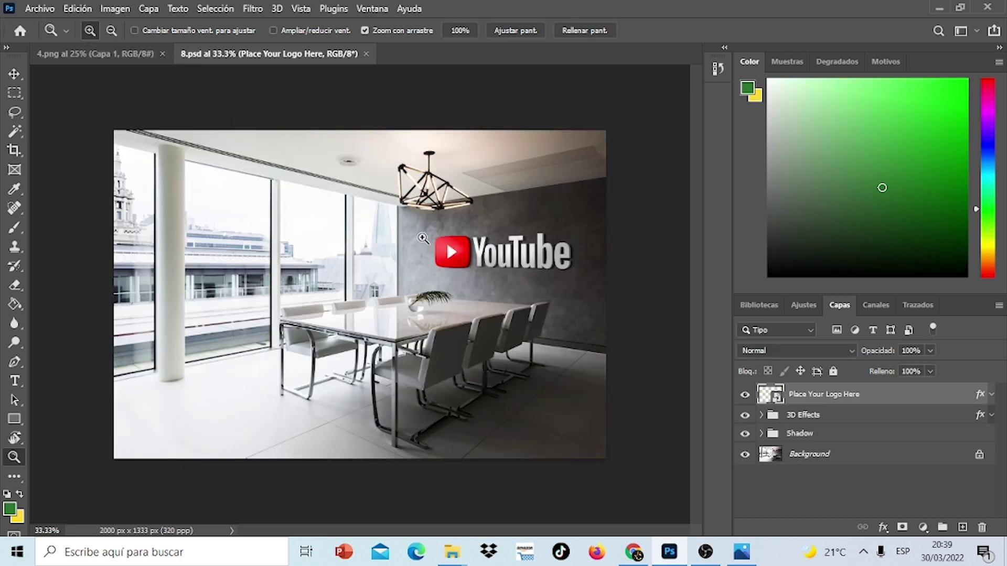
{"action": "left_click", "coordinate": [423, 239]}
{"action": "left_click", "coordinate": [635, 279]}
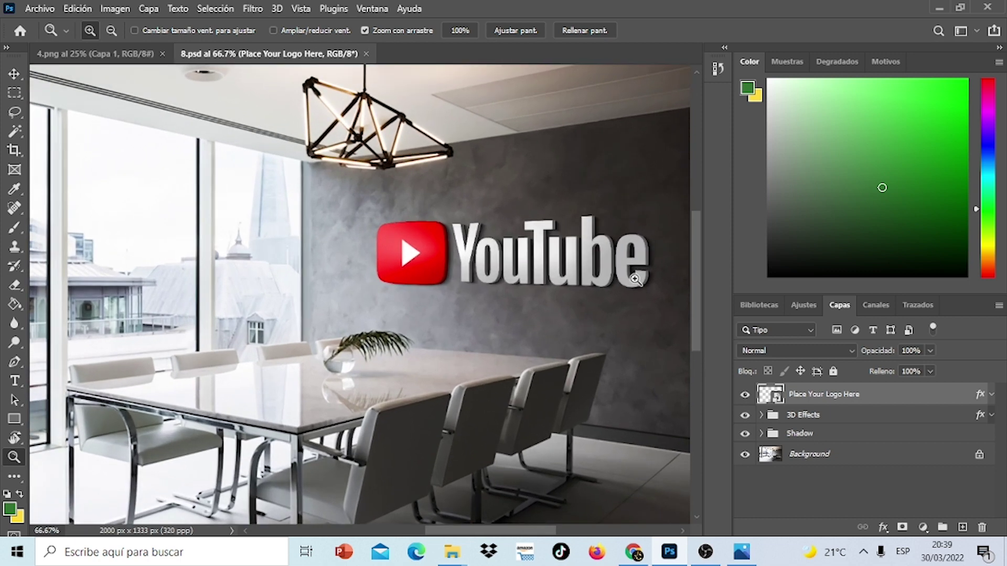
{"action": "double_click", "coordinate": [770, 397]}
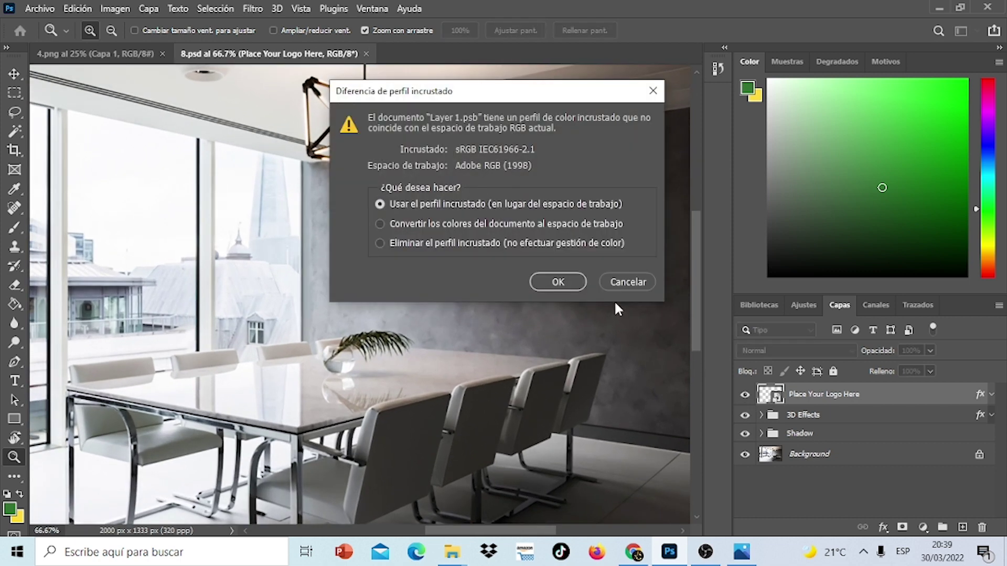
{"action": "left_click", "coordinate": [572, 286]}
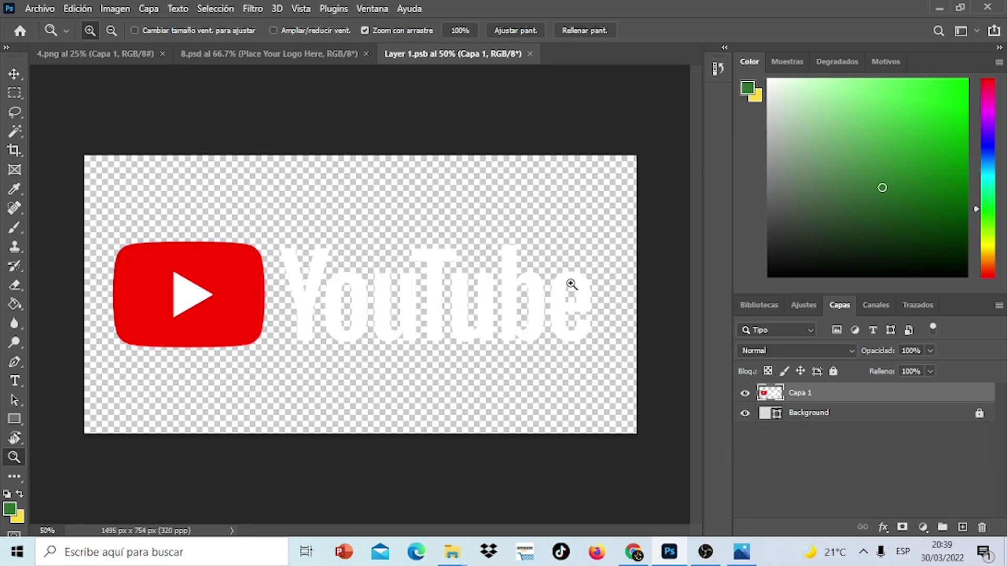
Open logo file 2 and copy a rectangular selection around the Skills logo.
{"action": "left_click", "coordinate": [40, 8]}
{"action": "left_click", "coordinate": [53, 38]}
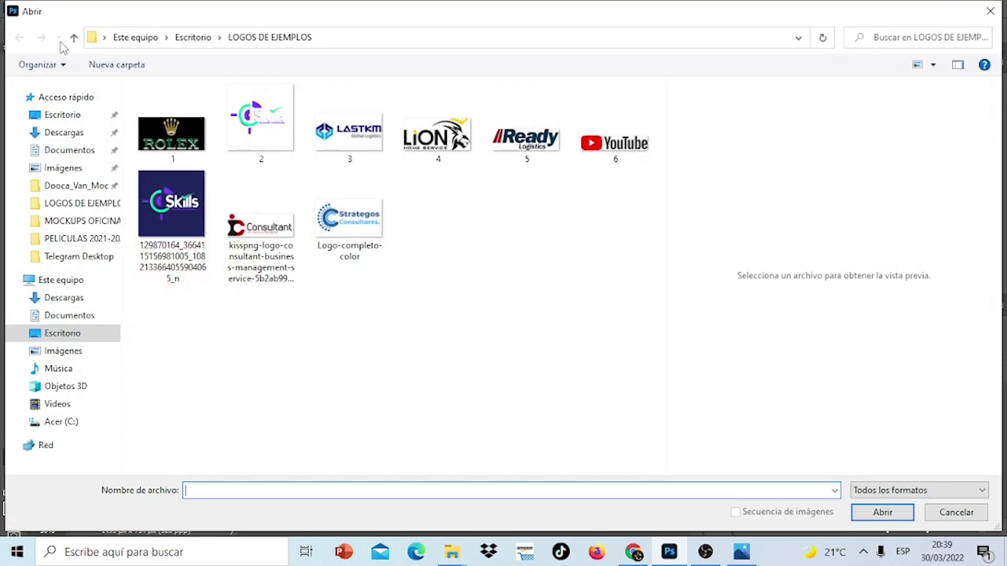
{"action": "left_click", "coordinate": [261, 134]}
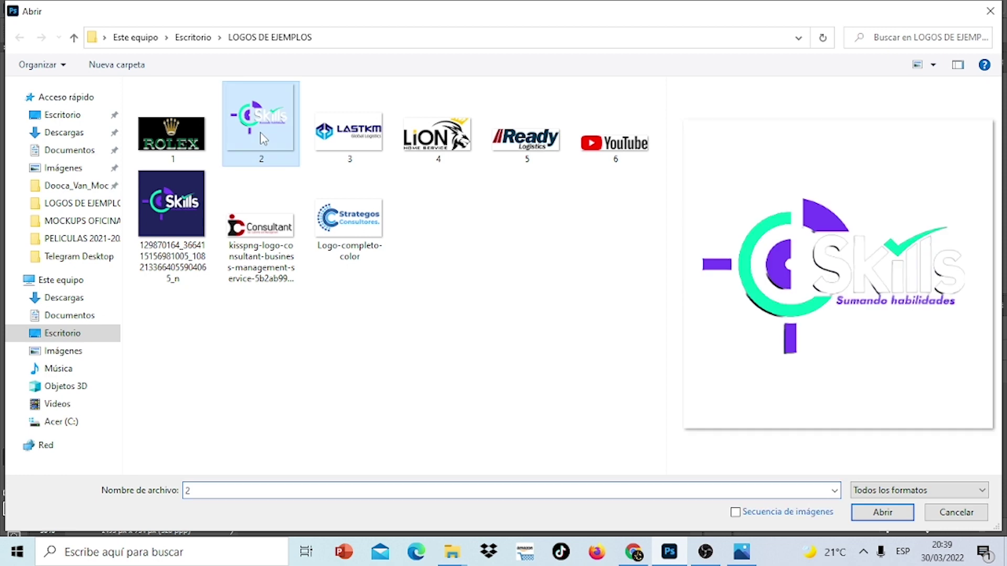
{"action": "left_click", "coordinate": [874, 511]}
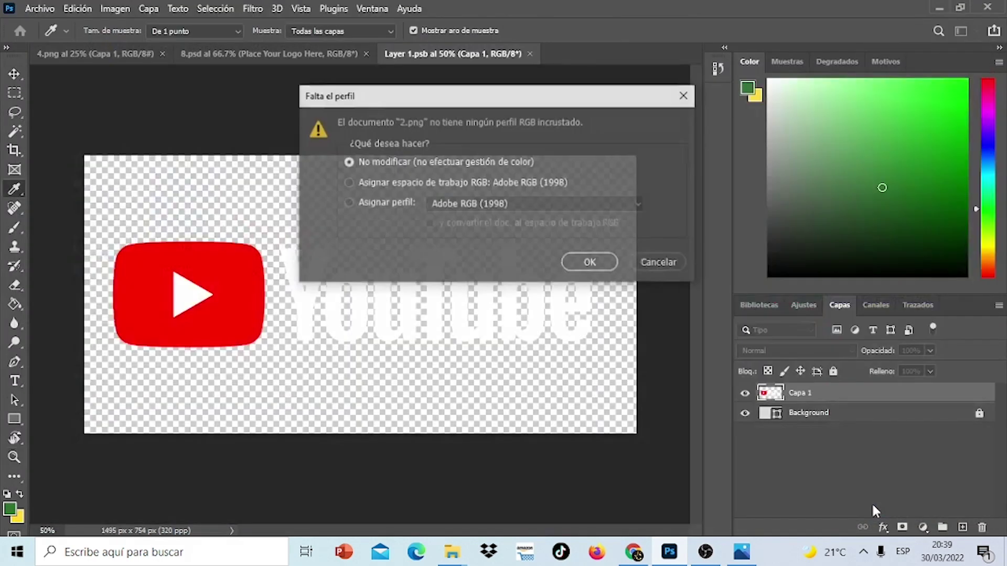
{"action": "left_click", "coordinate": [590, 263]}
{"action": "key", "text": "z"}
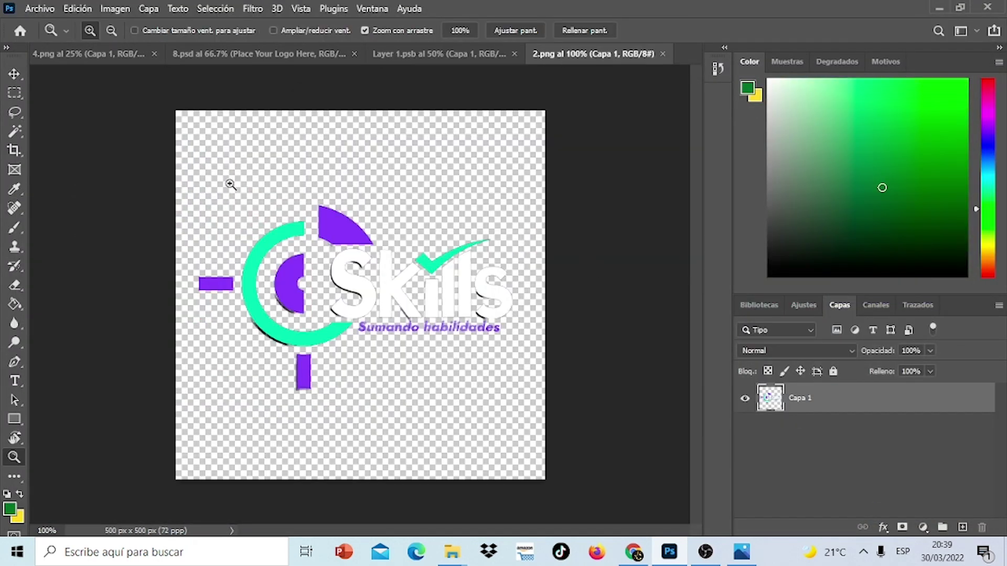
{"action": "left_click", "coordinate": [9, 91]}
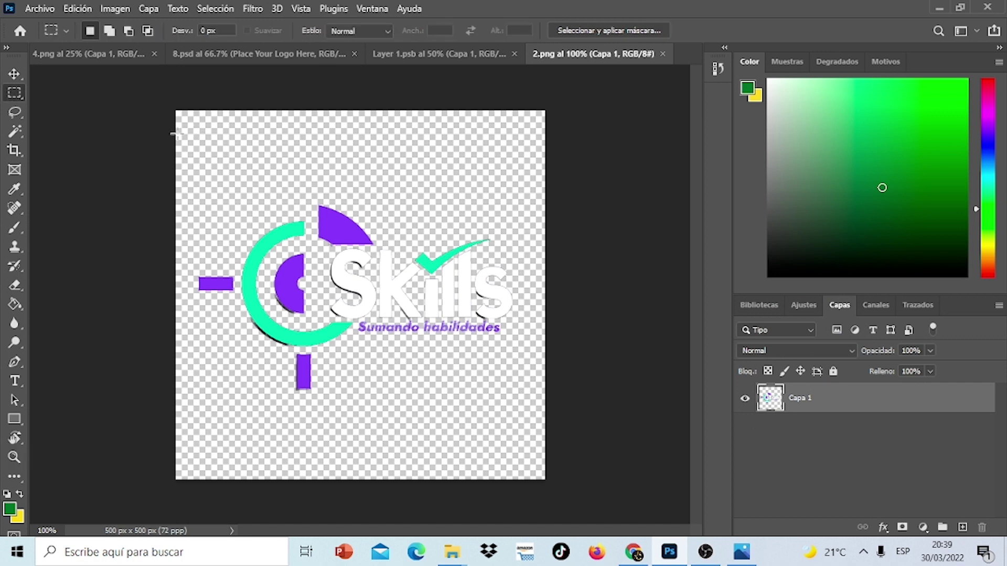
{"action": "mouse_move", "coordinate": [166, 134]}
{"action": "left_mouse_down"}
{"action": "mouse_move", "coordinate": [366, 347]}
{"action": "mouse_move", "coordinate": [569, 421]}
{"action": "left_mouse_up"}
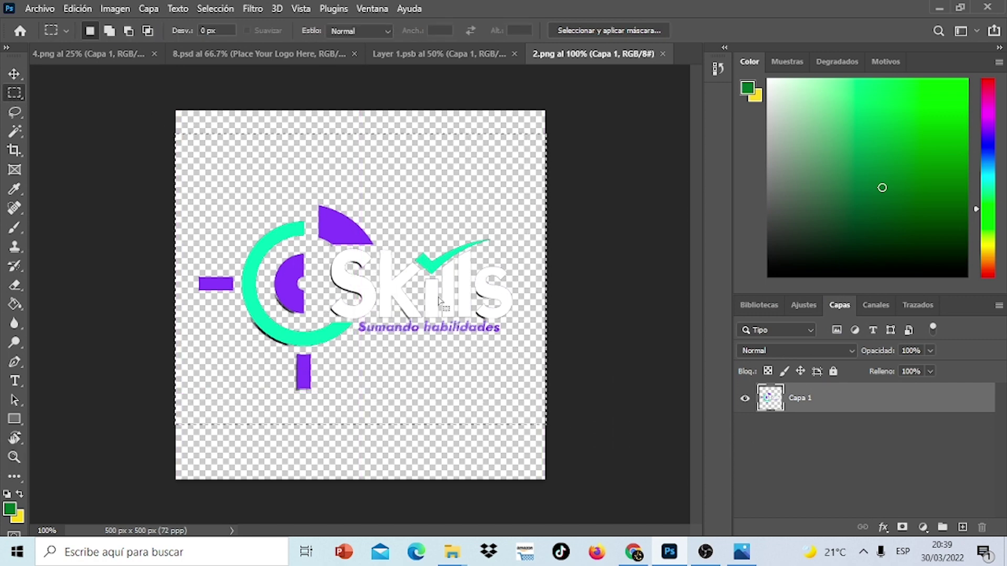
{"action": "left_click", "coordinate": [75, 7]}
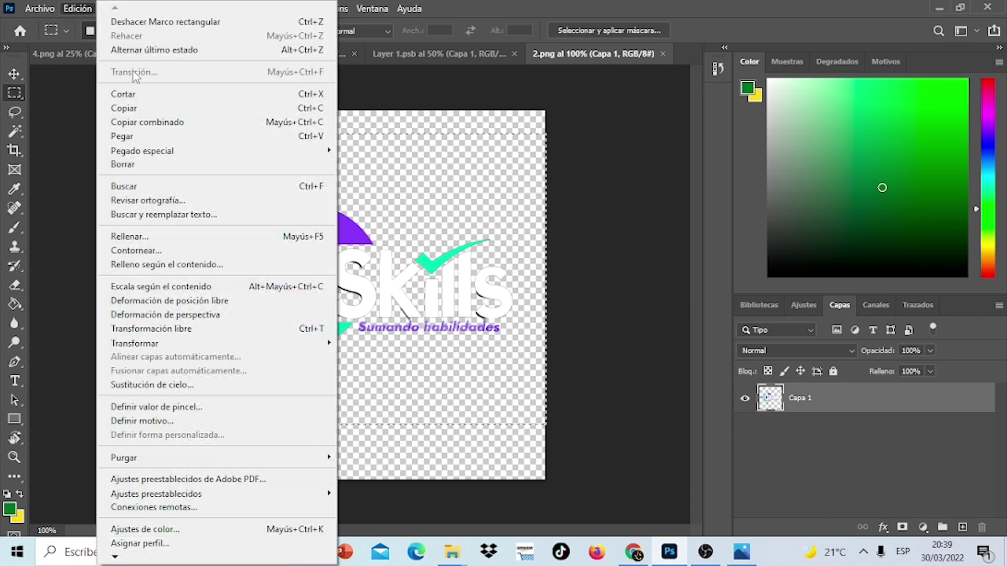
{"action": "left_click", "coordinate": [149, 106]}
Paste the Skills logo enlarged to about 198% over the YouTube icon, hide YouTube, and save.
{"action": "left_click", "coordinate": [480, 62]}
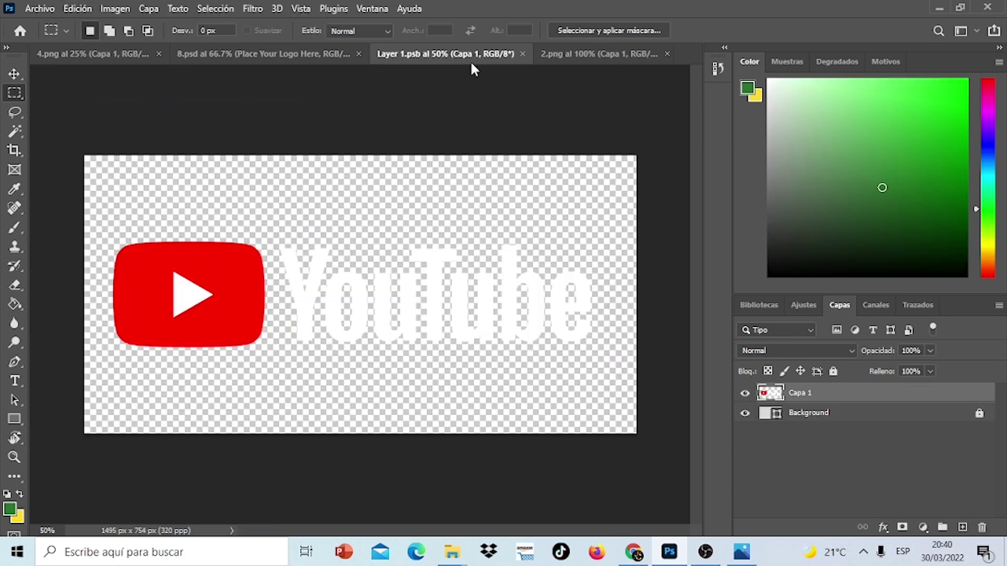
{"action": "left_click", "coordinate": [83, 7]}
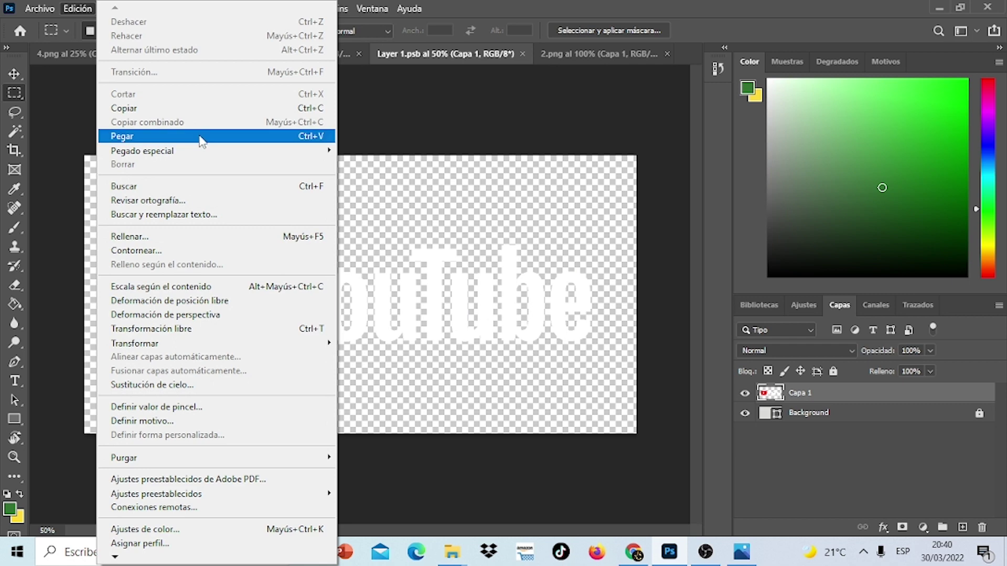
{"action": "left_click", "coordinate": [201, 137]}
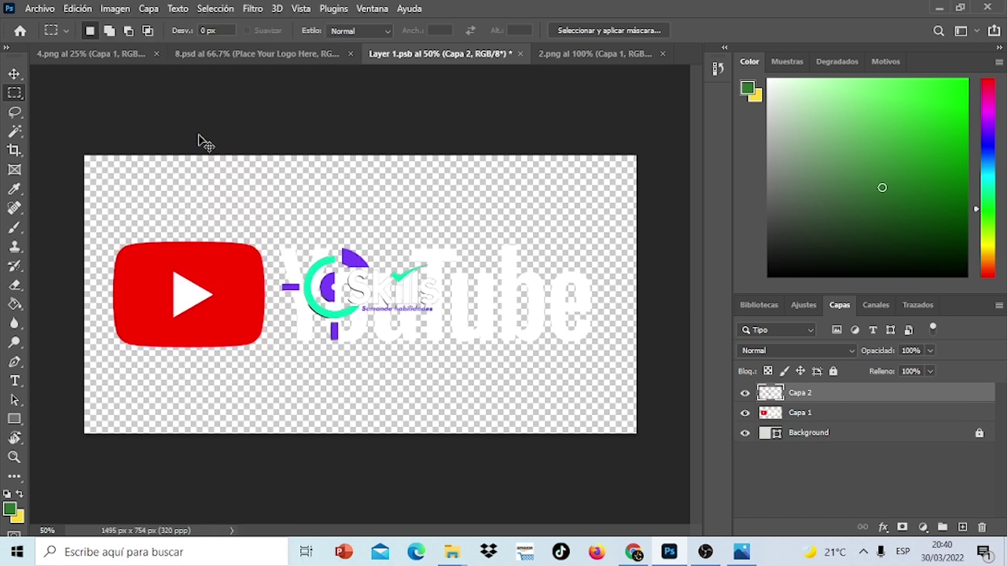
{"action": "key", "text": "ctrl+t"}
{"action": "left_click_drag", "start_coordinate": [436, 246], "coordinate": [593, 157]}
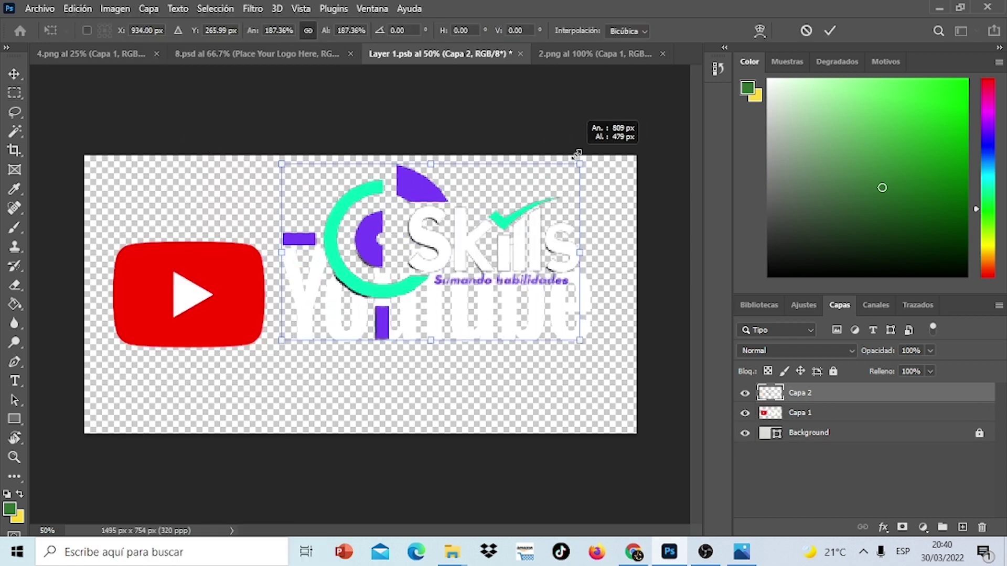
{"action": "left_click_drag", "start_coordinate": [463, 253], "coordinate": [374, 307]}
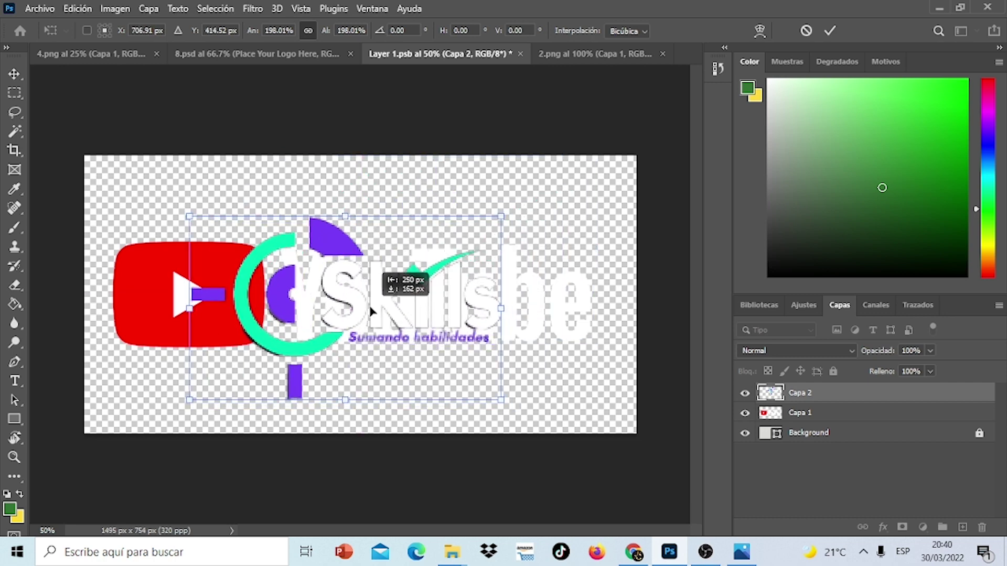
{"action": "key", "text": "Return"}
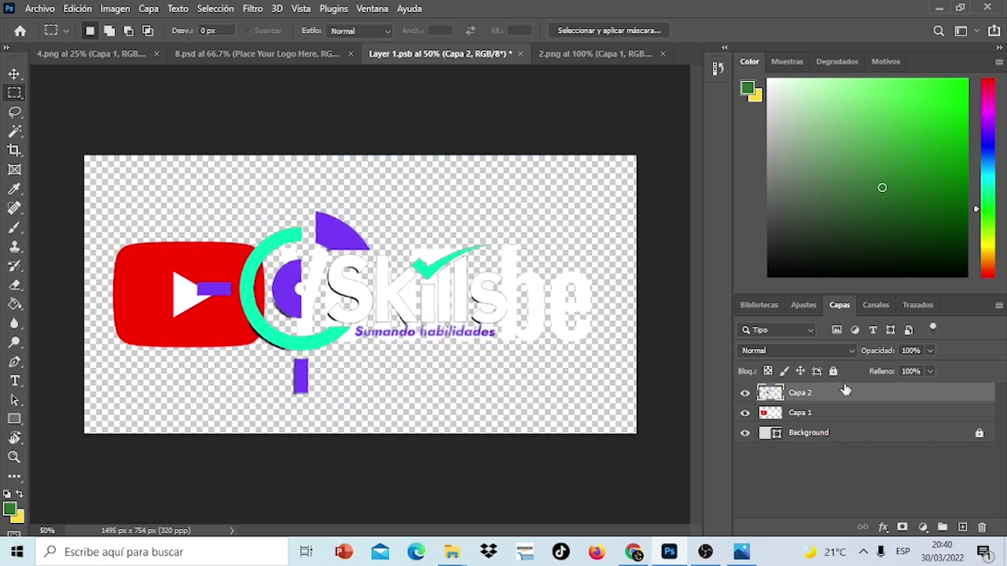
{"action": "left_click", "coordinate": [745, 413]}
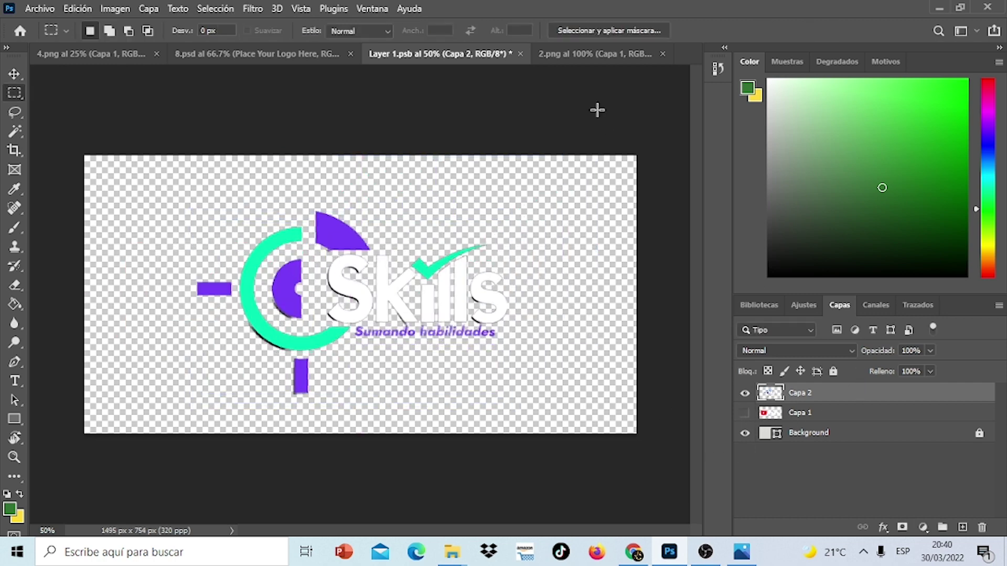
{"action": "left_click", "coordinate": [521, 54]}
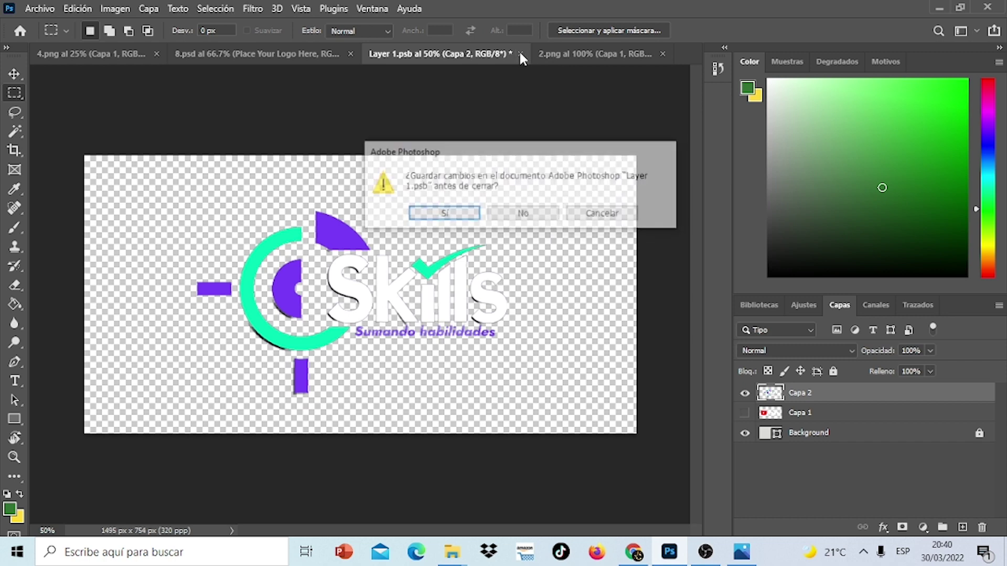
{"action": "left_click", "coordinate": [460, 214]}
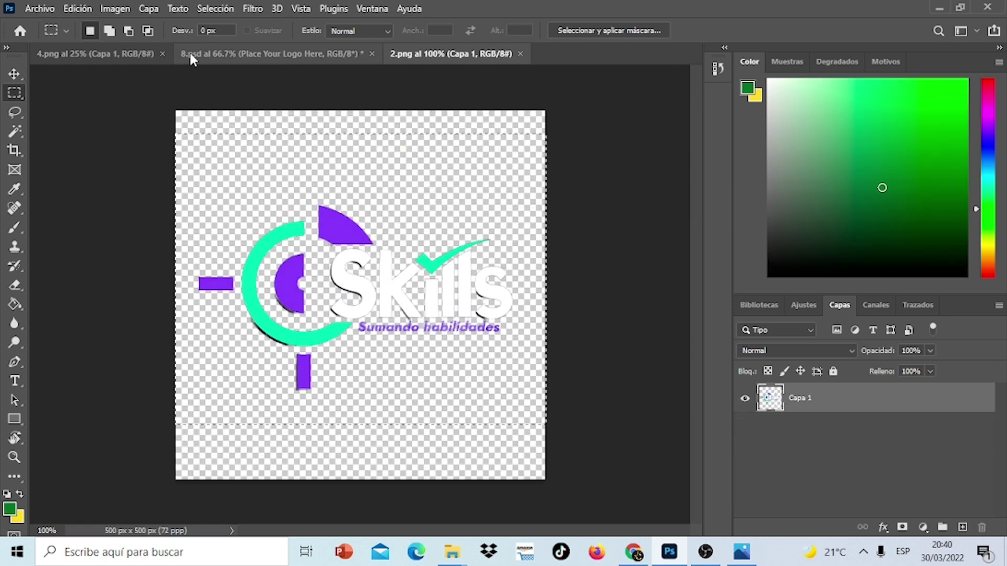
Zoom out on 8.psd and quick-export it as a PNG to the Desktop.
{"action": "left_click", "coordinate": [191, 54]}
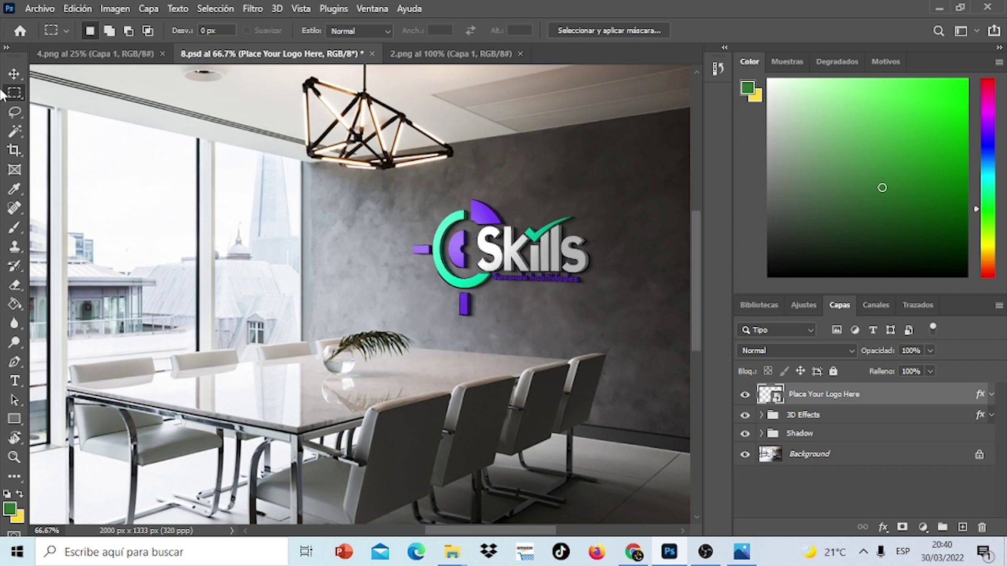
{"action": "left_click", "coordinate": [14, 457]}
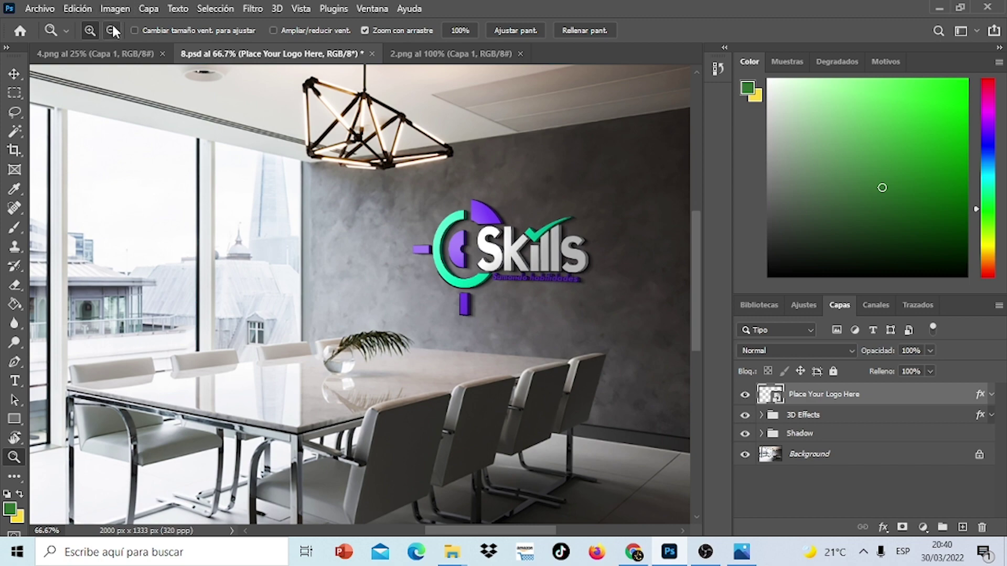
{"action": "left_click", "coordinate": [389, 240]}
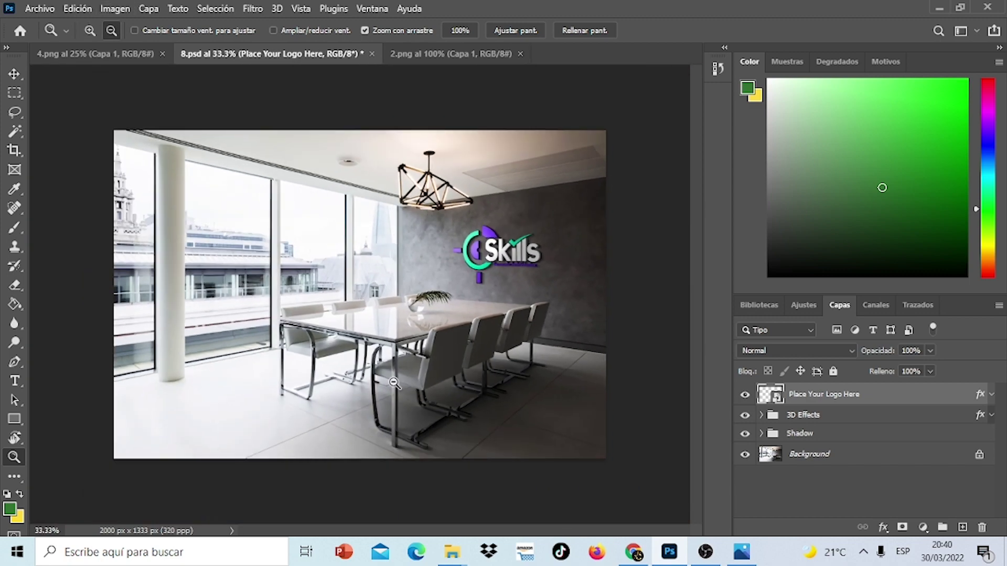
{"action": "left_click", "coordinate": [41, 8]}
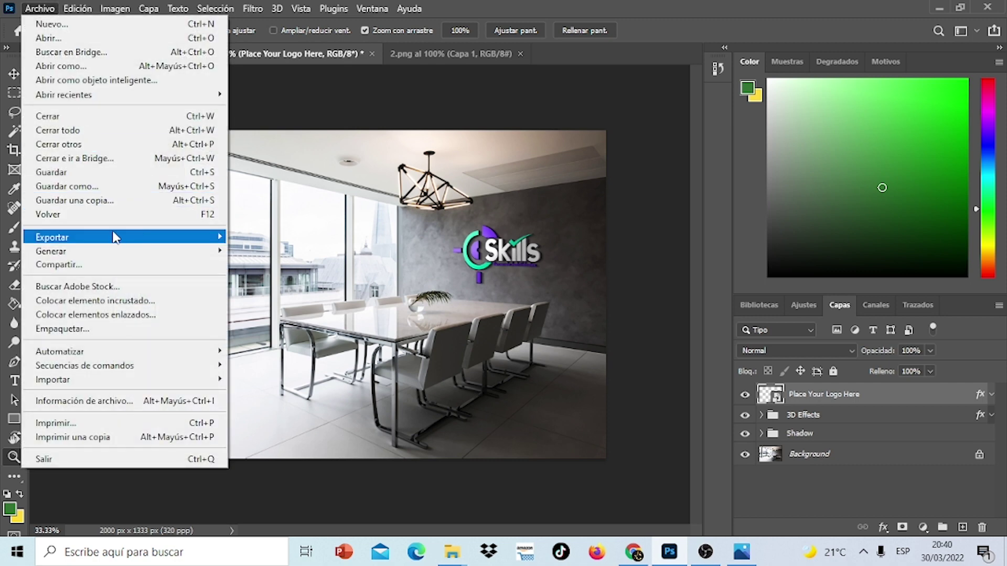
{"action": "mouse_move", "coordinate": [52, 238]}
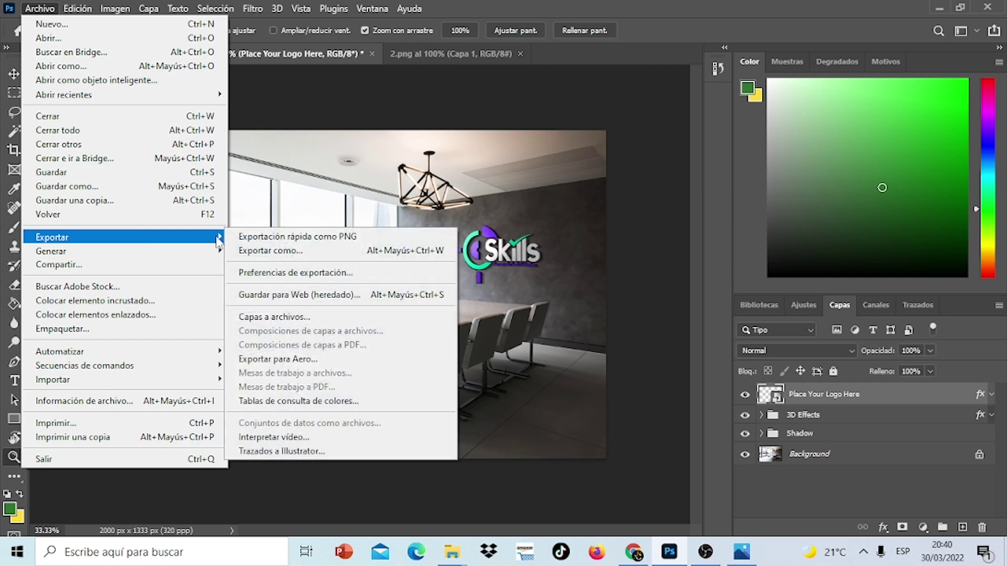
{"action": "left_click", "coordinate": [244, 236]}
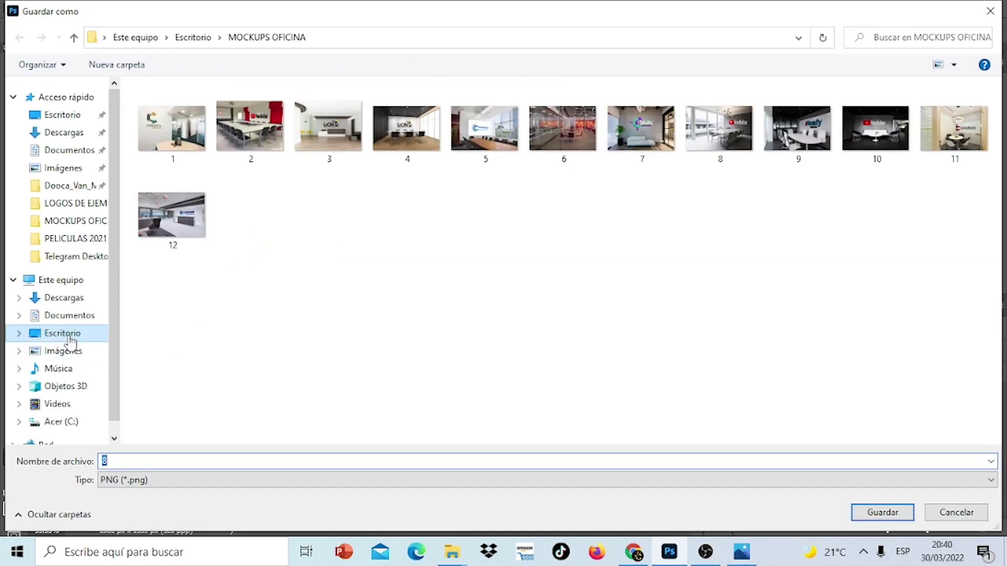
{"action": "left_click", "coordinate": [67, 336]}
{"action": "left_click", "coordinate": [866, 511]}
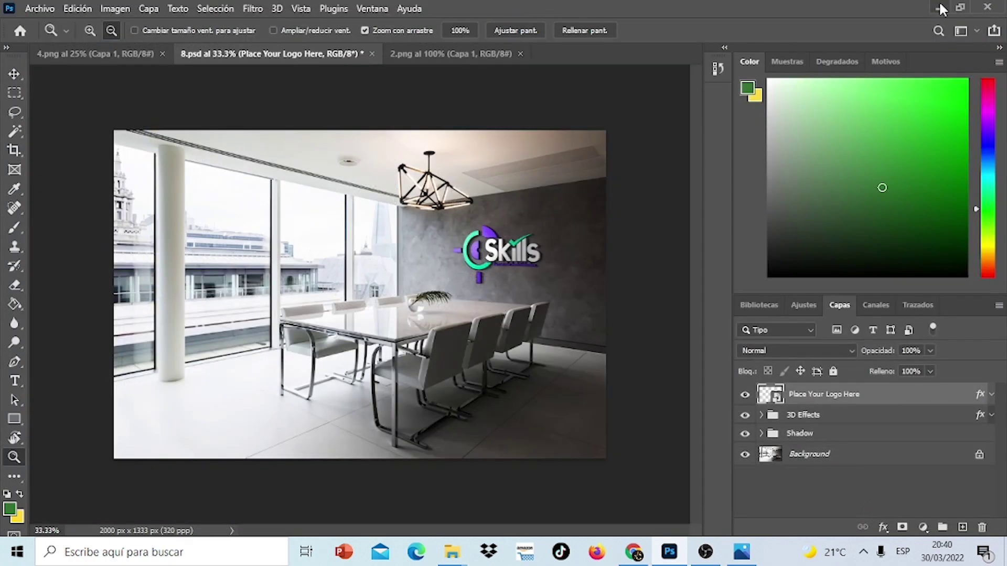
{"action": "left_click", "coordinate": [940, 7]}
Open the exported 8.png in Photos, zoom and pan to check the logo, then close it.
{"action": "left_click", "coordinate": [921, 7]}
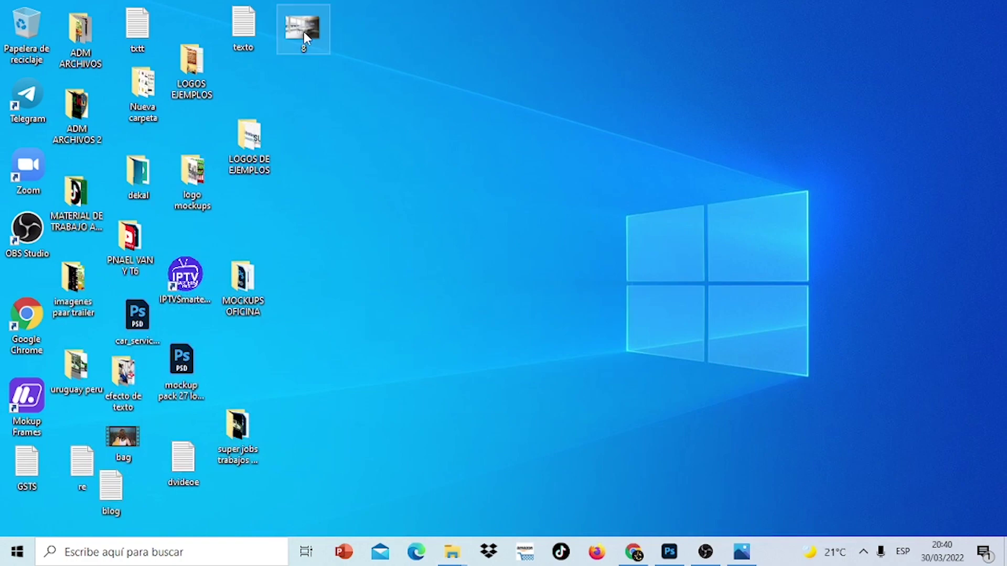
{"action": "double_click", "coordinate": [304, 33]}
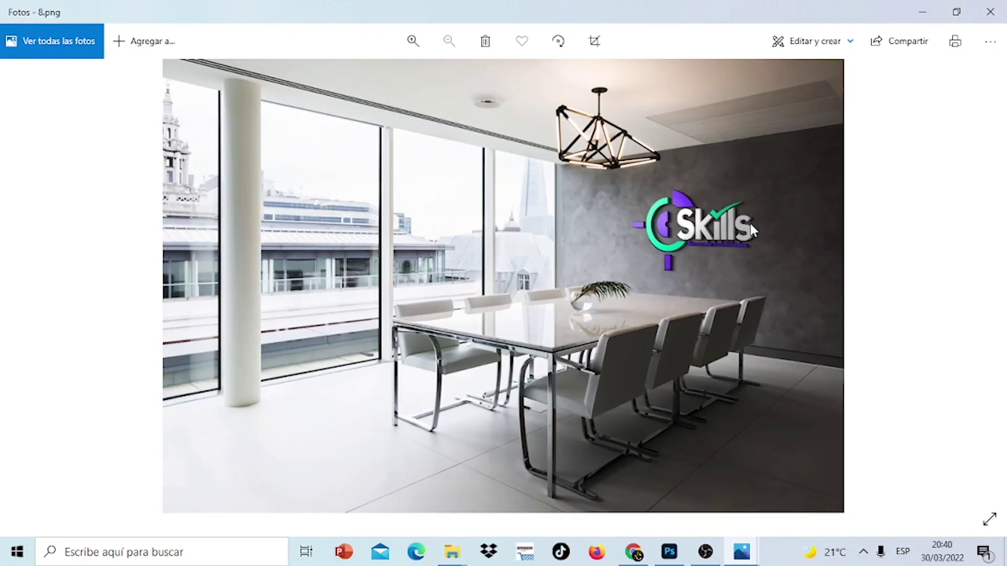
{"action": "scroll", "coordinate": [751, 230], "scroll_direction": "up", "scroll_amount": 2}
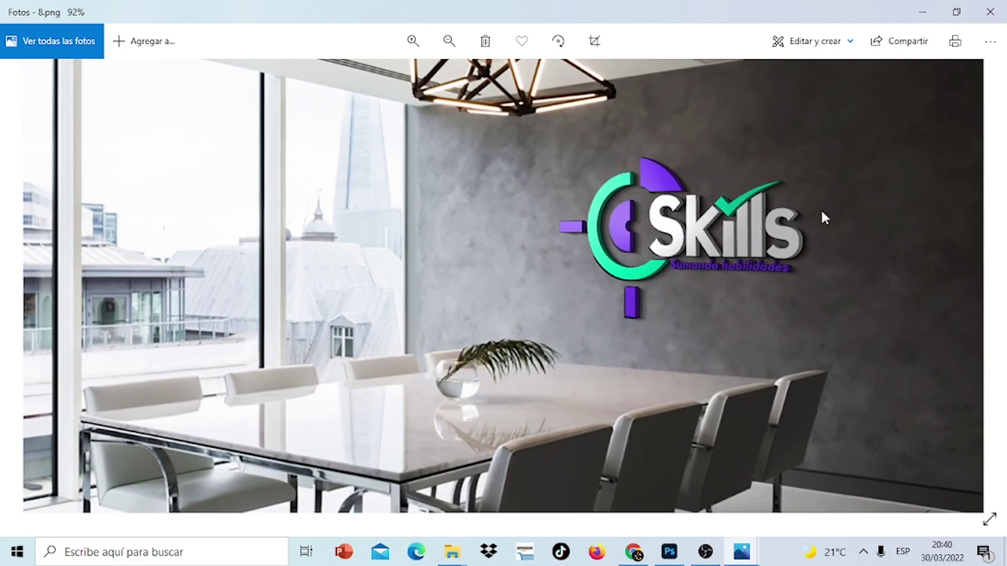
{"action": "left_click_drag", "start_coordinate": [850, 207], "coordinate": [767, 260]}
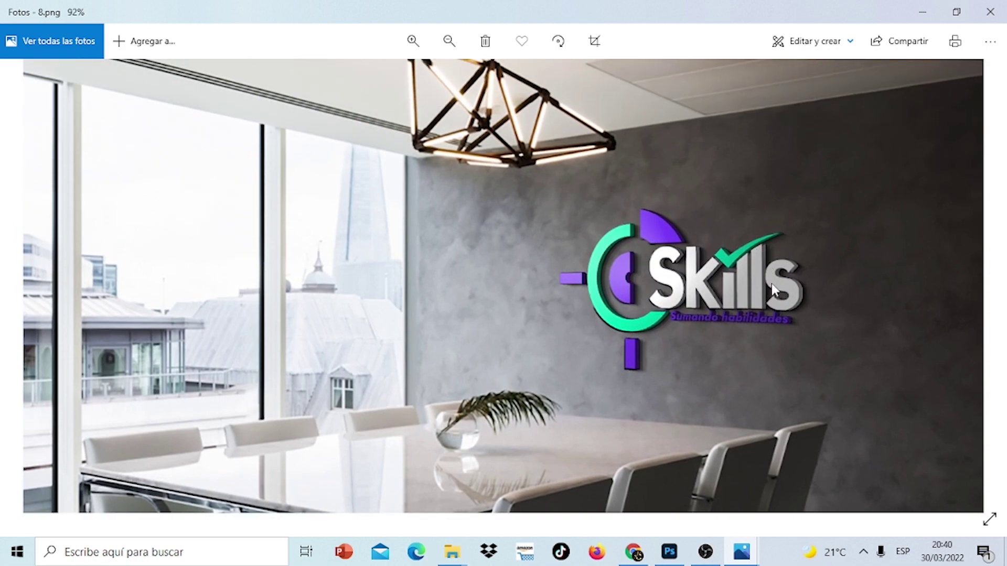
{"action": "scroll", "coordinate": [763, 334], "scroll_direction": "down", "scroll_amount": 2}
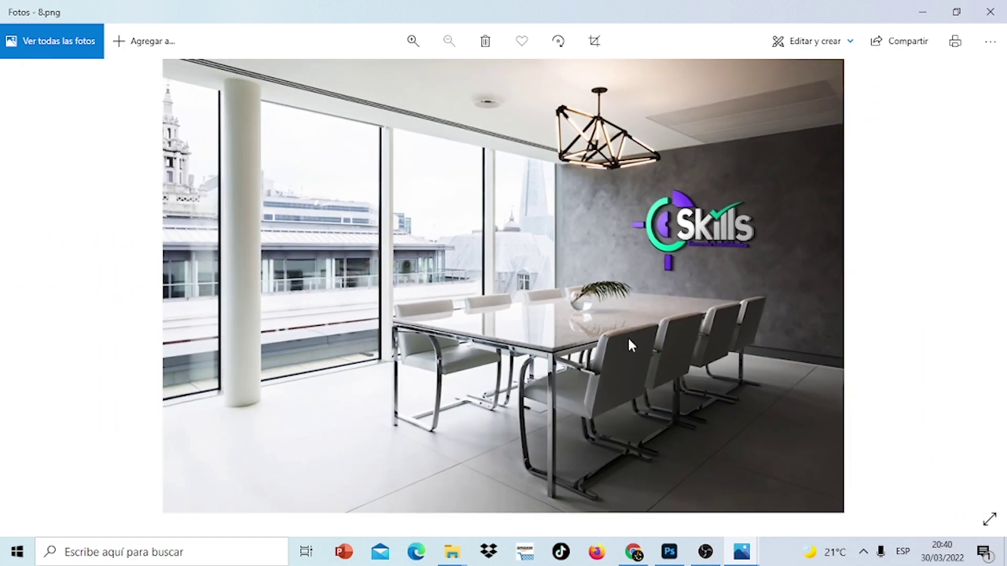
{"action": "left_click", "coordinate": [990, 11]}
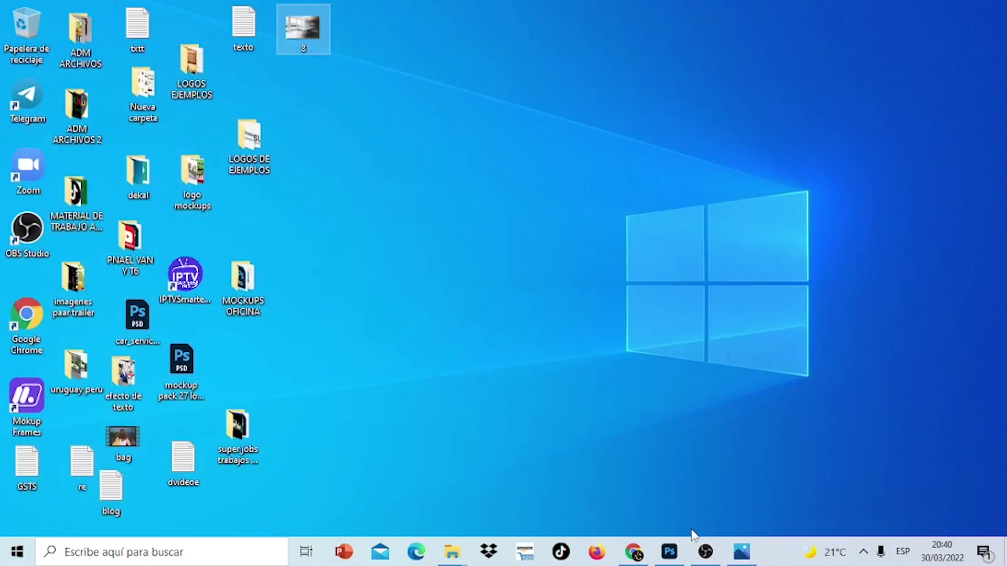
Close 8.psd without saving, then close the 2.png and 4.png logo documents.
{"action": "left_click", "coordinate": [669, 552]}
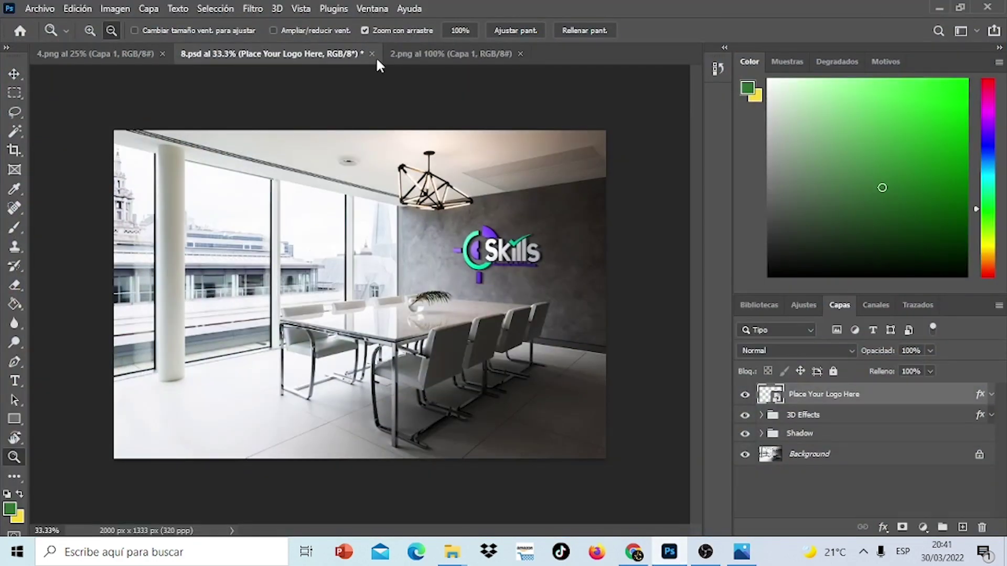
{"action": "left_click", "coordinate": [372, 53]}
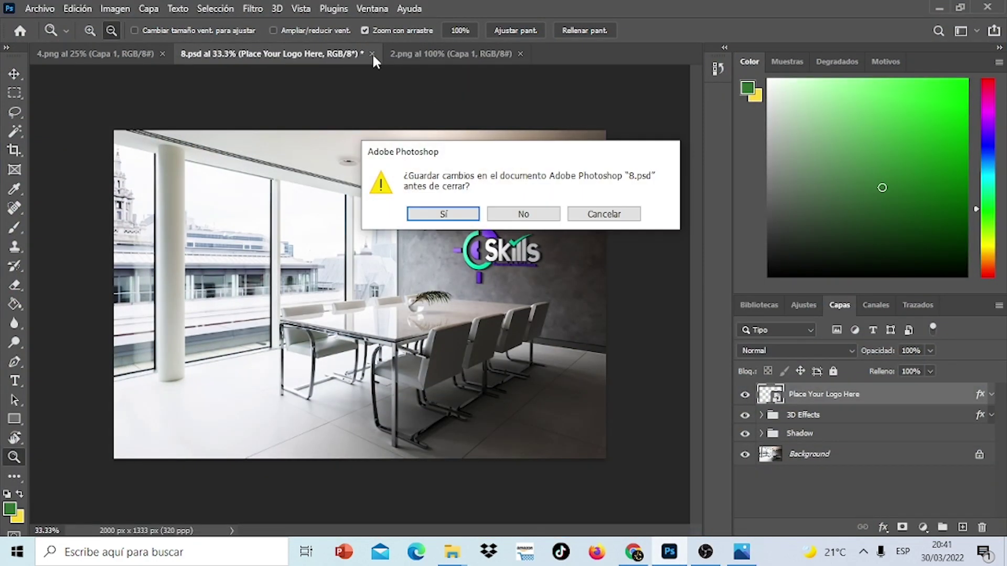
{"action": "left_click", "coordinate": [516, 213]}
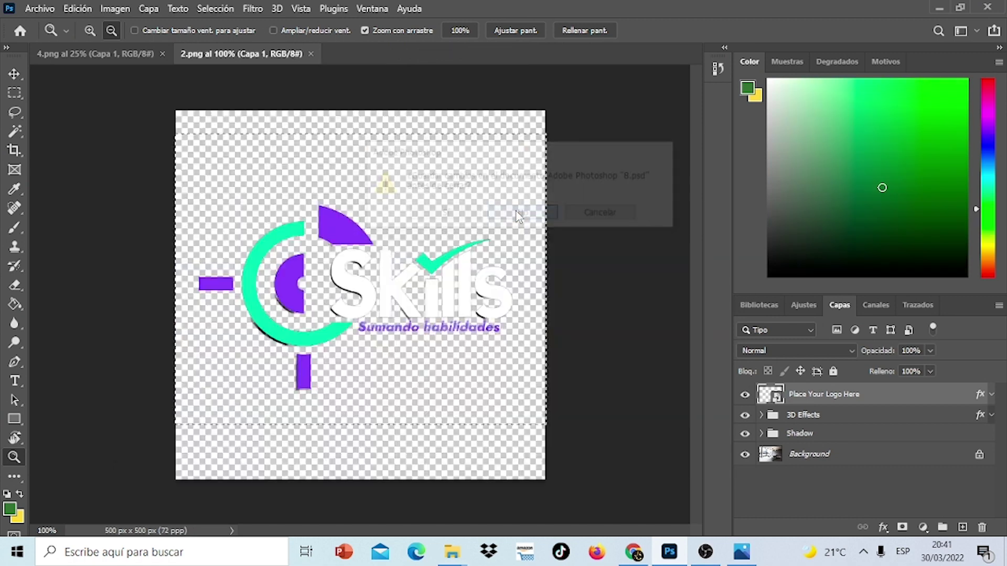
{"action": "left_click", "coordinate": [311, 53]}
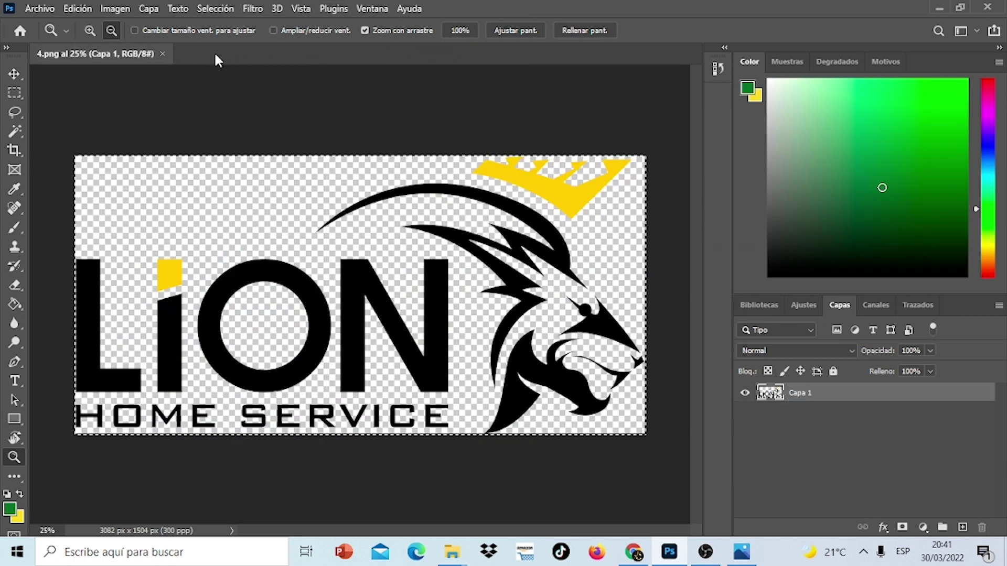
{"action": "left_click", "coordinate": [161, 54]}
Switch to Photopea in Chrome and open 5.psd from the MOCKUPS OFICINA folder.
{"action": "left_click", "coordinate": [937, 8]}
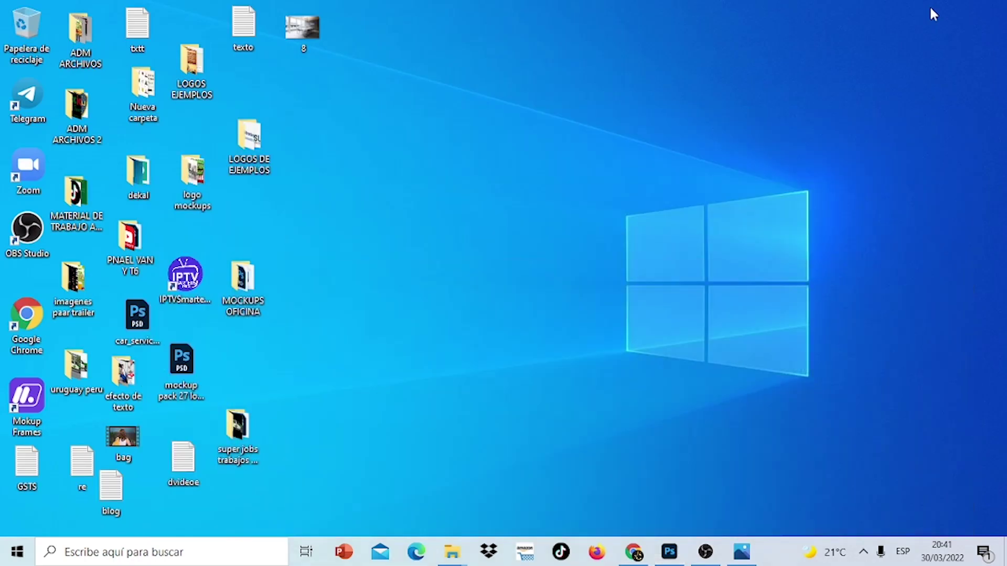
{"action": "left_click", "coordinate": [634, 553]}
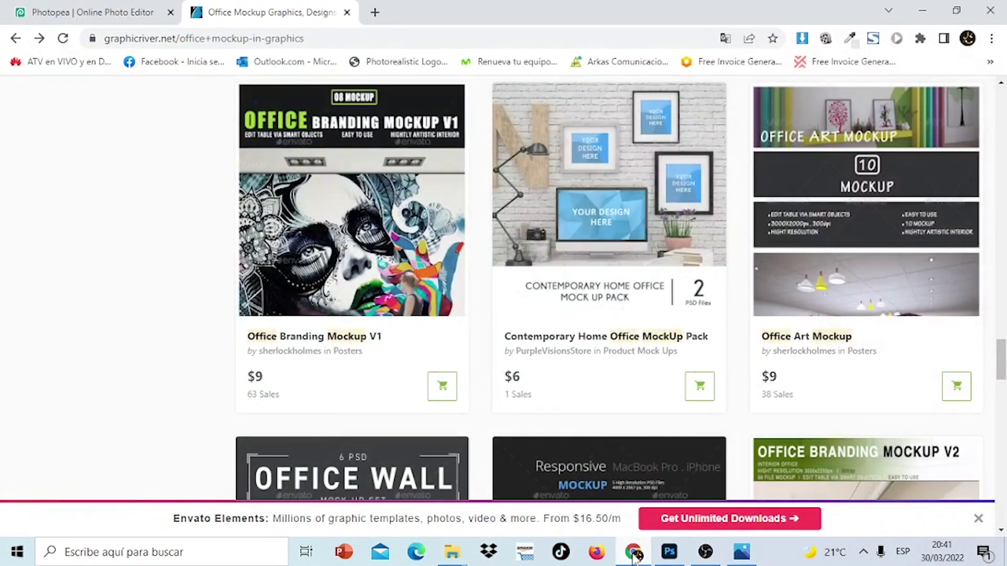
{"action": "left_click", "coordinate": [66, 8]}
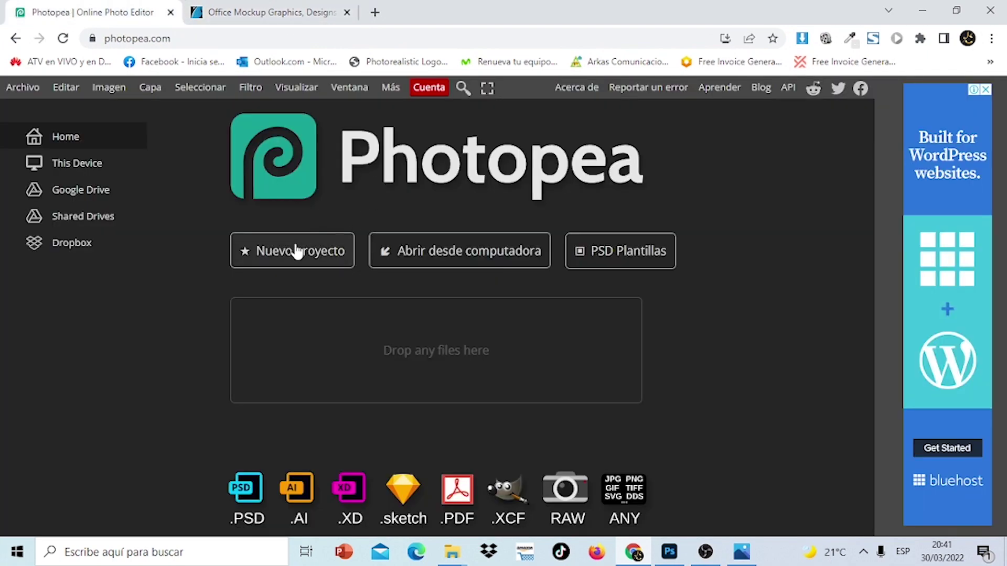
{"action": "left_click", "coordinate": [435, 247]}
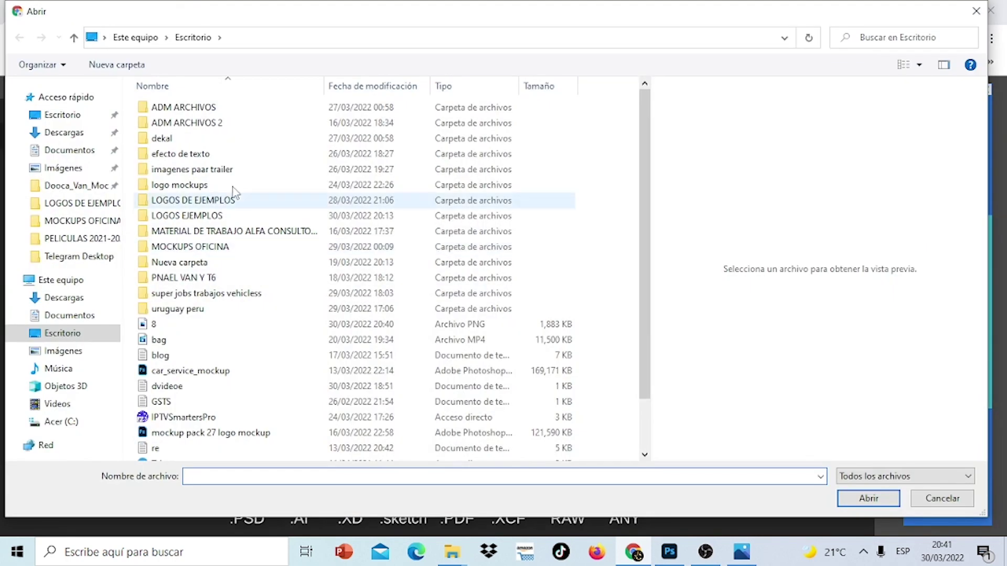
{"action": "double_click", "coordinate": [223, 250]}
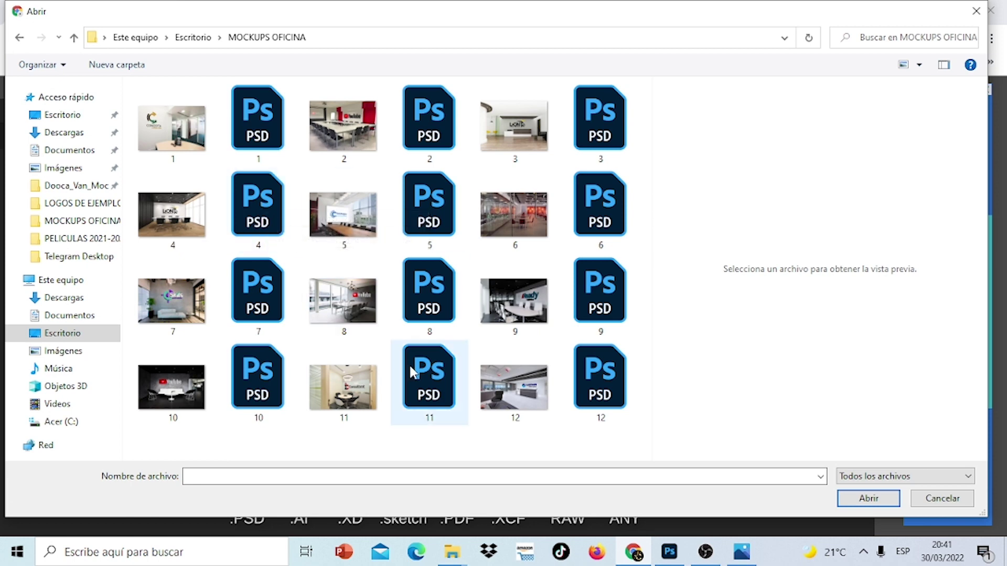
{"action": "left_click", "coordinate": [431, 206]}
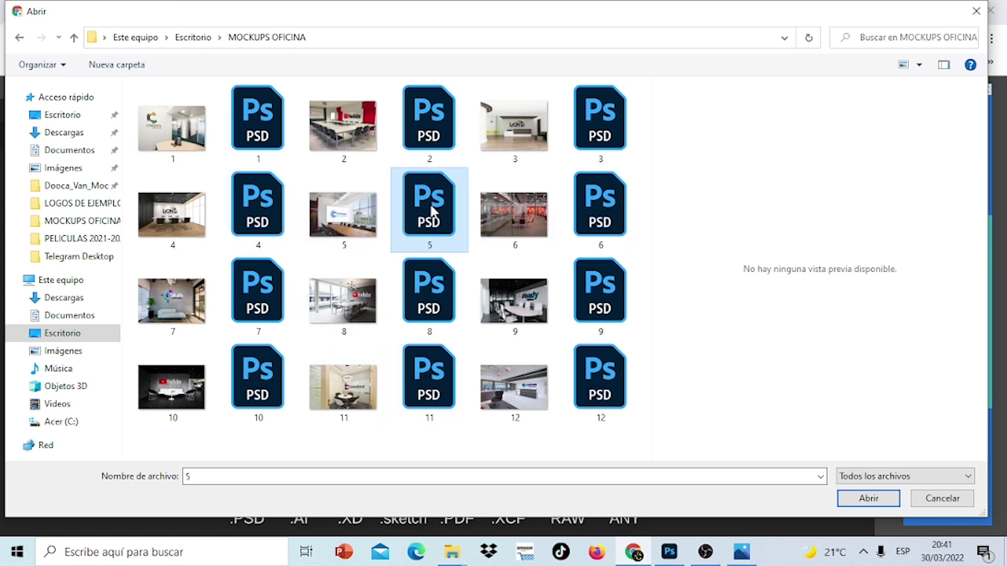
{"action": "left_click", "coordinate": [869, 498]}
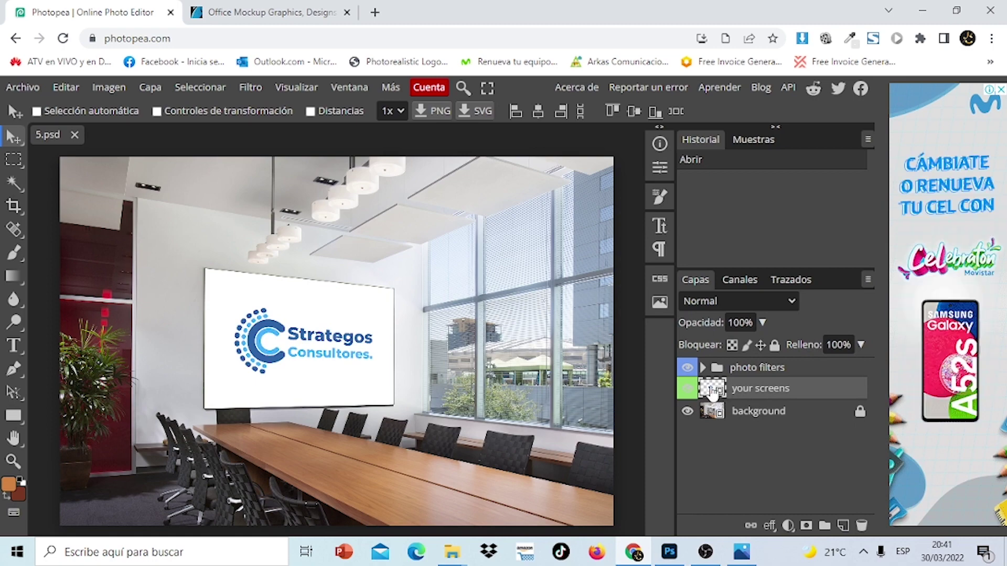
Open the 'your screens' smart object as your screen.psd and hide the Strategos logo layer Capa 1.
{"action": "double_click", "coordinate": [712, 391]}
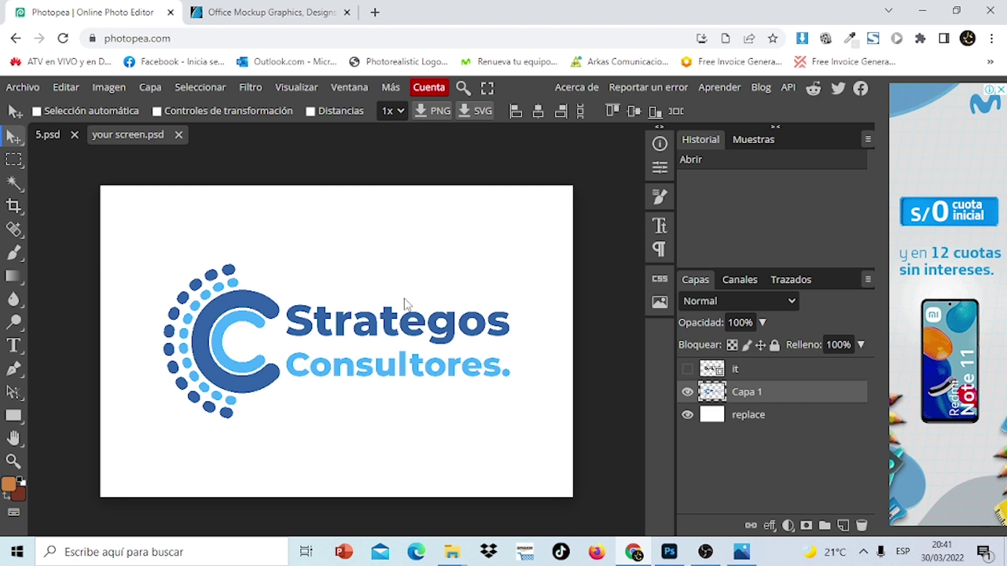
{"action": "left_click", "coordinate": [688, 393]}
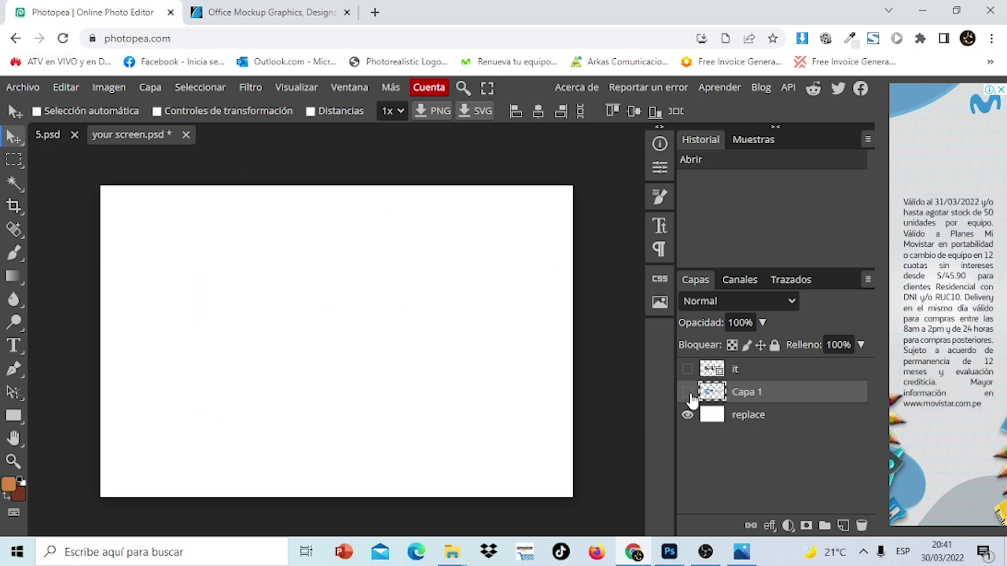
{"action": "left_click", "coordinate": [24, 87]}
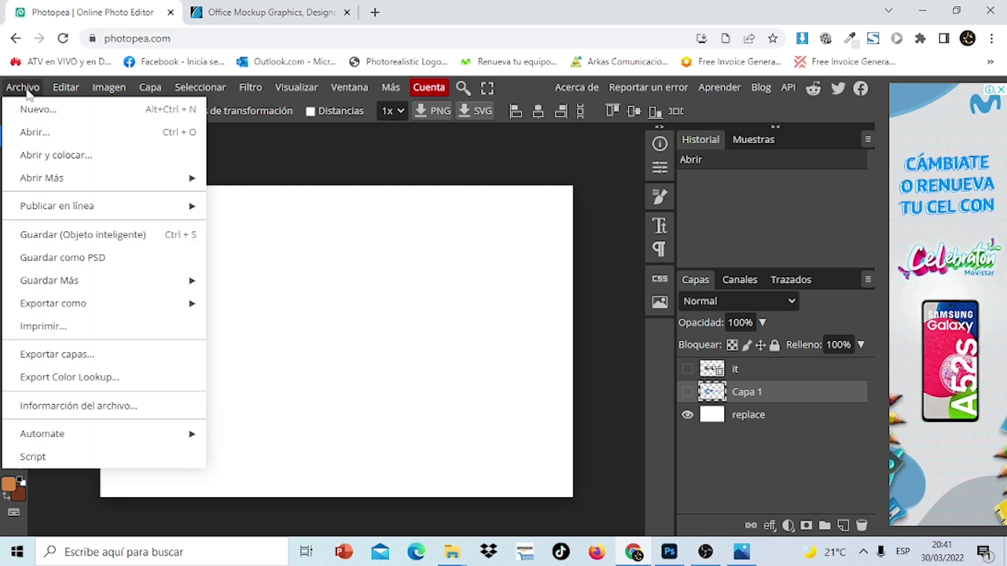
{"action": "mouse_move", "coordinate": [57, 207]}
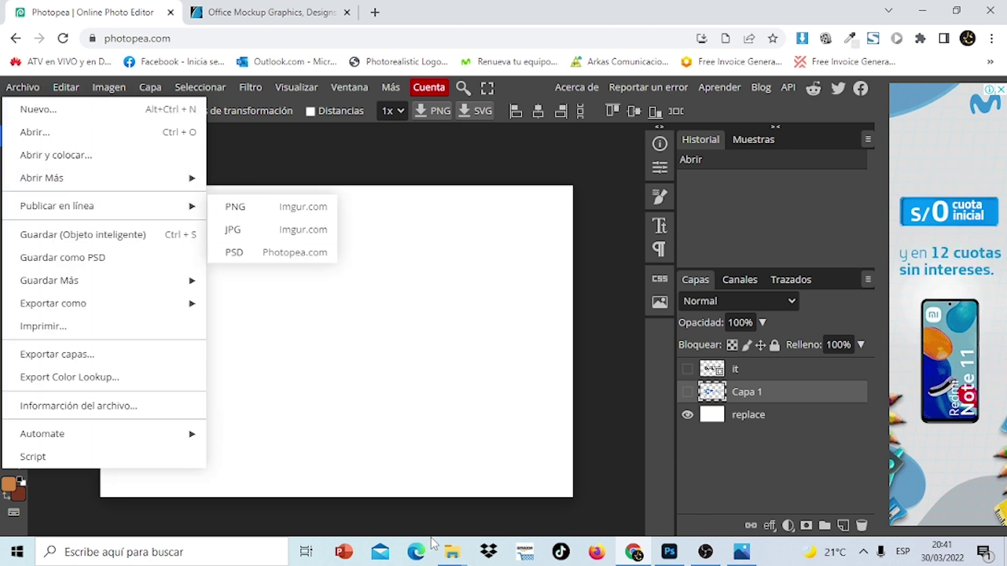
{"action": "left_click", "coordinate": [451, 554]}
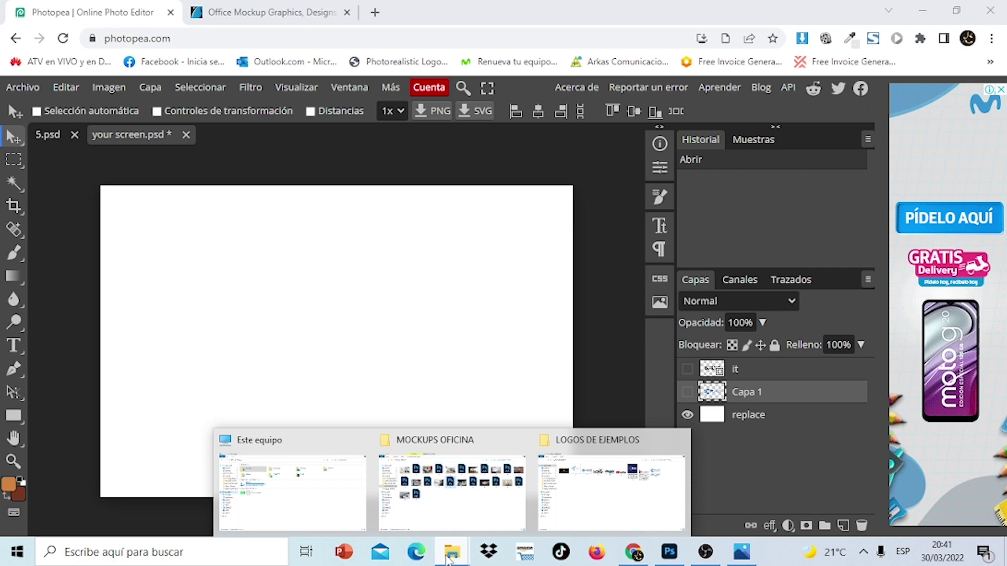
Bring the example-logos folder window up beside Photopea.
{"action": "left_click", "coordinate": [589, 517]}
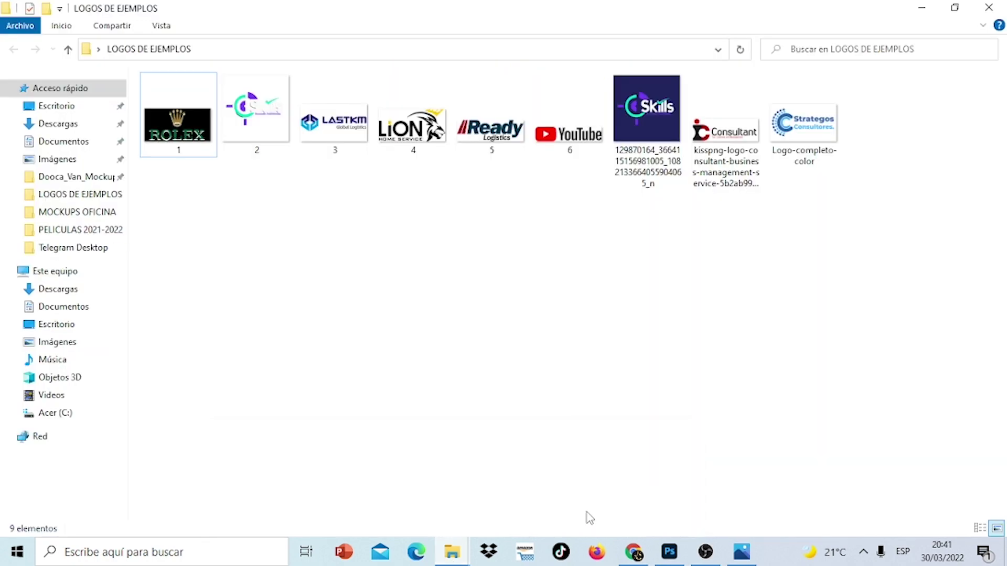
{"action": "left_click", "coordinate": [955, 9]}
{"action": "mouse_move", "coordinate": [524, 68]}
{"action": "left_mouse_down"}
{"action": "mouse_move", "coordinate": [783, 56]}
{"action": "mouse_move", "coordinate": [842, 65]}
{"action": "left_mouse_up"}
Place the LION logo on the screen canvas, scaled to about 43% and centred.
{"action": "left_click_drag", "start_coordinate": [750, 252], "coordinate": [359, 350]}
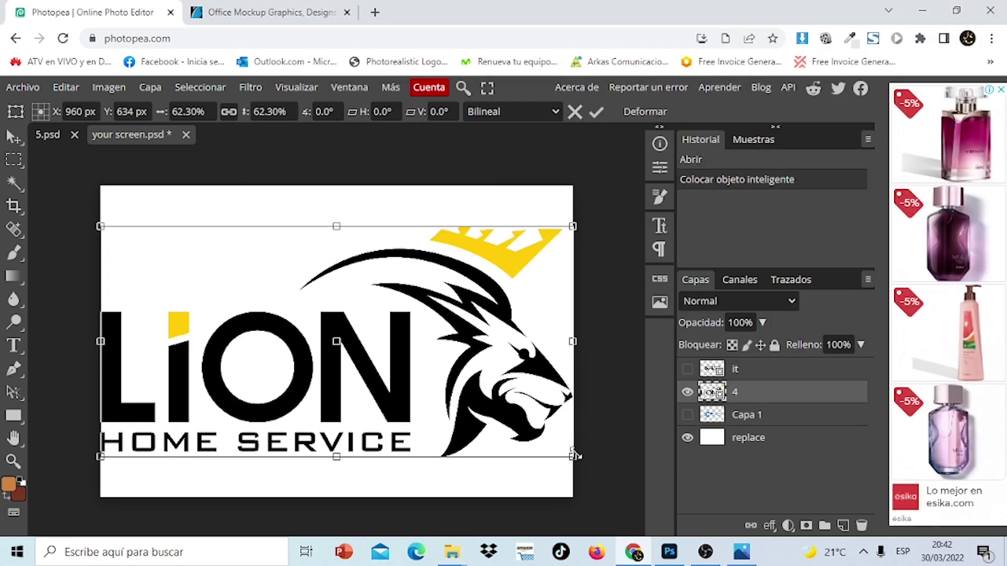
{"action": "left_click_drag", "start_coordinate": [573, 455], "coordinate": [426, 377]}
{"action": "left_click_drag", "start_coordinate": [293, 297], "coordinate": [358, 325]}
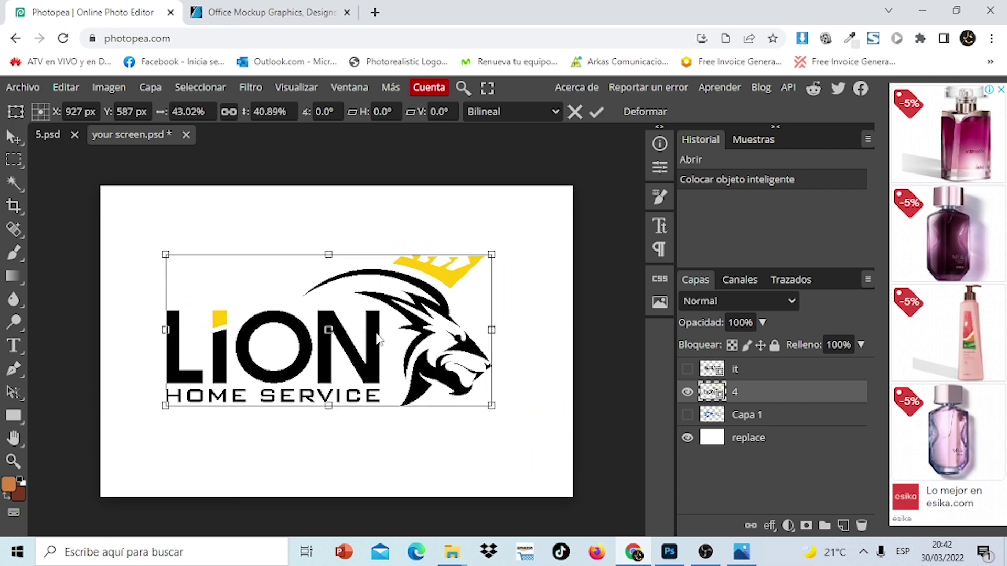
{"action": "key", "text": "Return"}
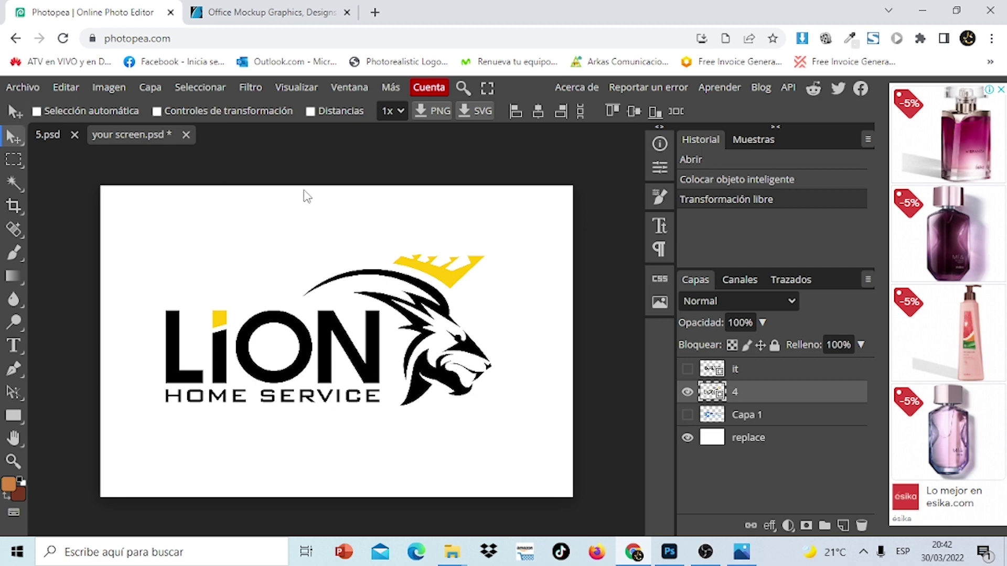
Nudge the LION logo right and save the smart object back into the mockup.
{"action": "key", "text": "Right"}
{"action": "key", "text": "Right"}
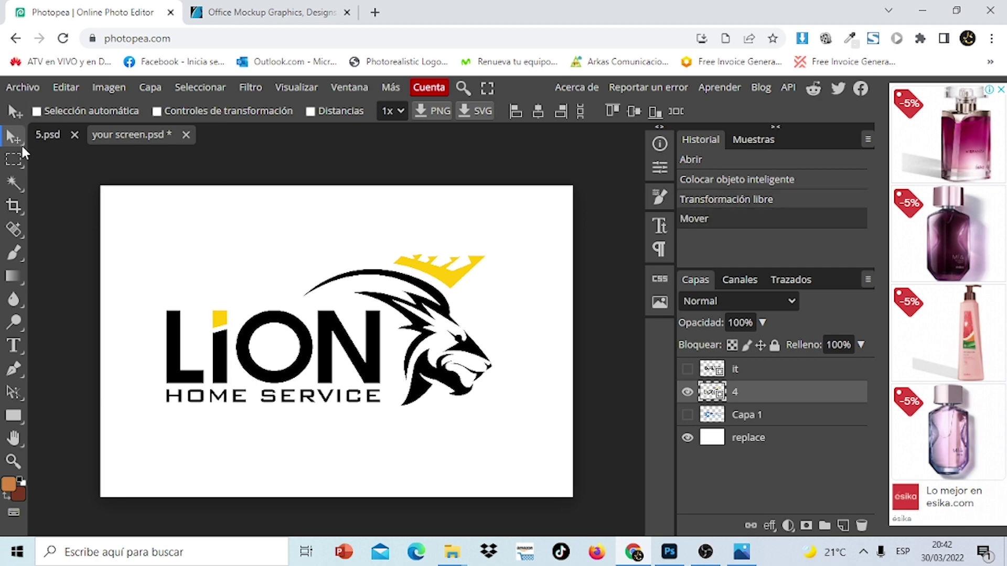
{"action": "key", "text": "Right"}
{"action": "key", "text": "Right"}
{"action": "key", "text": "Right"}
{"action": "key", "text": "Right"}
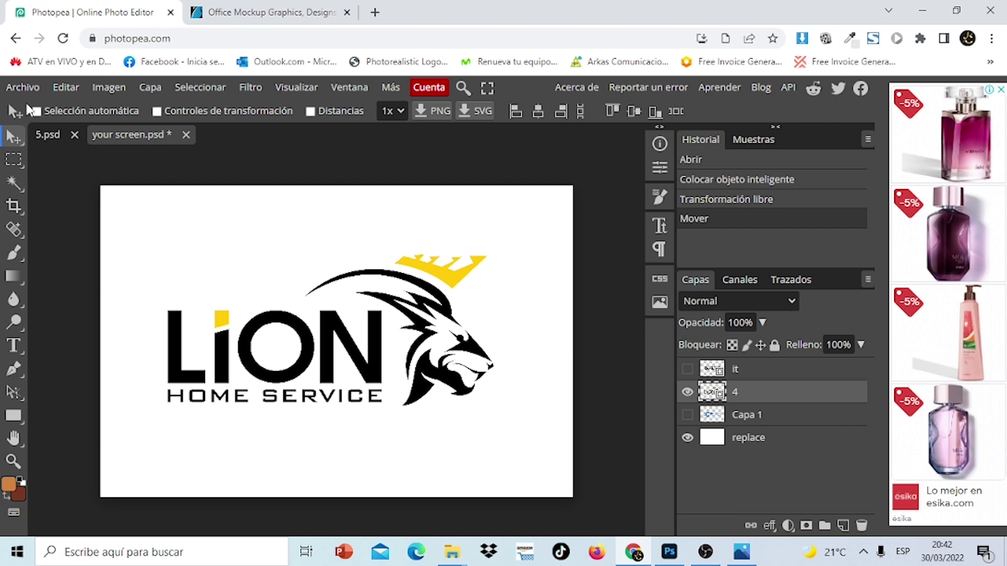
{"action": "left_click", "coordinate": [31, 89]}
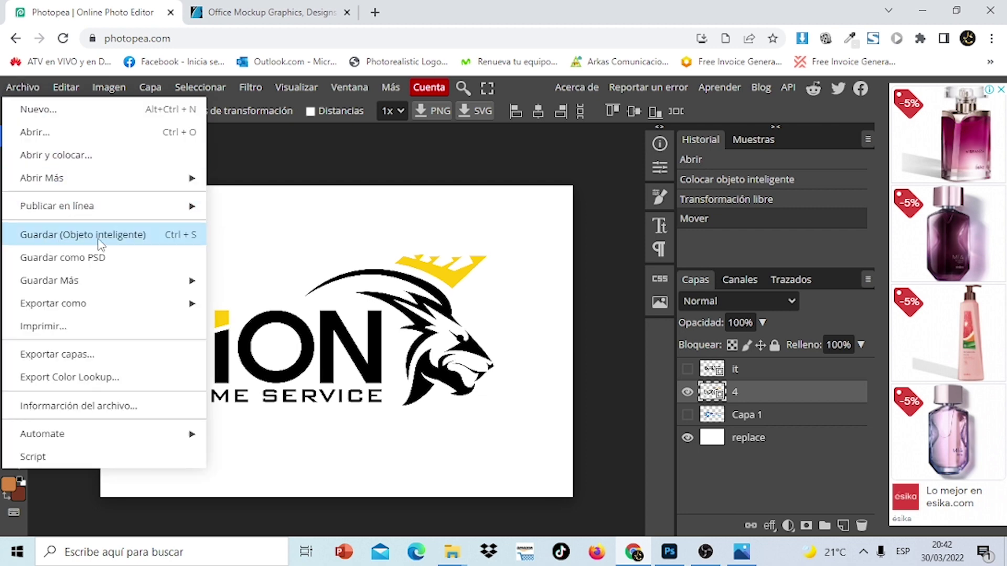
{"action": "left_click", "coordinate": [69, 241]}
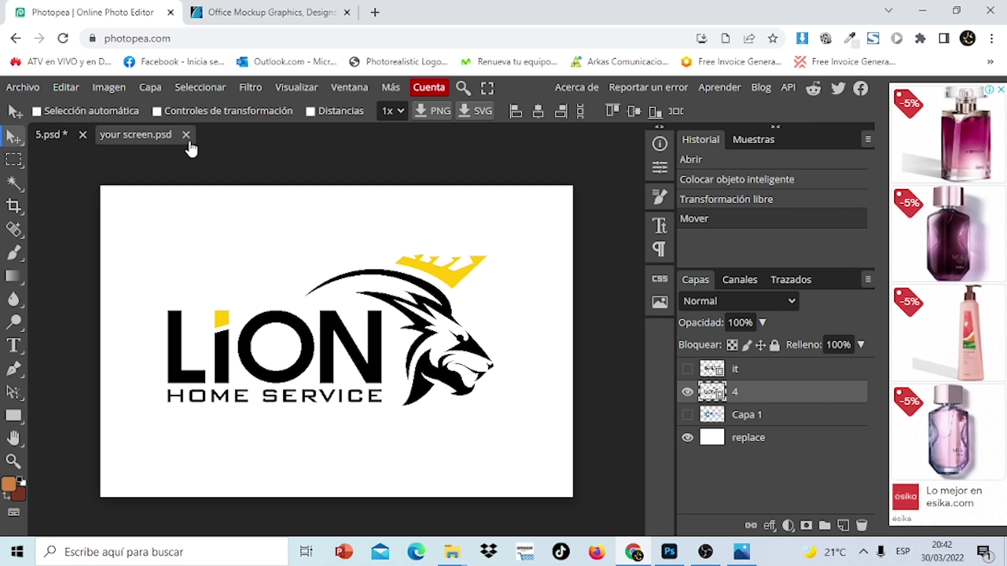
Export the 5.psd office mockup as a PNG image named 5.
{"action": "left_click", "coordinate": [52, 134]}
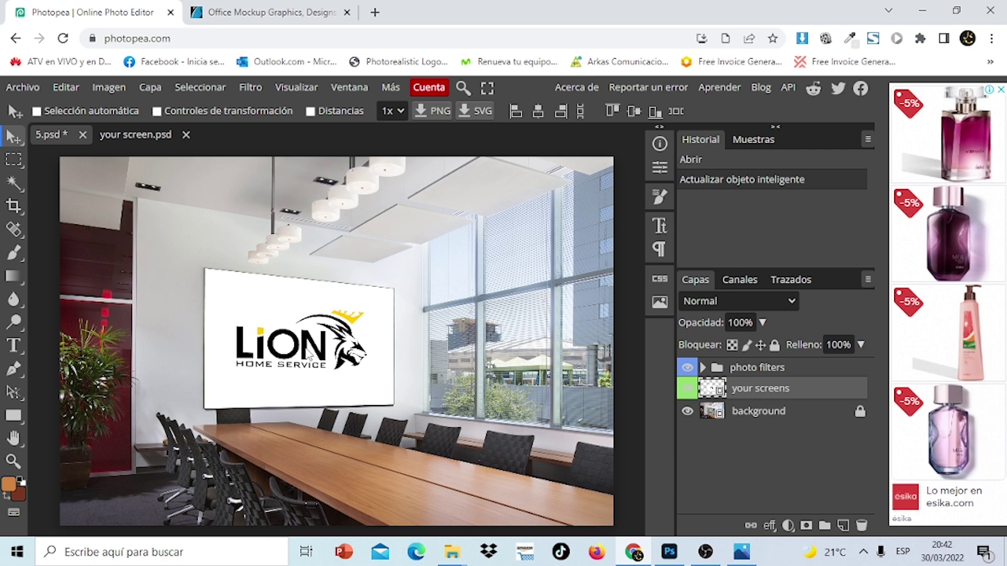
{"action": "left_click", "coordinate": [22, 88]}
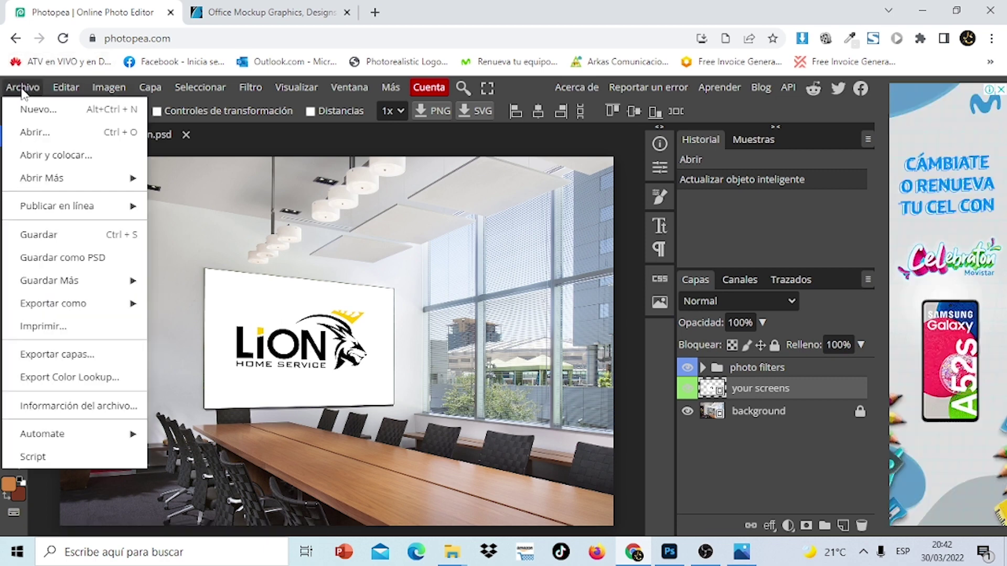
{"action": "mouse_move", "coordinate": [53, 304]}
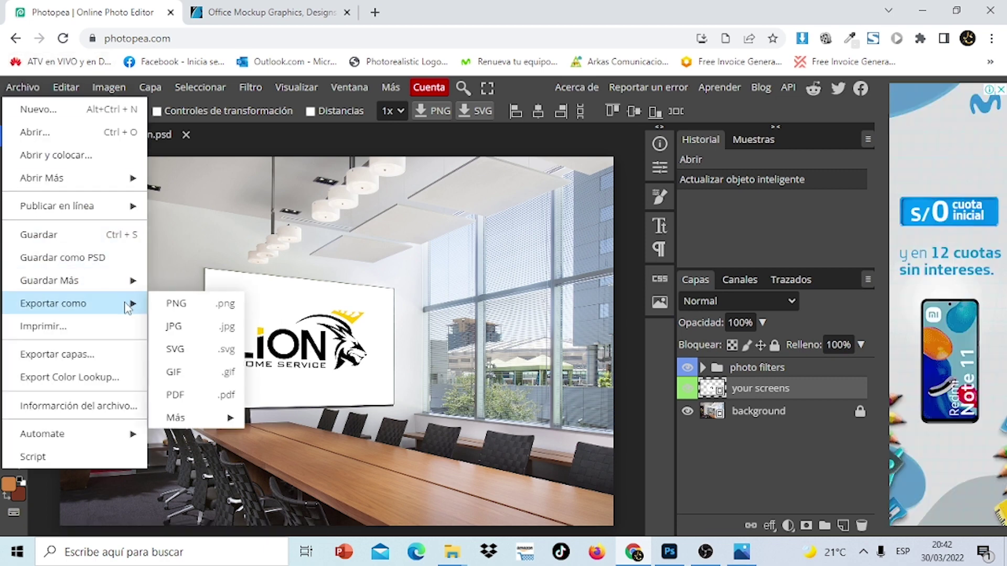
{"action": "left_click", "coordinate": [180, 306]}
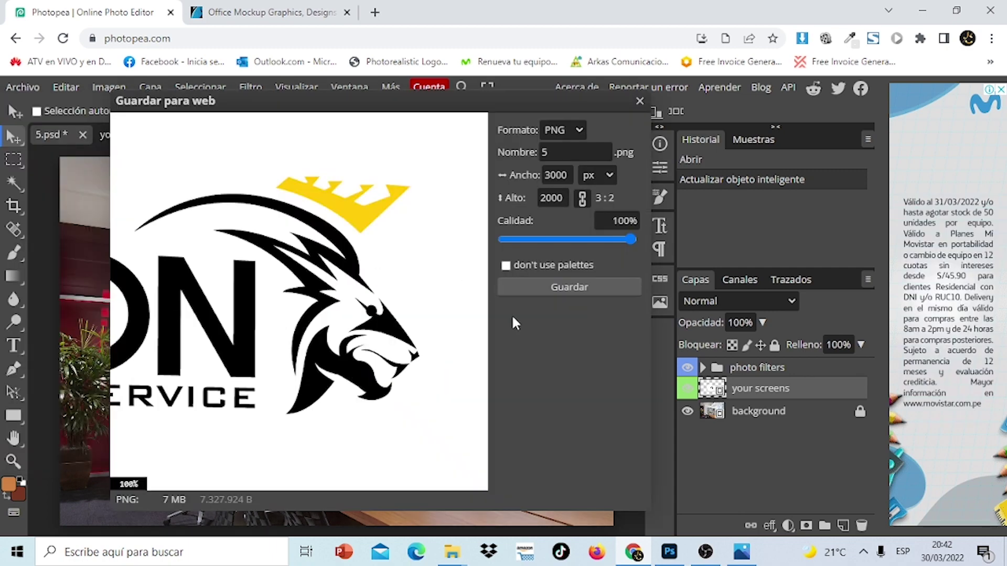
{"action": "left_click", "coordinate": [549, 289]}
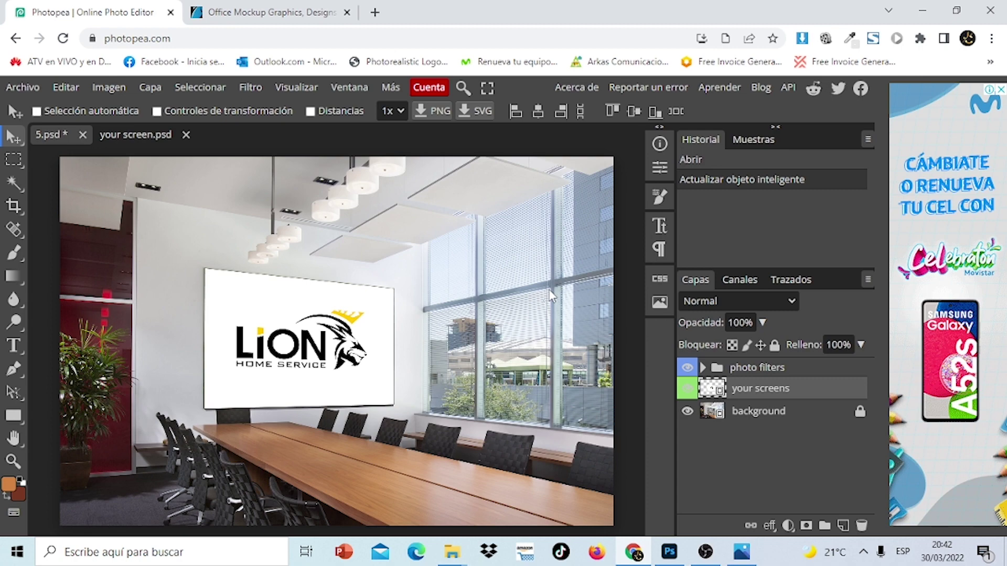
{"action": "left_click", "coordinate": [50, 524]}
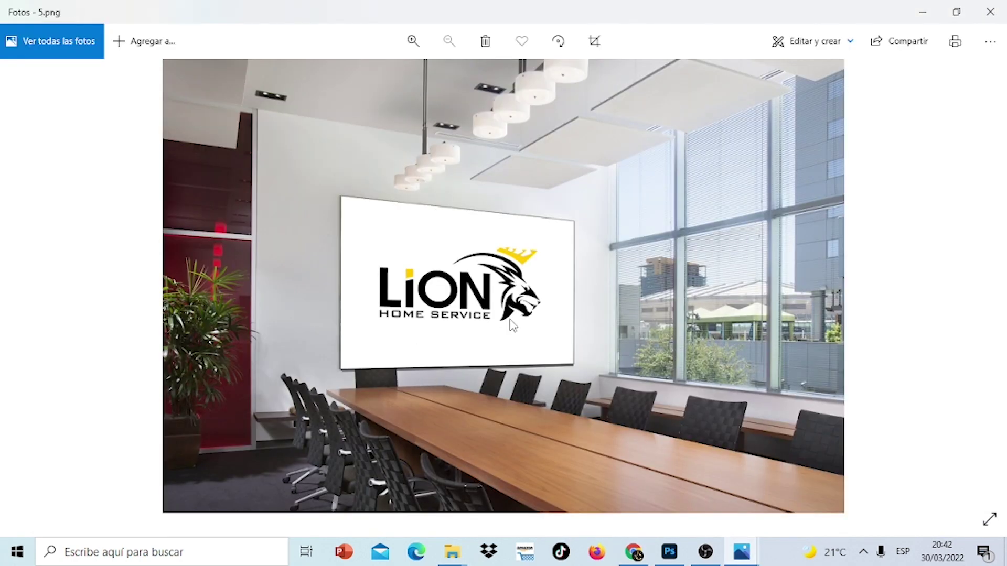
{"action": "scroll", "coordinate": [513, 326], "scroll_direction": "up", "scroll_amount": 2}
{"action": "scroll", "coordinate": [512, 325], "scroll_direction": "down", "scroll_amount": 2}
{"action": "left_click", "coordinate": [997, 13]}
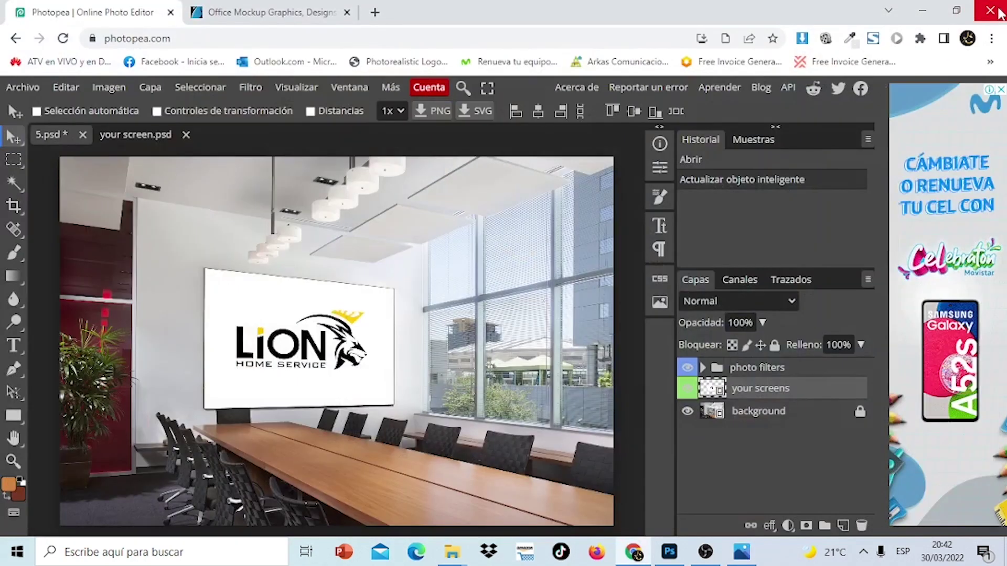
Close 5.psd and your screen.psd without saving.
{"action": "left_click", "coordinate": [82, 135]}
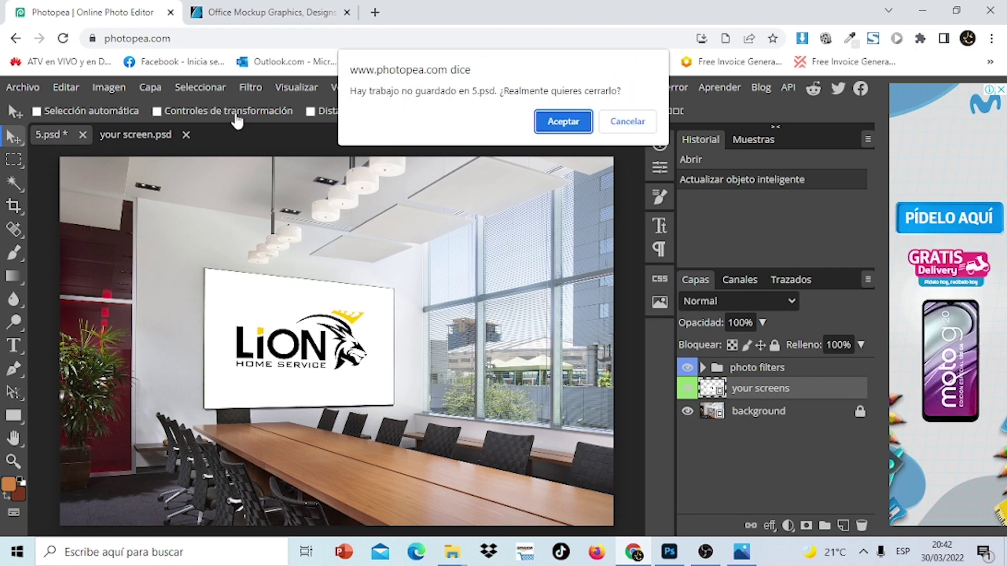
{"action": "left_click", "coordinate": [561, 119]}
{"action": "left_click", "coordinate": [122, 135]}
{"action": "mouse_move", "coordinate": [451, 552]}
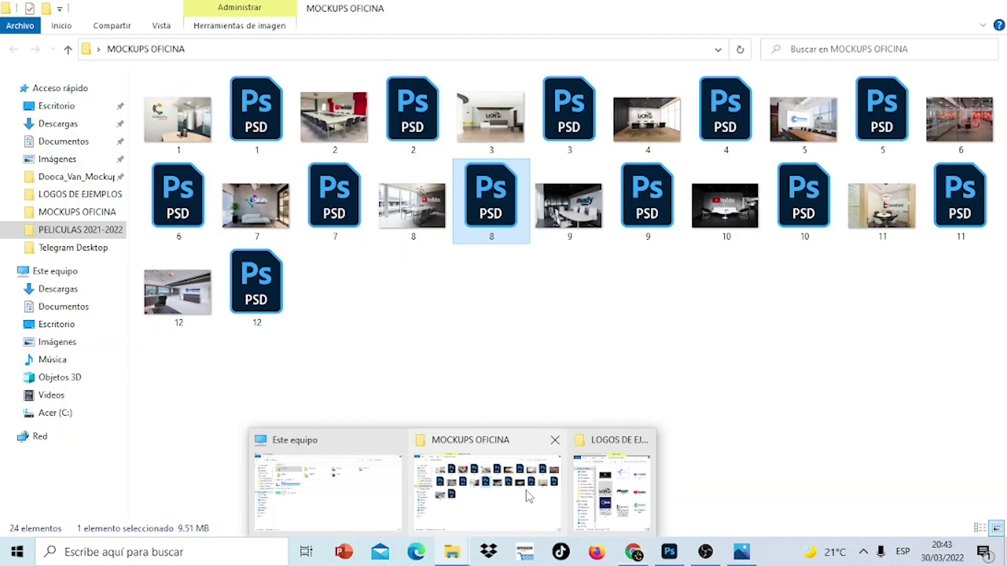
Open mockup 12.psd from the office mockups folder.
{"action": "left_click", "coordinate": [474, 519]}
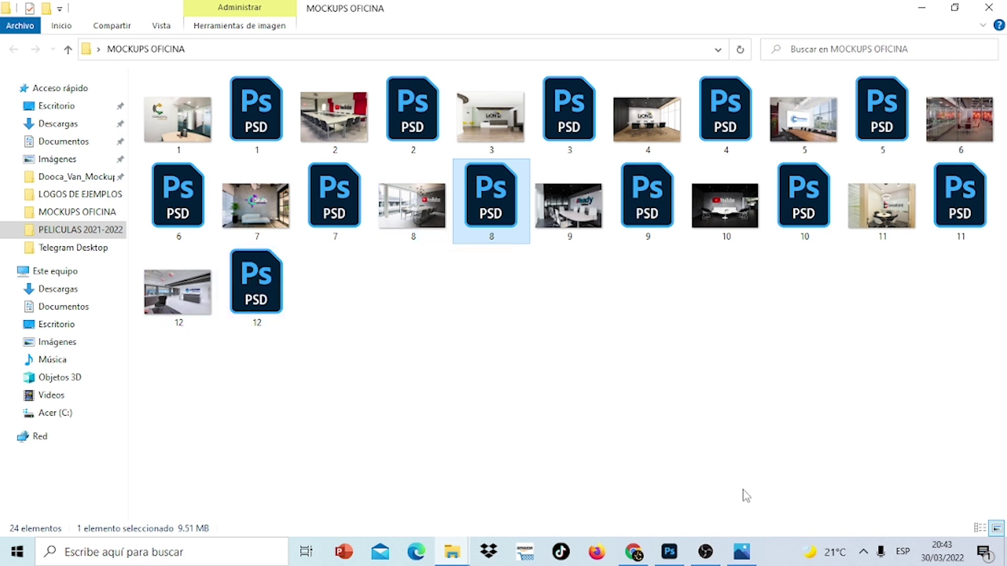
{"action": "left_click", "coordinate": [646, 549]}
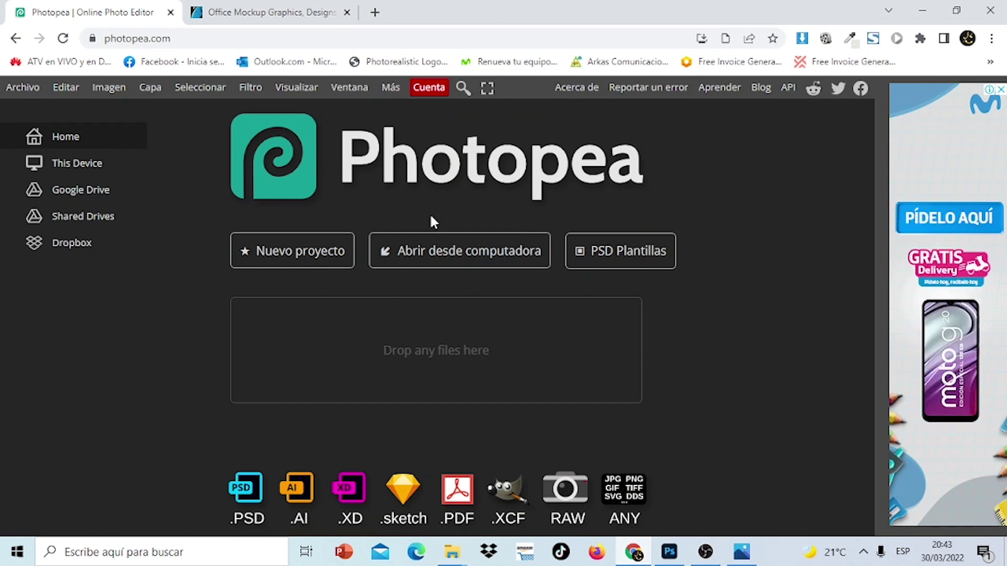
{"action": "left_click", "coordinate": [442, 250]}
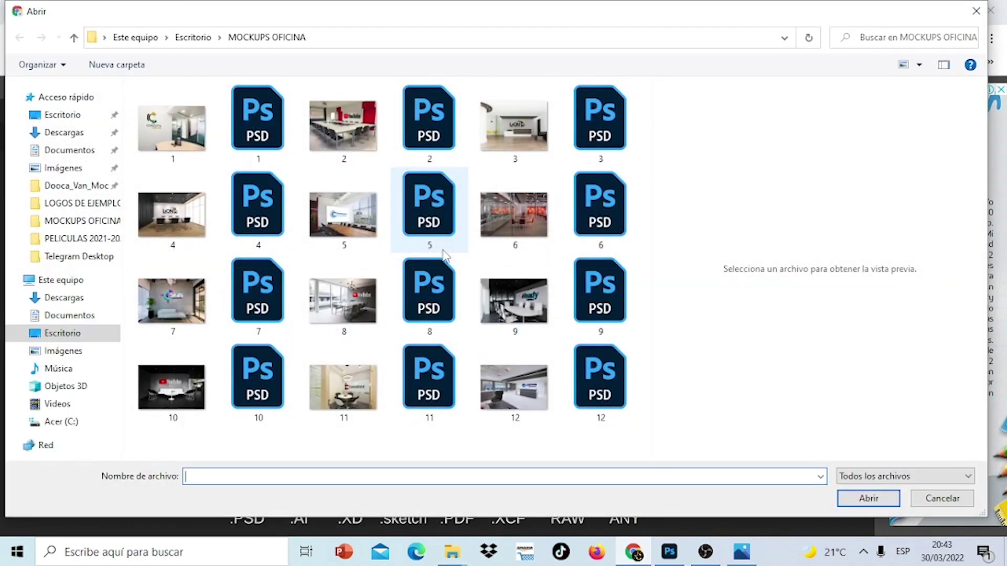
{"action": "left_click", "coordinate": [609, 388]}
{"action": "left_click", "coordinate": [853, 501]}
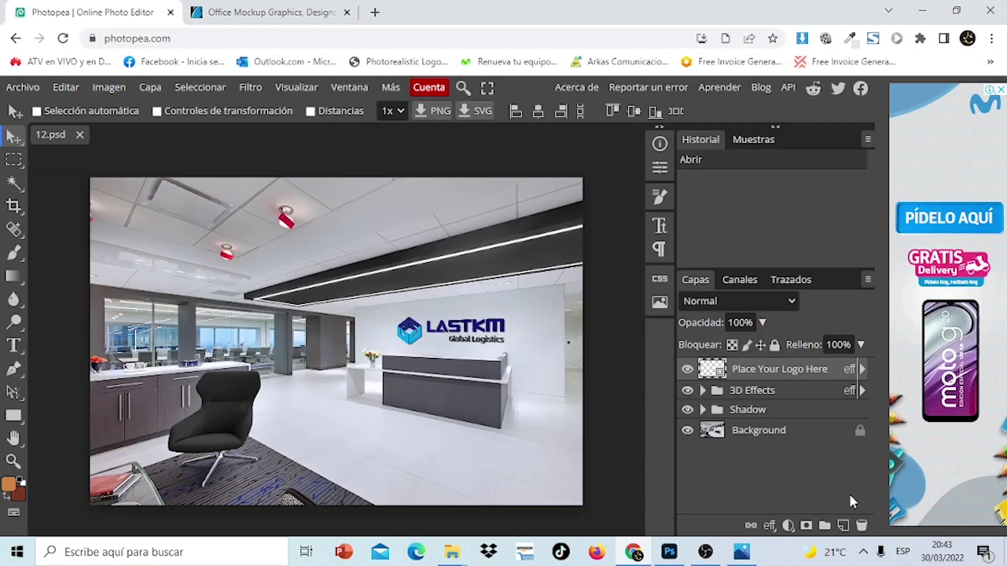
Zoom in on the LASTKM wall logo and open its 'Place Your Logo Here' smart object.
{"action": "left_click", "coordinate": [13, 462]}
{"action": "left_click", "coordinate": [436, 329]}
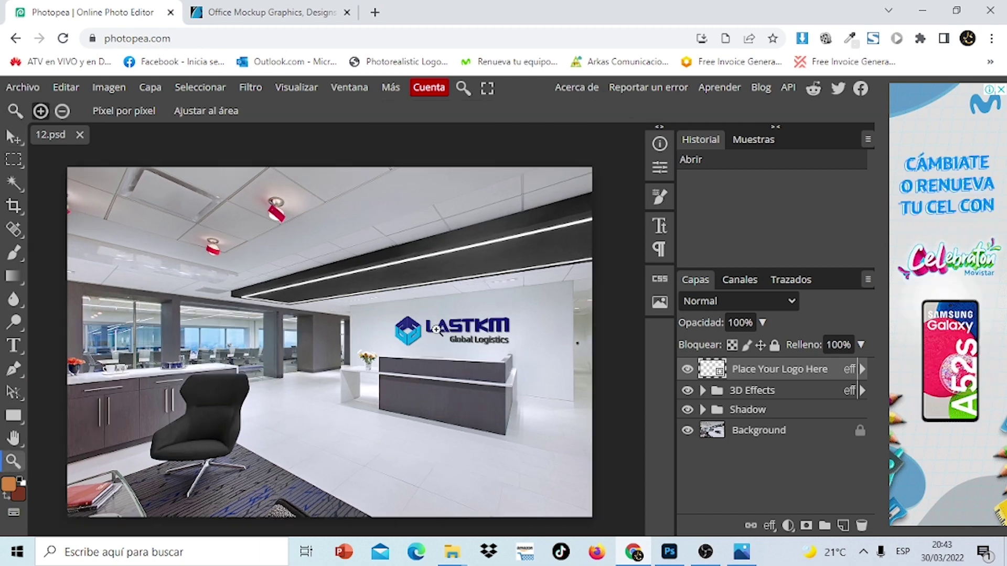
{"action": "left_click", "coordinate": [436, 336]}
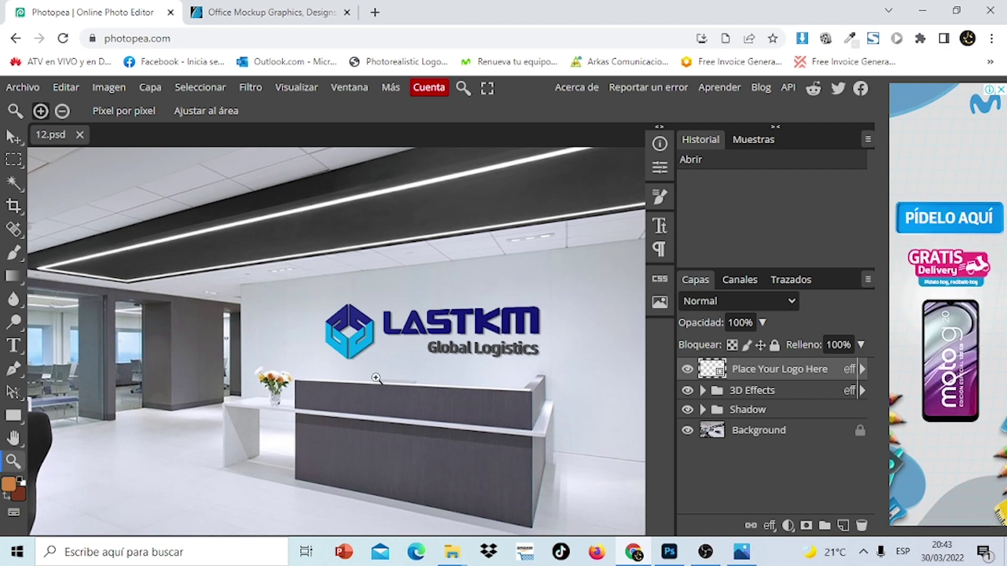
{"action": "double_click", "coordinate": [711, 374]}
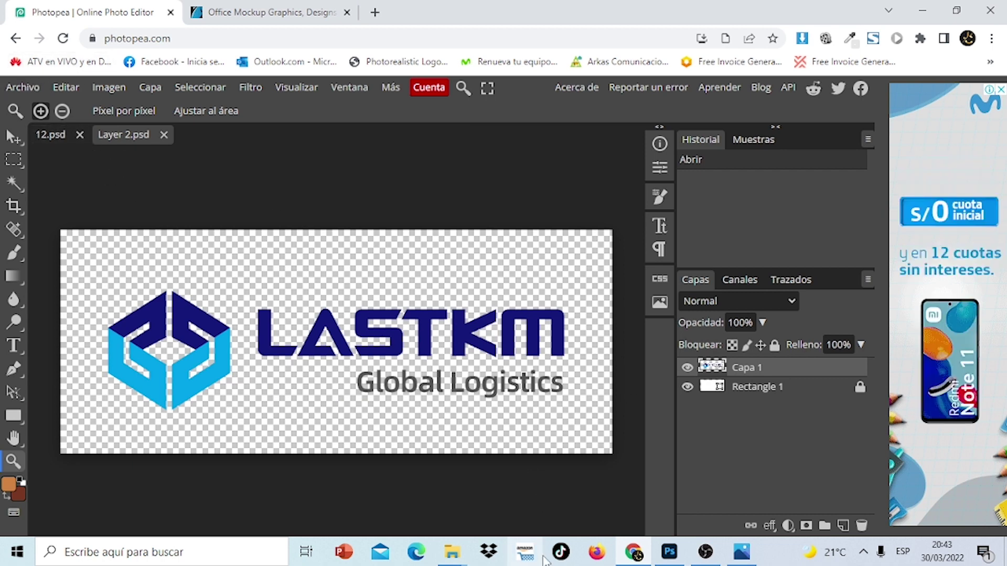
{"action": "left_click", "coordinate": [38, 90]}
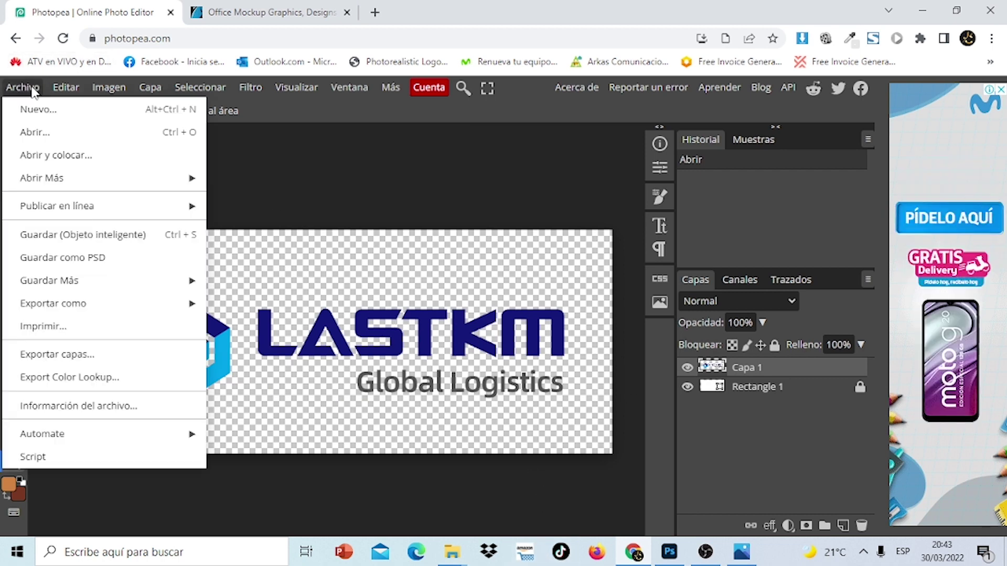
Open YouTube logo file 6 from the Desktop's LOGOS DE EJEMPLOS folder.
{"action": "left_click", "coordinate": [51, 137]}
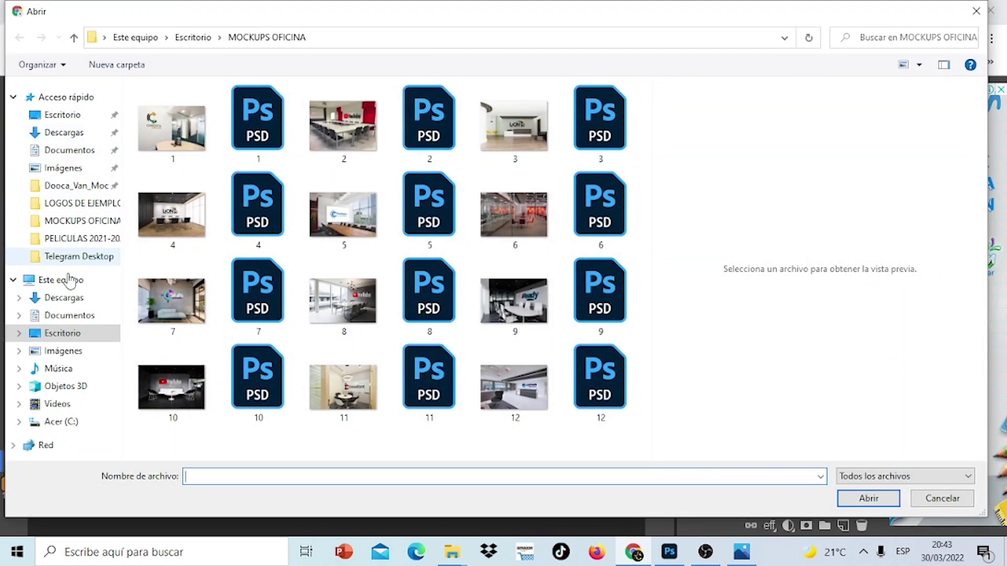
{"action": "left_click", "coordinate": [73, 333]}
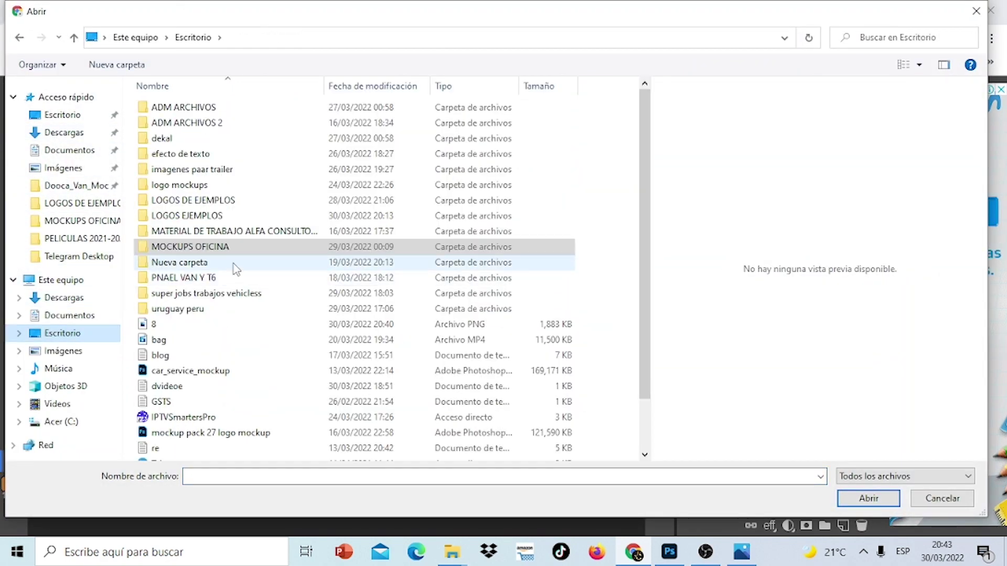
{"action": "left_click", "coordinate": [223, 203]}
{"action": "double_click", "coordinate": [222, 205]}
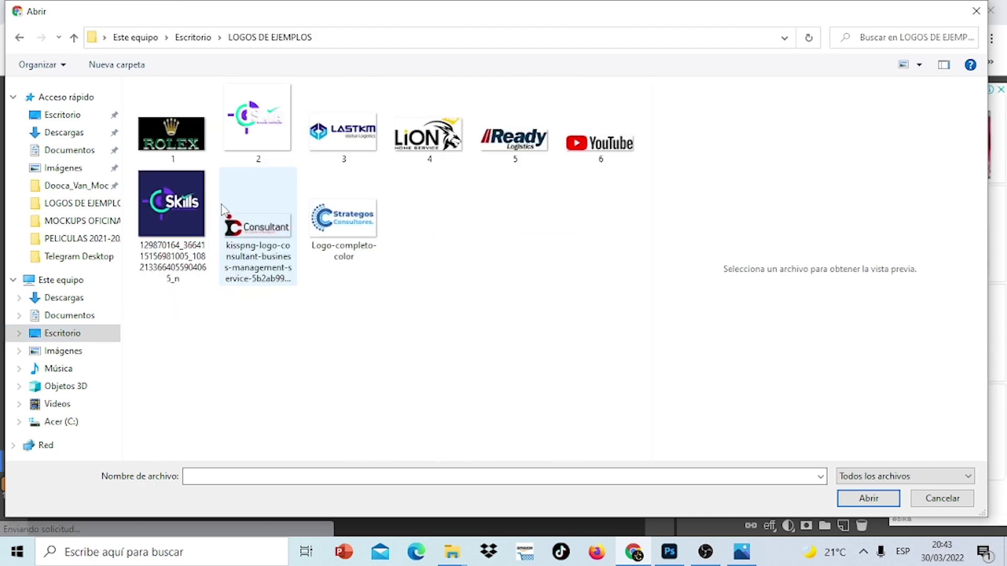
{"action": "left_click", "coordinate": [586, 150]}
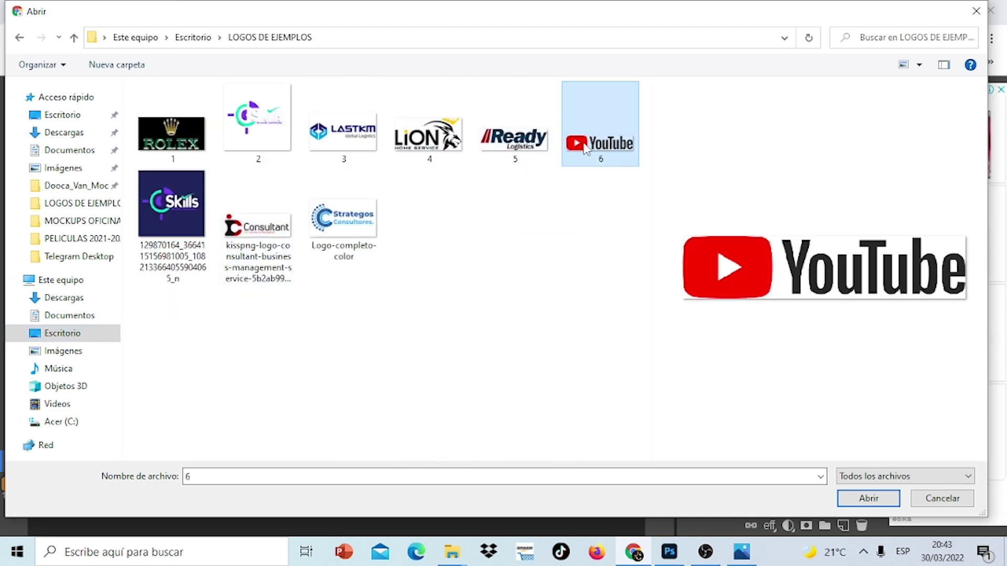
{"action": "left_click", "coordinate": [863, 498]}
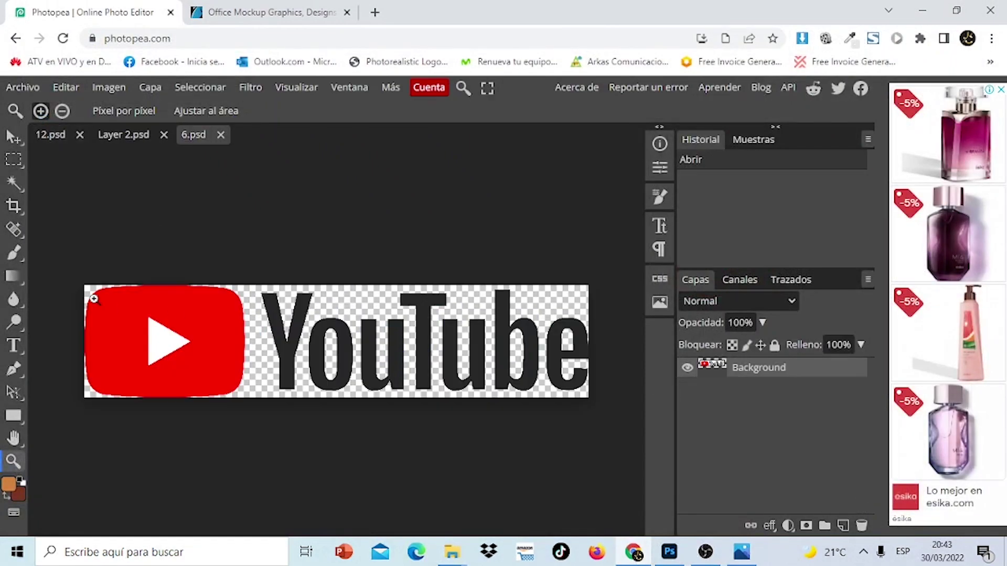
Select the entire YouTube logo image and copy it.
{"action": "right_click", "coordinate": [14, 160]}
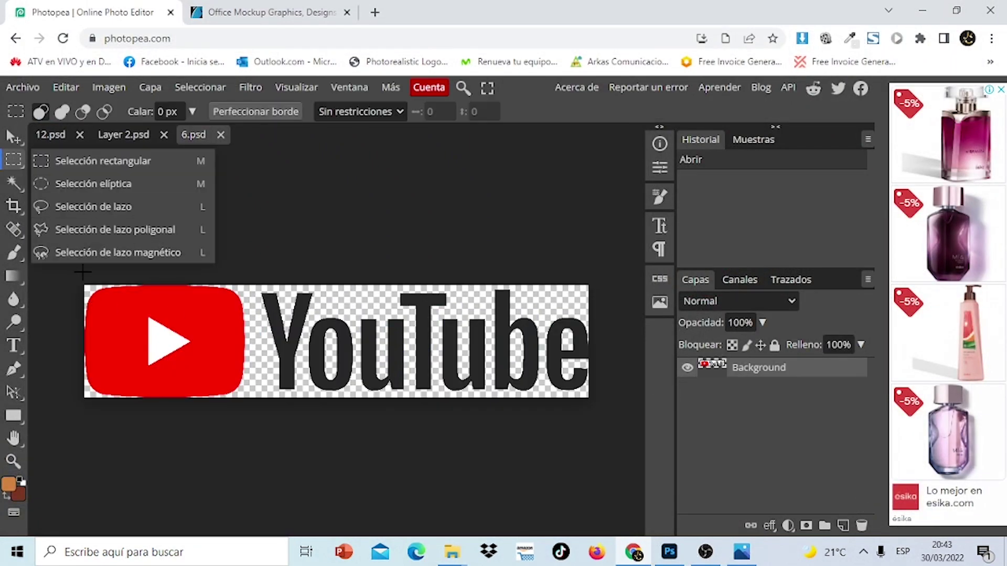
{"action": "left_click_drag", "start_coordinate": [79, 274], "coordinate": [712, 410]}
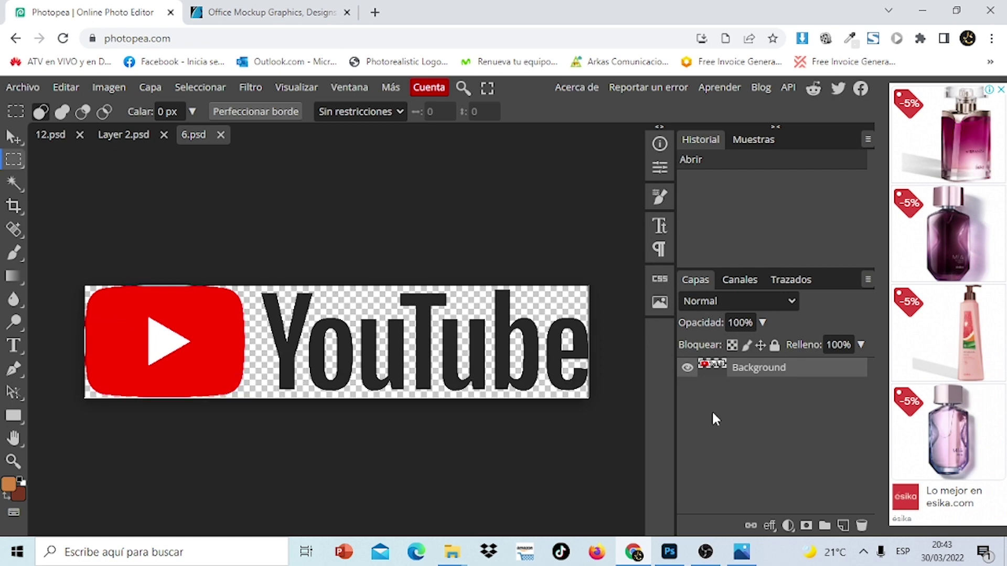
{"action": "left_click", "coordinate": [67, 87]}
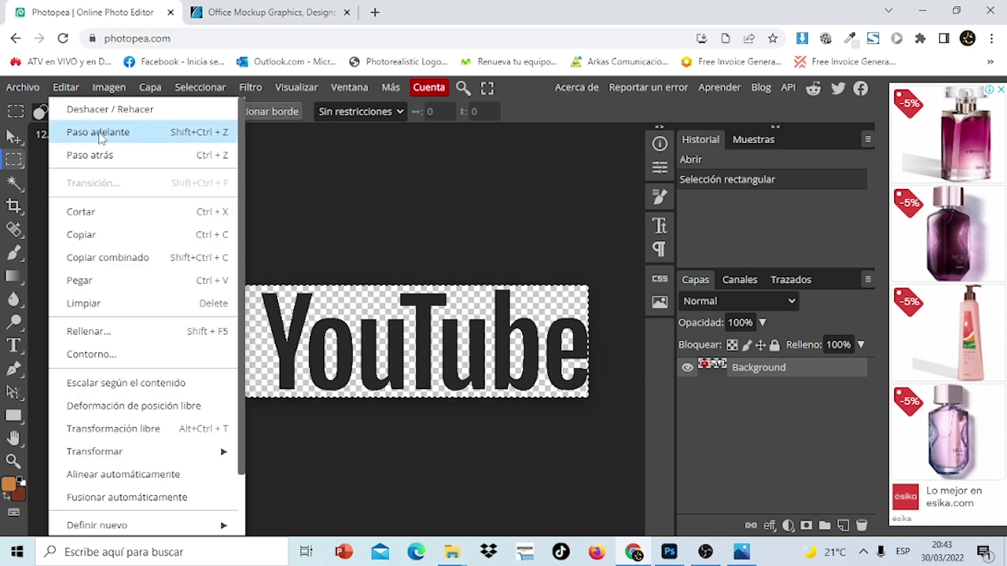
{"action": "left_click", "coordinate": [107, 240]}
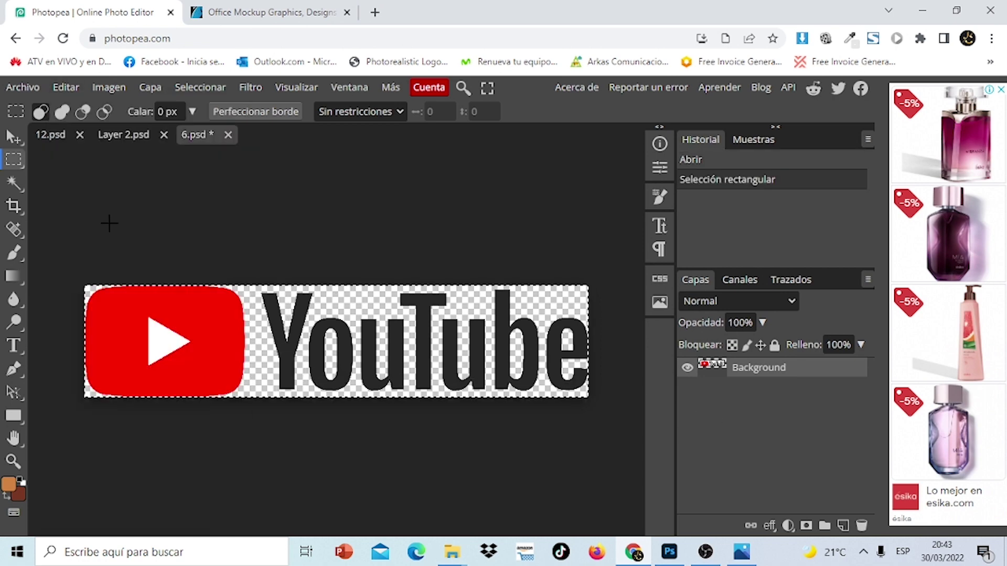
Paste the YouTube logo into Layer 2.psd as new layer Capa 2, ready for free transform.
{"action": "left_click", "coordinate": [115, 135]}
{"action": "left_click", "coordinate": [67, 87]}
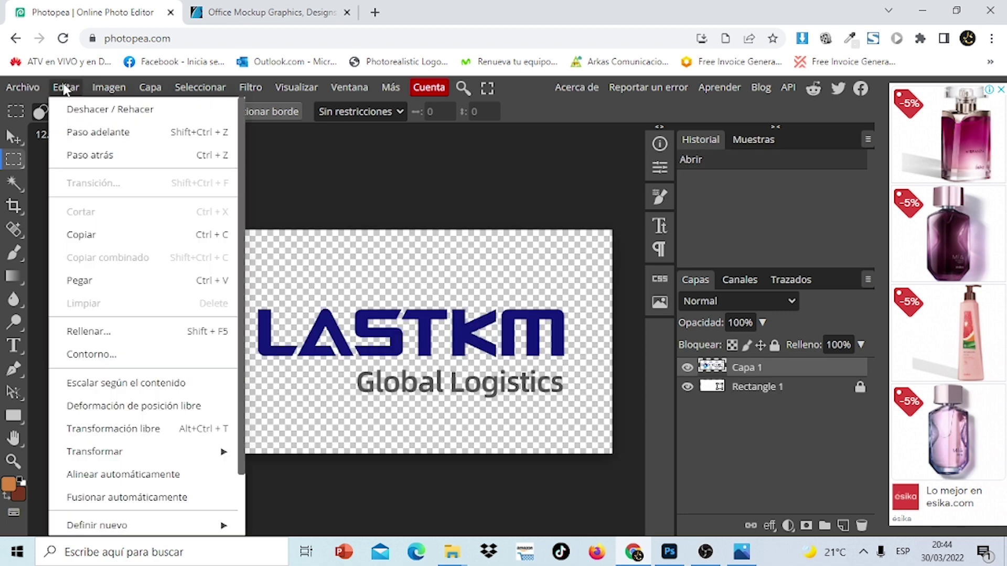
{"action": "left_click", "coordinate": [140, 291]}
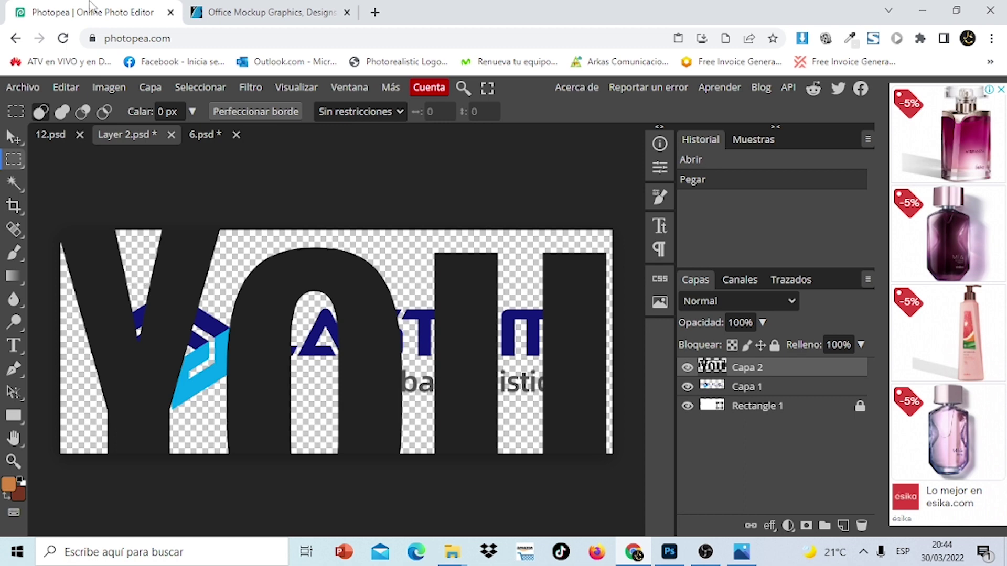
{"action": "left_click", "coordinate": [73, 86]}
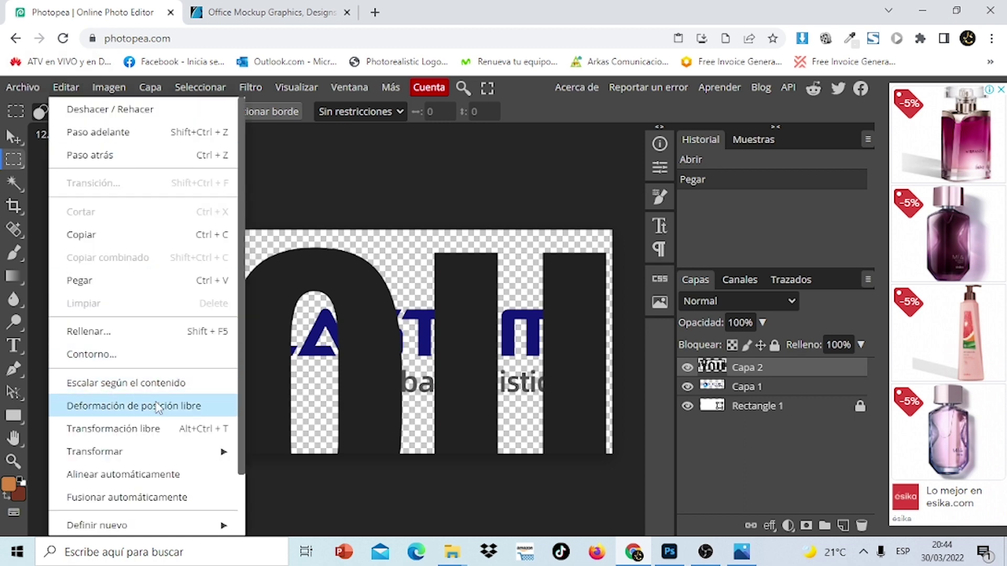
{"action": "left_click", "coordinate": [151, 430]}
Shrink the pasted YouTube logo and shift it left over the LASTKM logo.
{"action": "mouse_move", "coordinate": [176, 246]}
{"action": "left_mouse_down"}
{"action": "mouse_move", "coordinate": [167, 291]}
{"action": "mouse_move", "coordinate": [440, 317]}
{"action": "mouse_move", "coordinate": [353, 332]}
{"action": "left_mouse_up"}
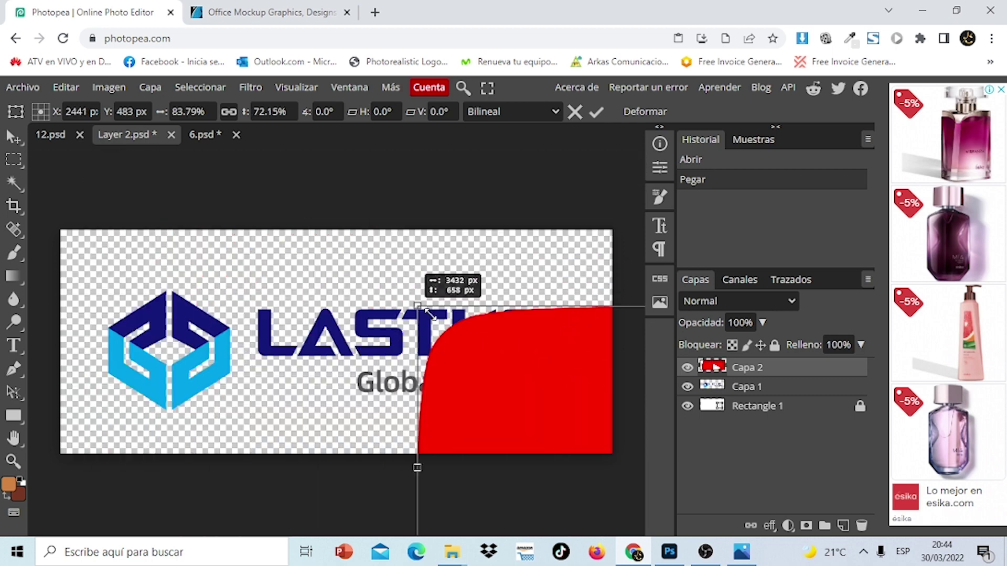
{"action": "left_click_drag", "start_coordinate": [90, 182], "coordinate": [472, 351]}
{"action": "left_click_drag", "start_coordinate": [589, 420], "coordinate": [217, 259]}
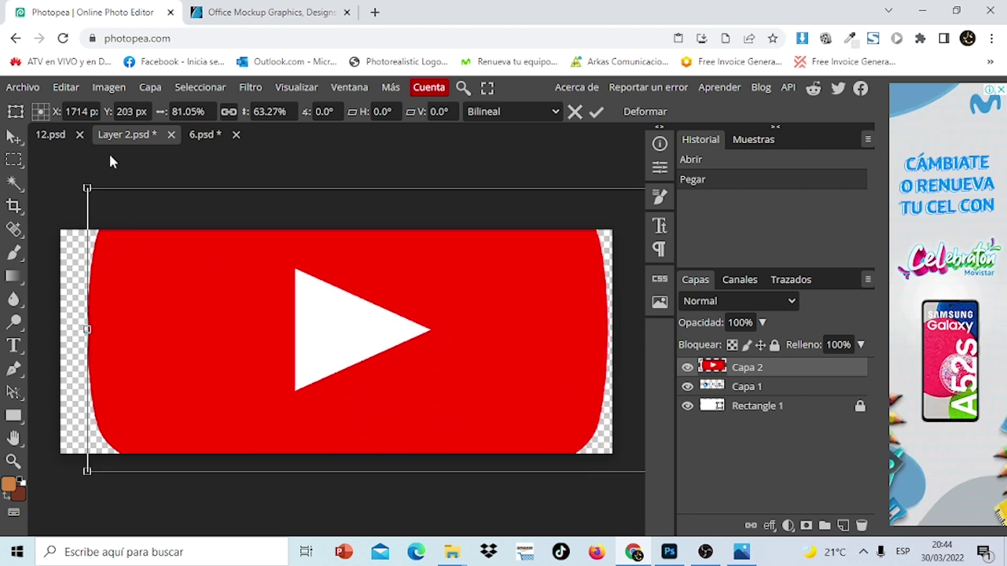
{"action": "left_click_drag", "start_coordinate": [91, 173], "coordinate": [465, 250]}
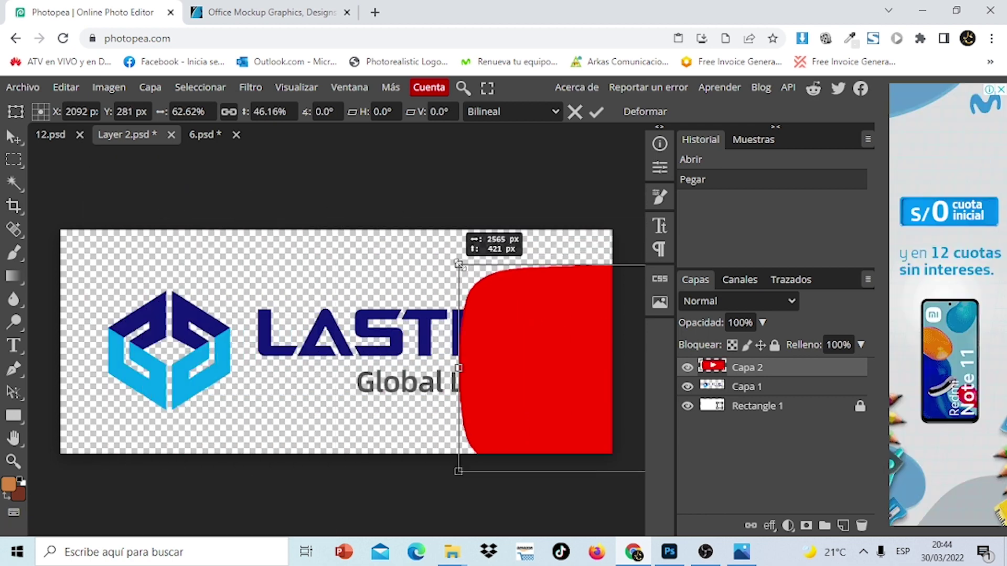
{"action": "left_click_drag", "start_coordinate": [546, 332], "coordinate": [214, 294]}
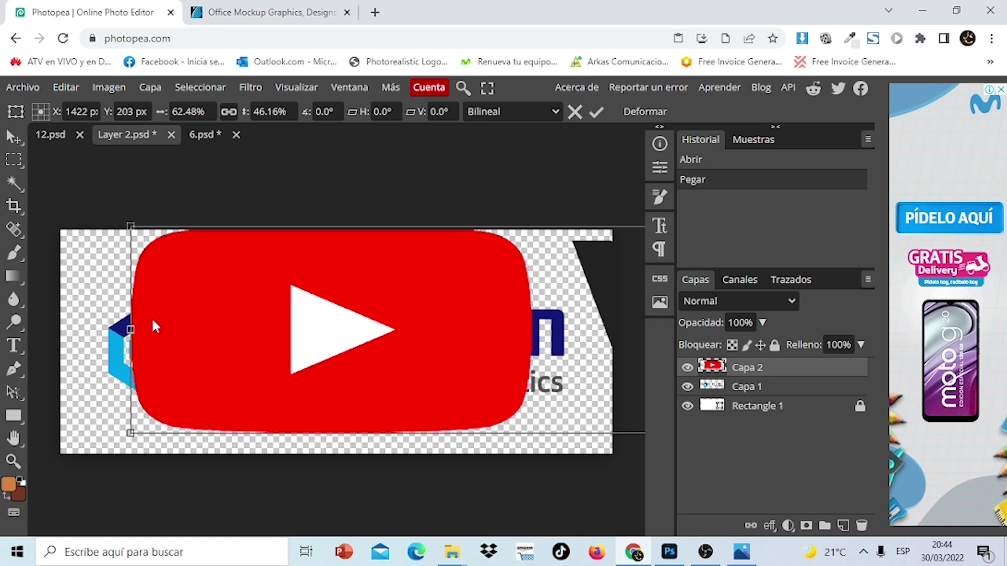
{"action": "mouse_move", "coordinate": [126, 329]}
{"action": "left_mouse_down"}
{"action": "mouse_move", "coordinate": [450, 299]}
{"action": "mouse_move", "coordinate": [527, 315]}
{"action": "left_mouse_up"}
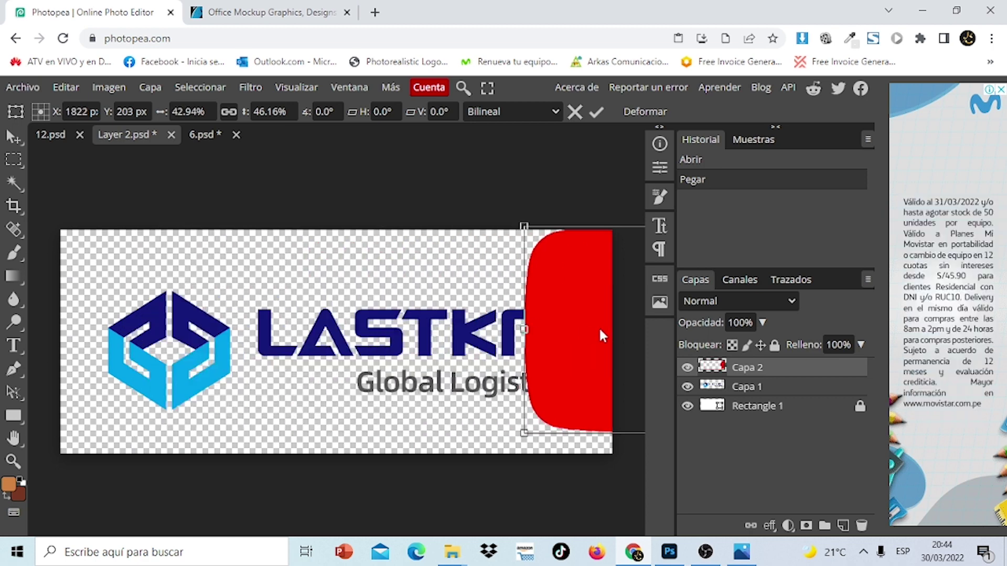
{"action": "mouse_move", "coordinate": [601, 333]}
{"action": "left_mouse_down"}
{"action": "mouse_move", "coordinate": [120, 370]}
{"action": "mouse_move", "coordinate": [148, 324]}
{"action": "left_mouse_up"}
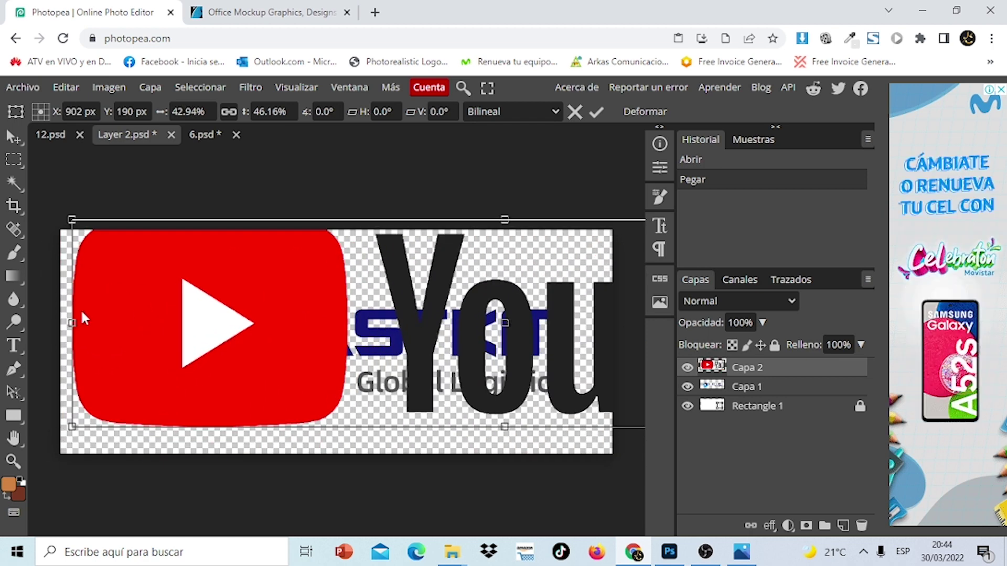
Fine-tune the YouTube logo's final size and centred position, then apply the transform.
{"action": "left_click_drag", "start_coordinate": [69, 317], "coordinate": [198, 245]}
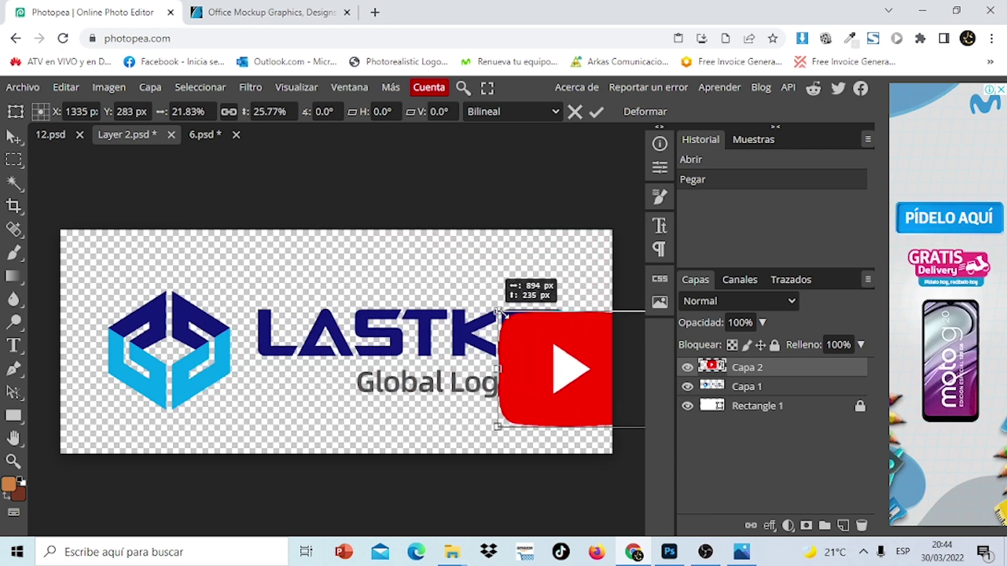
{"action": "left_click_drag", "start_coordinate": [198, 220], "coordinate": [506, 314]}
{"action": "left_click_drag", "start_coordinate": [560, 375], "coordinate": [165, 354]}
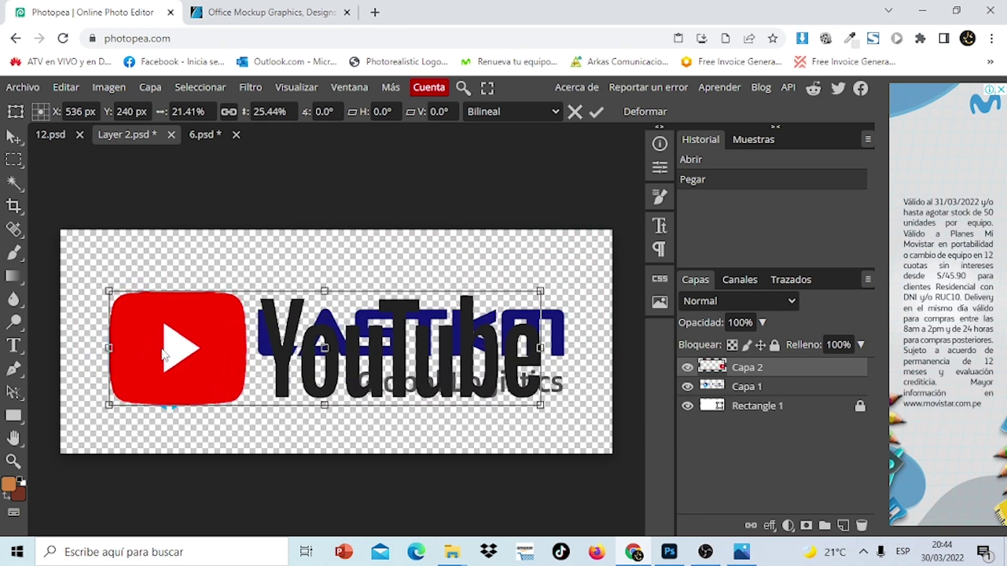
{"action": "left_click_drag", "start_coordinate": [541, 348], "coordinate": [587, 336]}
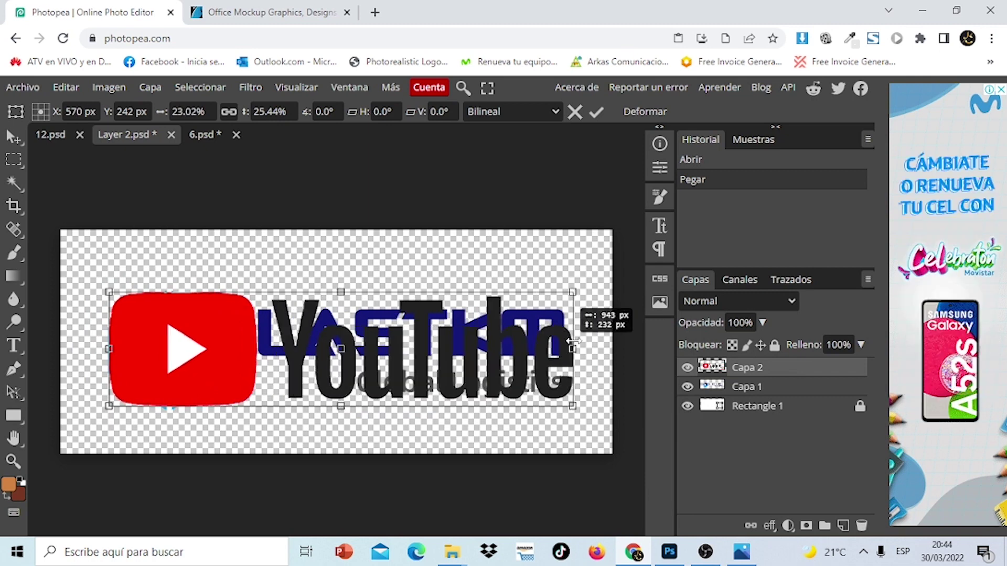
{"action": "left_click_drag", "start_coordinate": [501, 370], "coordinate": [487, 362]}
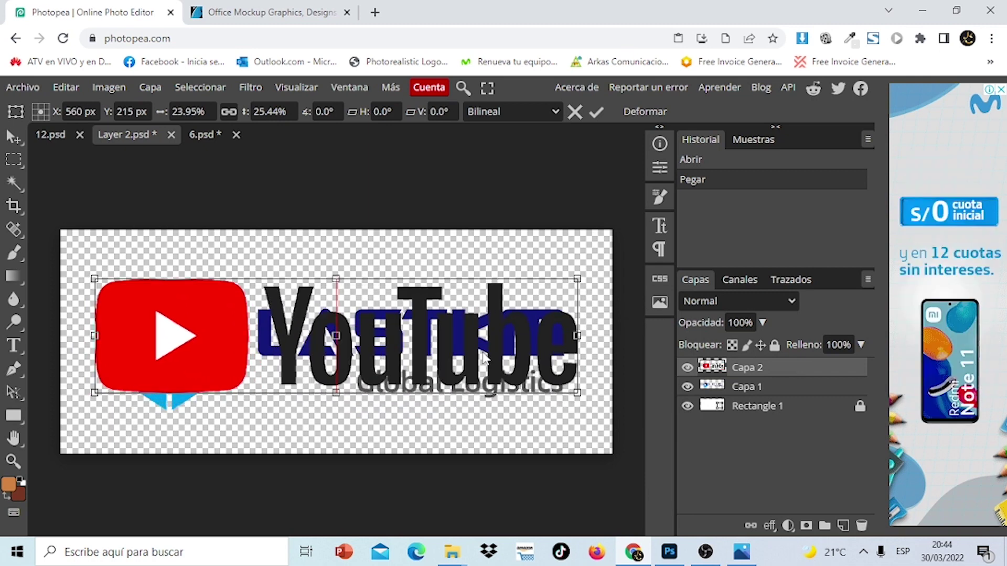
{"action": "key", "text": "Return"}
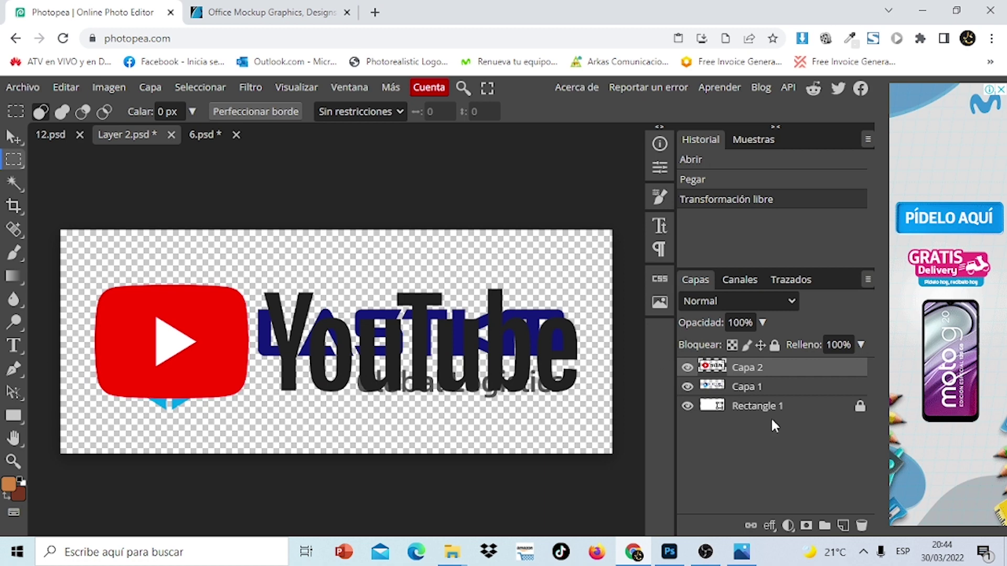
Hide the LASTKM layer Capa 1, save the smart object, and return to 12.psd.
{"action": "left_click", "coordinate": [687, 388]}
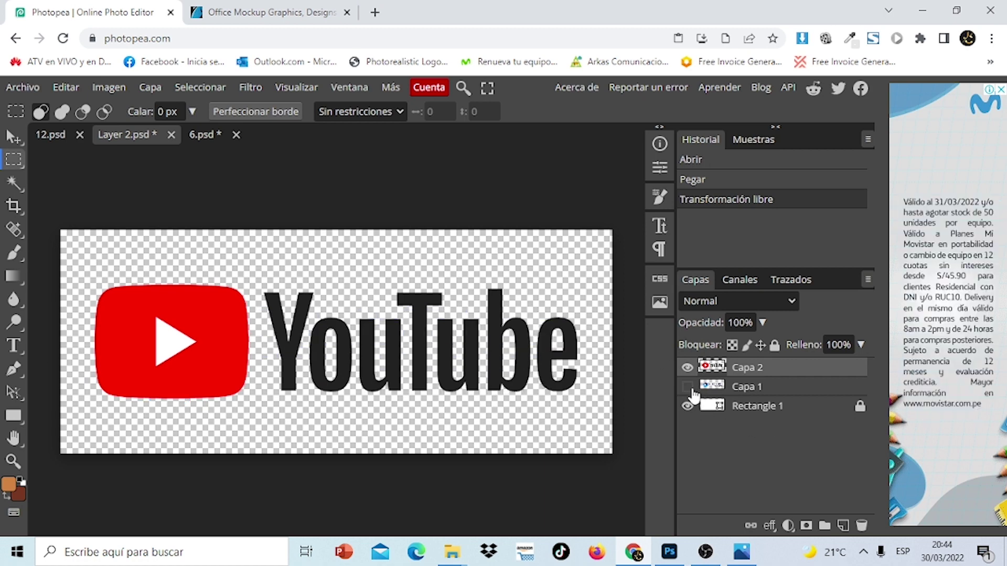
{"action": "left_click", "coordinate": [26, 88]}
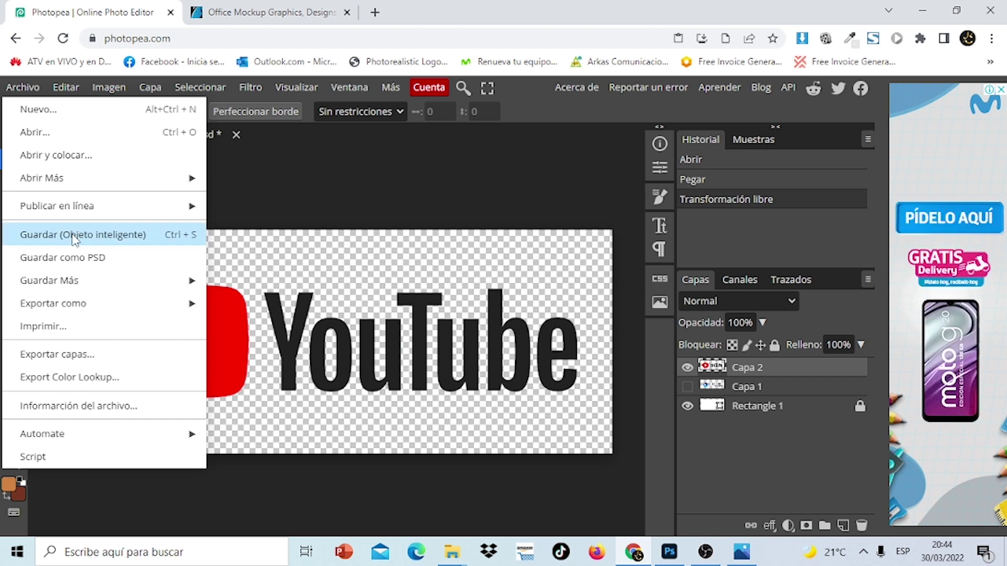
{"action": "left_click", "coordinate": [75, 237]}
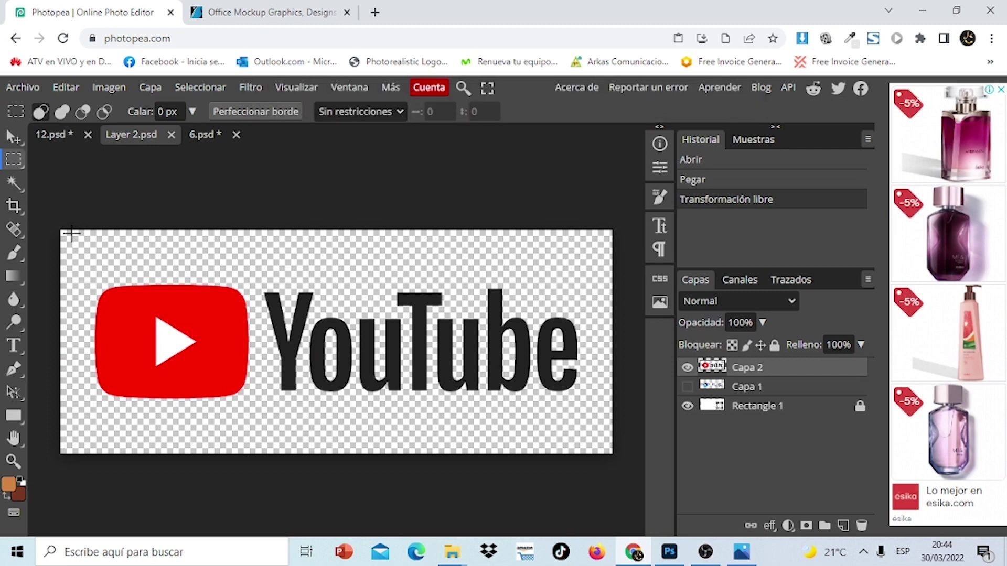
{"action": "left_click", "coordinate": [52, 135]}
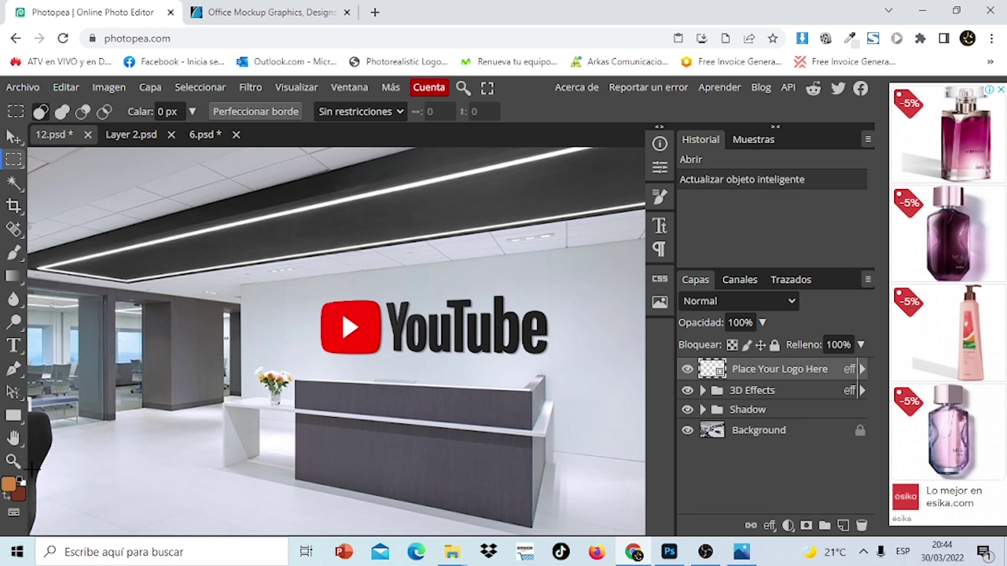
Inspect the YouTube wall logo up close, then export the mockup as 12.png.
{"action": "left_click", "coordinate": [13, 461]}
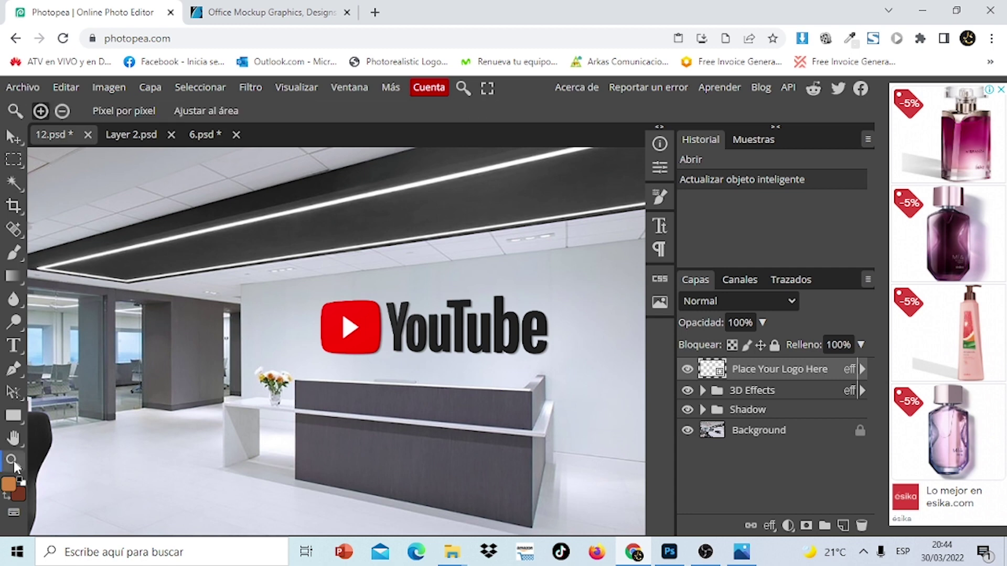
{"action": "left_click", "coordinate": [444, 279]}
{"action": "left_click", "coordinate": [544, 397]}
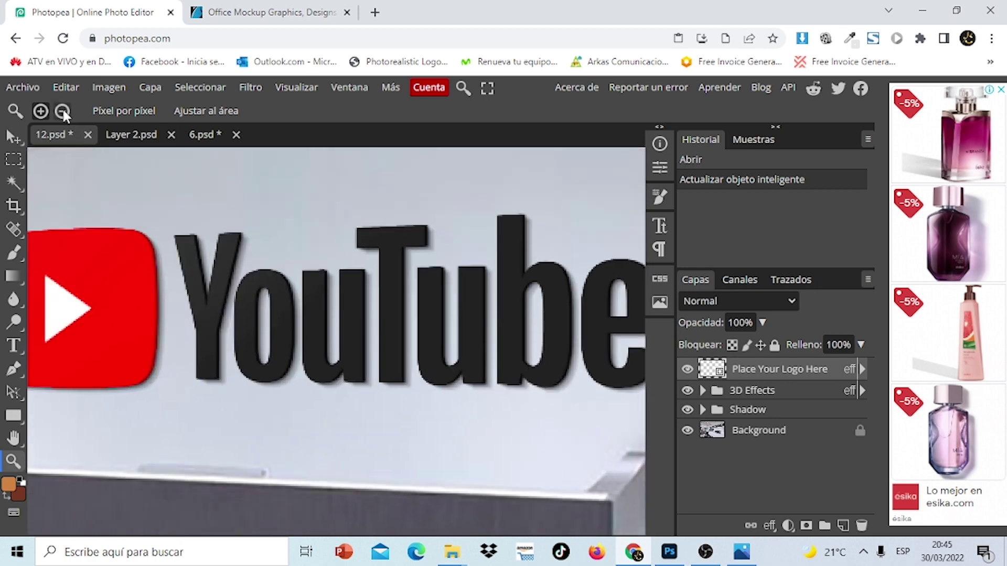
{"action": "left_click", "coordinate": [314, 295], "text": "alt"}
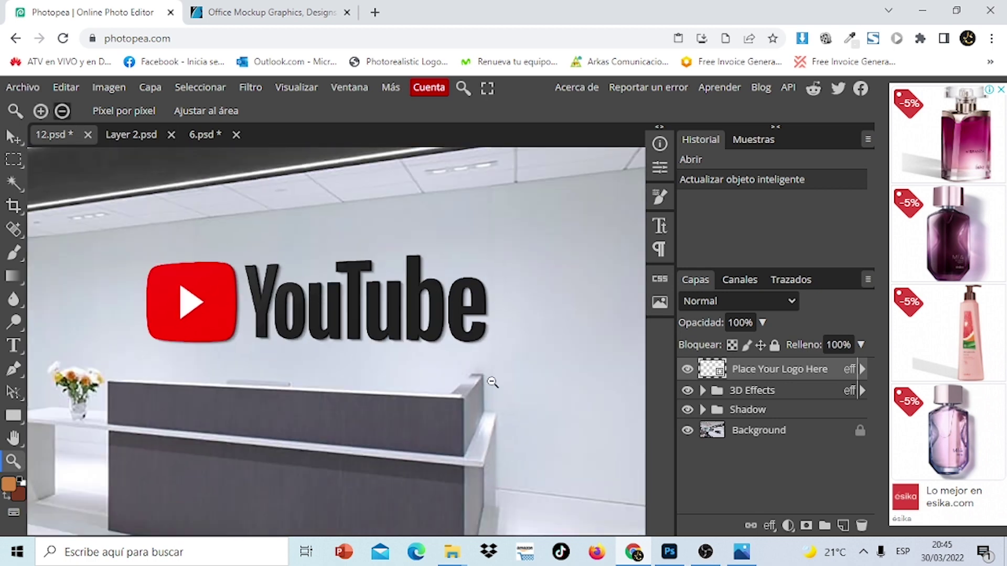
{"action": "left_click", "coordinate": [23, 87]}
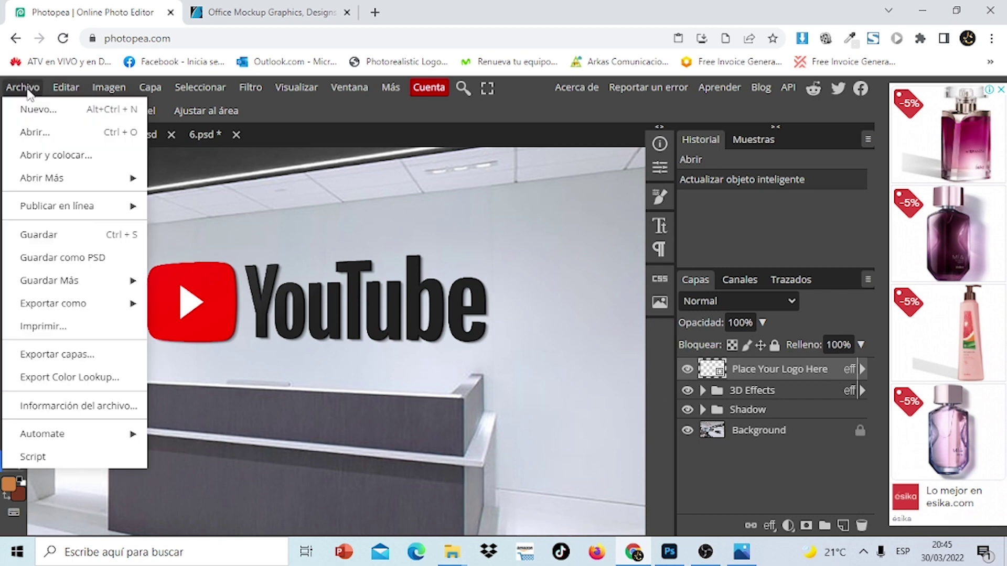
{"action": "mouse_move", "coordinate": [53, 304]}
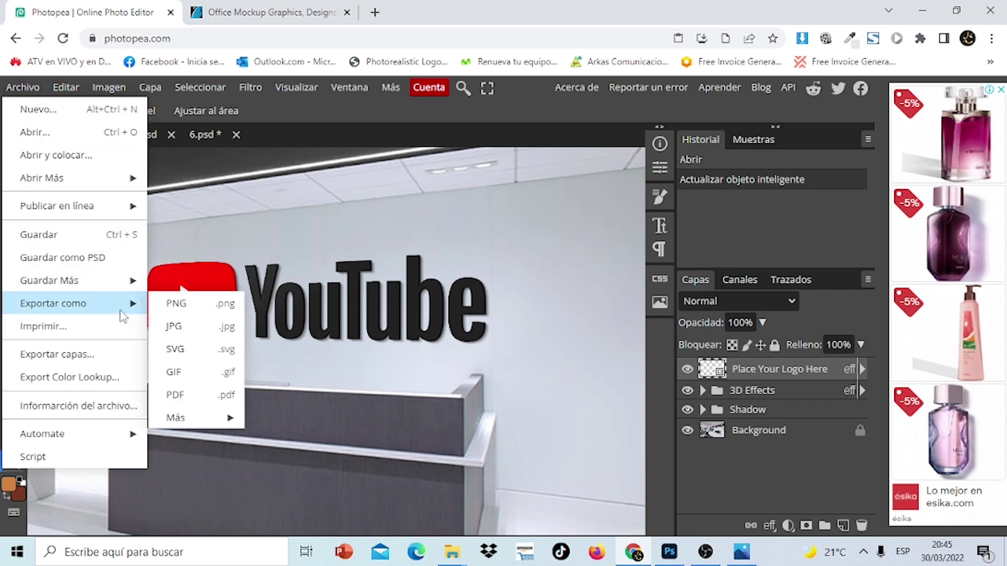
{"action": "left_click", "coordinate": [176, 304]}
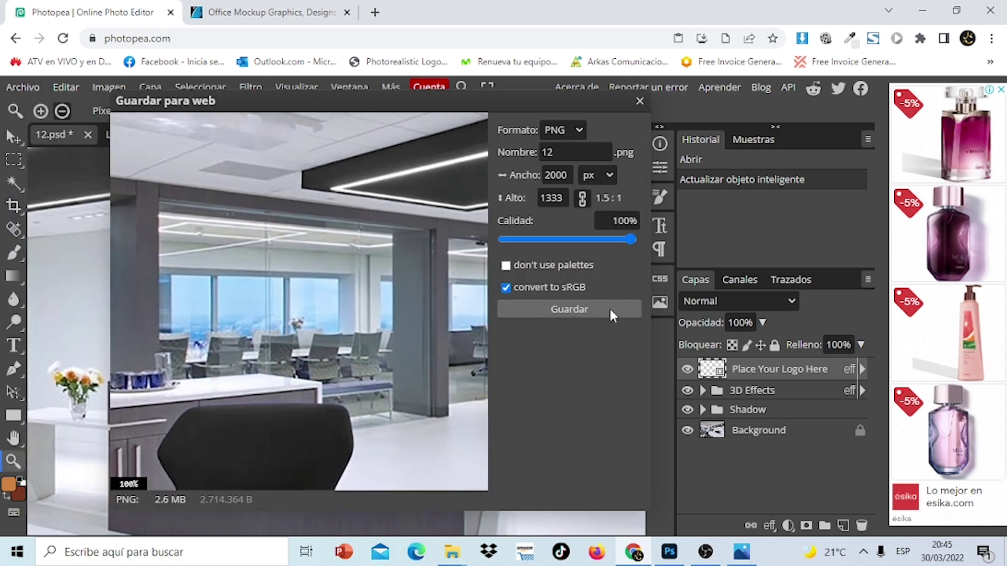
{"action": "left_click", "coordinate": [603, 307]}
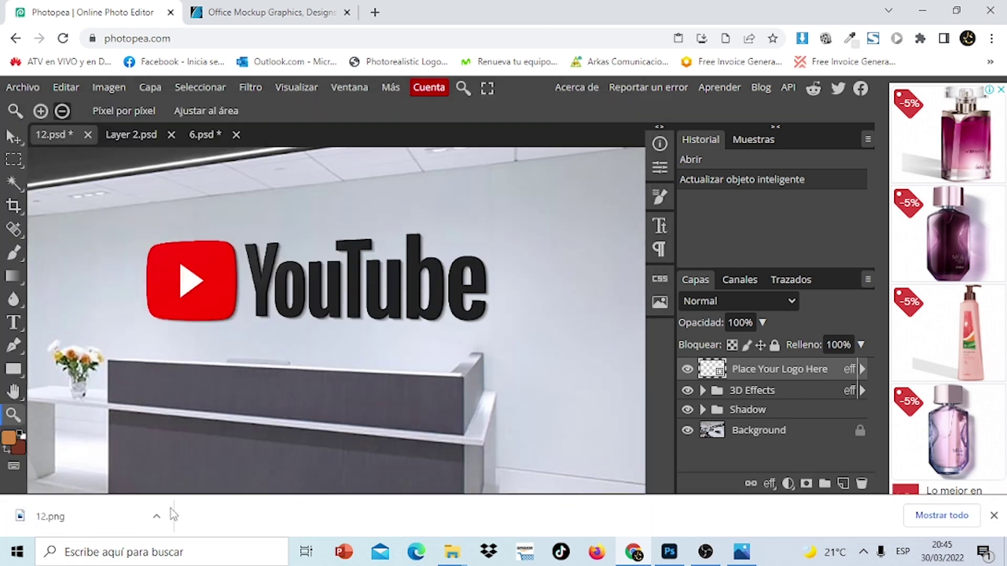
{"action": "left_click", "coordinate": [51, 520]}
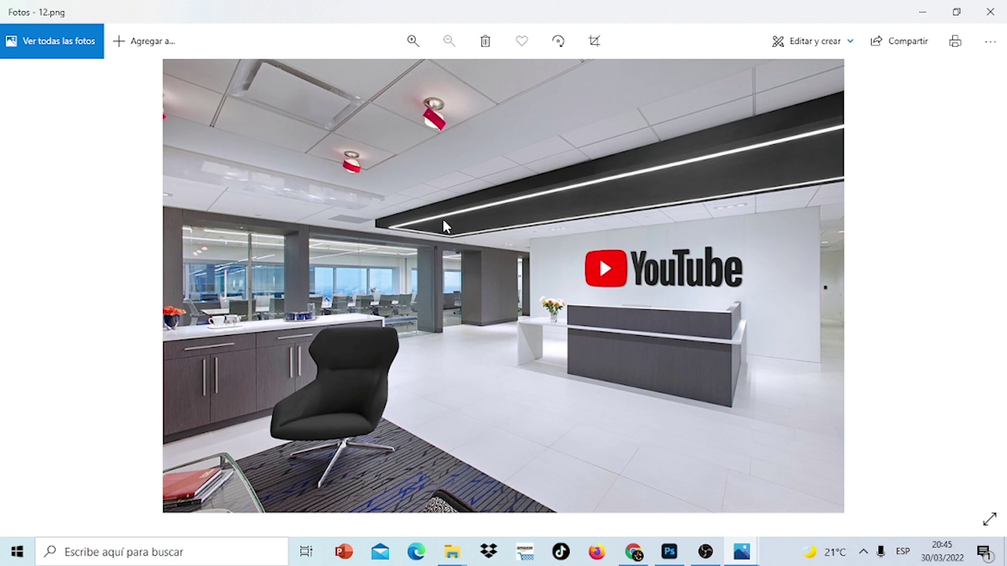
{"action": "left_click", "coordinate": [413, 42]}
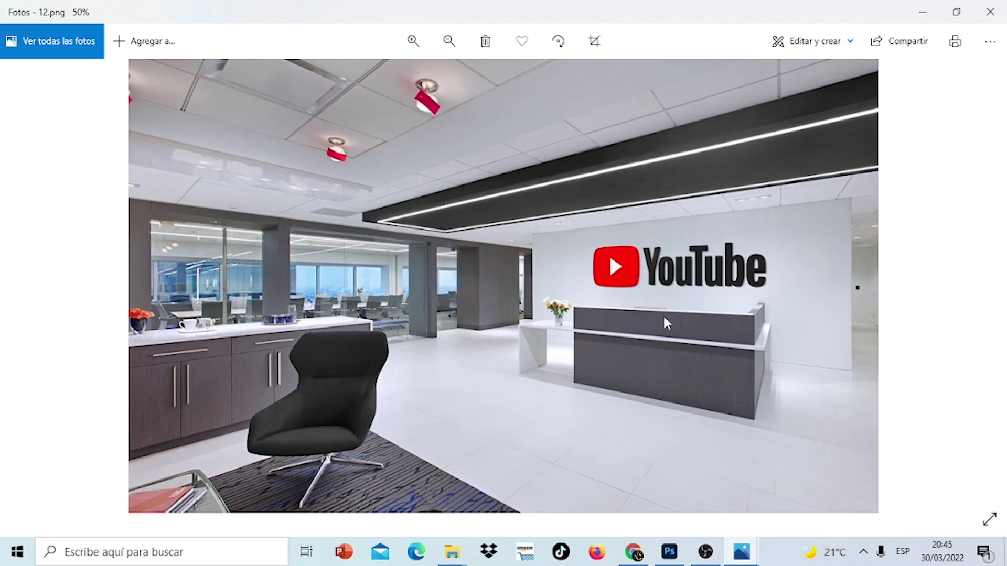
{"action": "scroll", "coordinate": [665, 322], "scroll_direction": "up", "scroll_amount": 3}
{"action": "scroll", "coordinate": [665, 322], "scroll_direction": "up", "scroll_amount": 2}
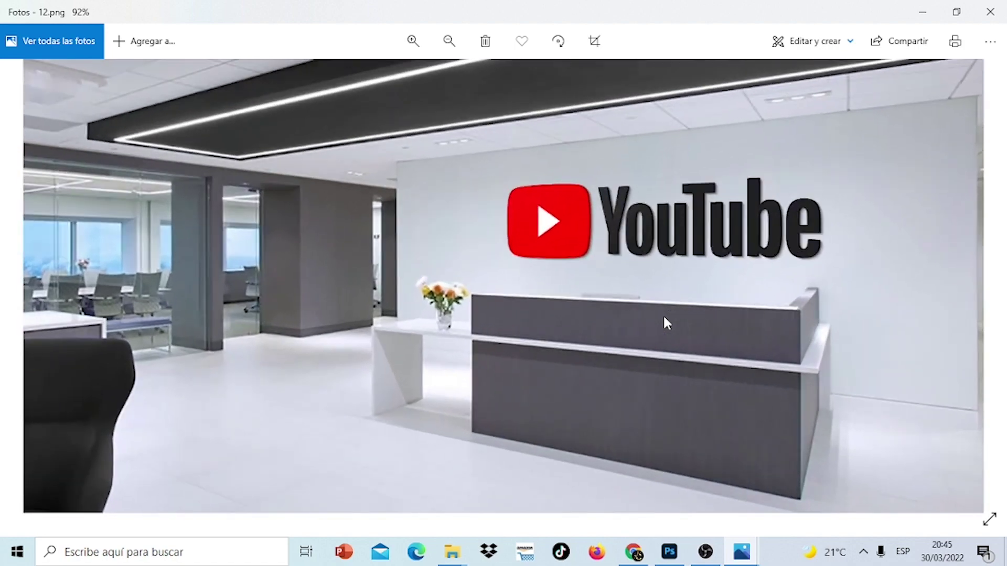
{"action": "scroll", "coordinate": [664, 318], "scroll_direction": "down", "scroll_amount": 5}
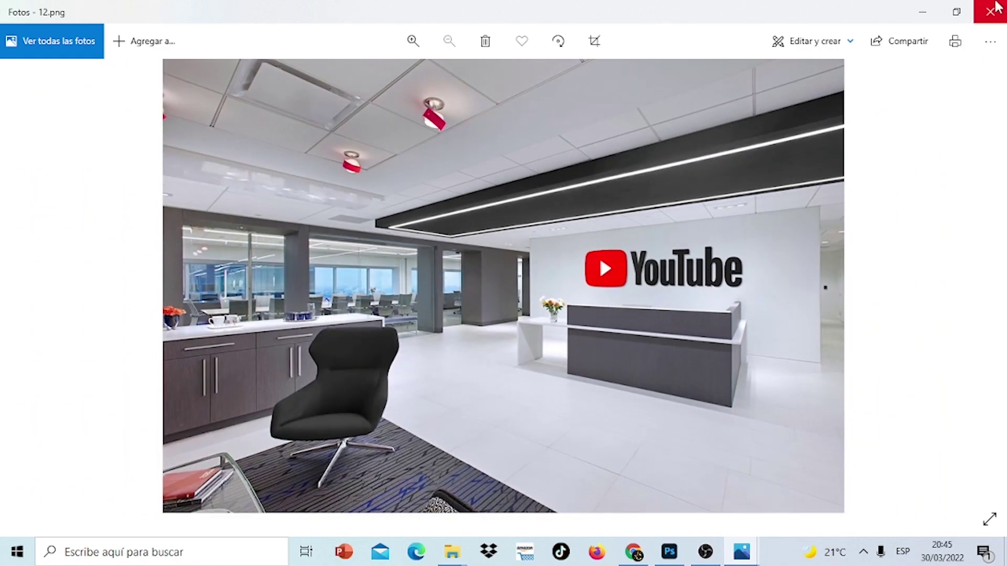
{"action": "left_click", "coordinate": [997, 6]}
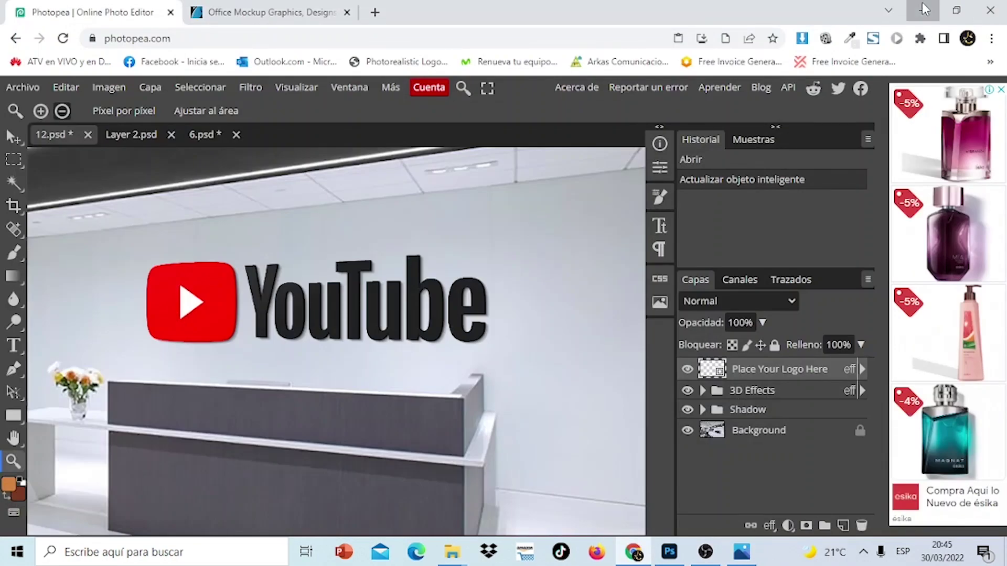
{"action": "left_click", "coordinate": [923, 4]}
Open 1.png in Photos, page through all twelve mockups to 12.png, then close the viewer.
{"action": "left_click", "coordinate": [159, 133]}
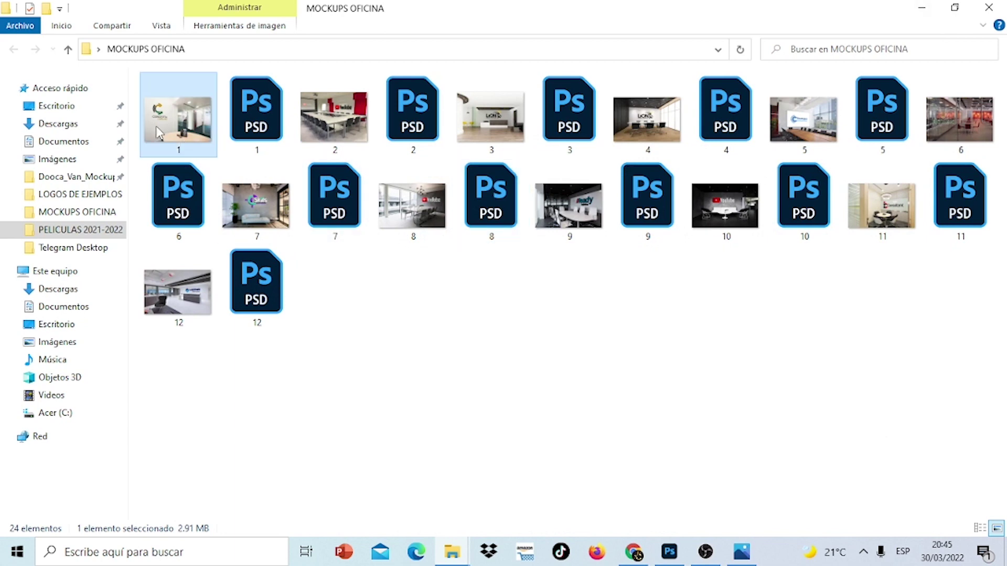
{"action": "double_click", "coordinate": [159, 132]}
{"action": "mouse_move", "coordinate": [993, 228]}
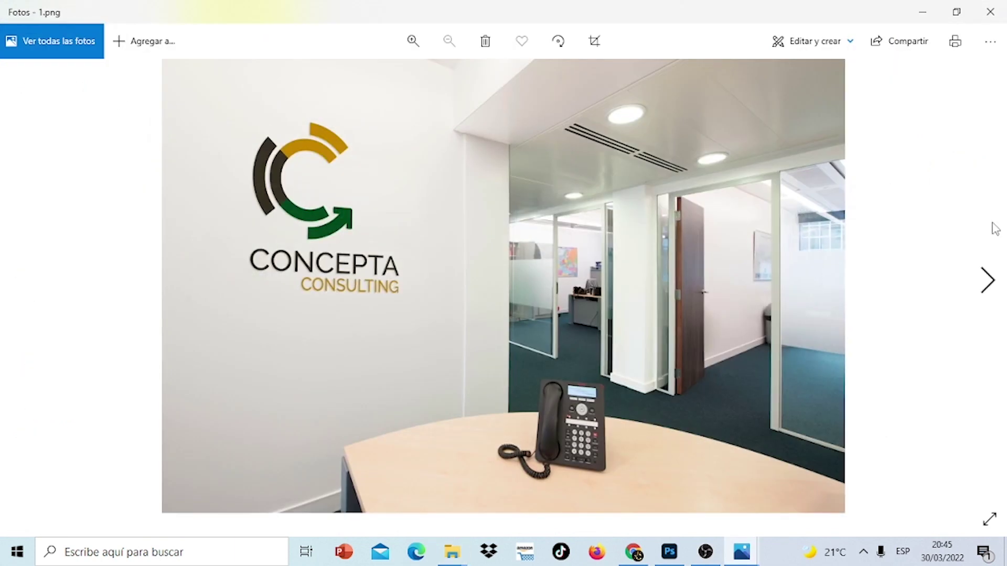
{"action": "left_click", "coordinate": [995, 290]}
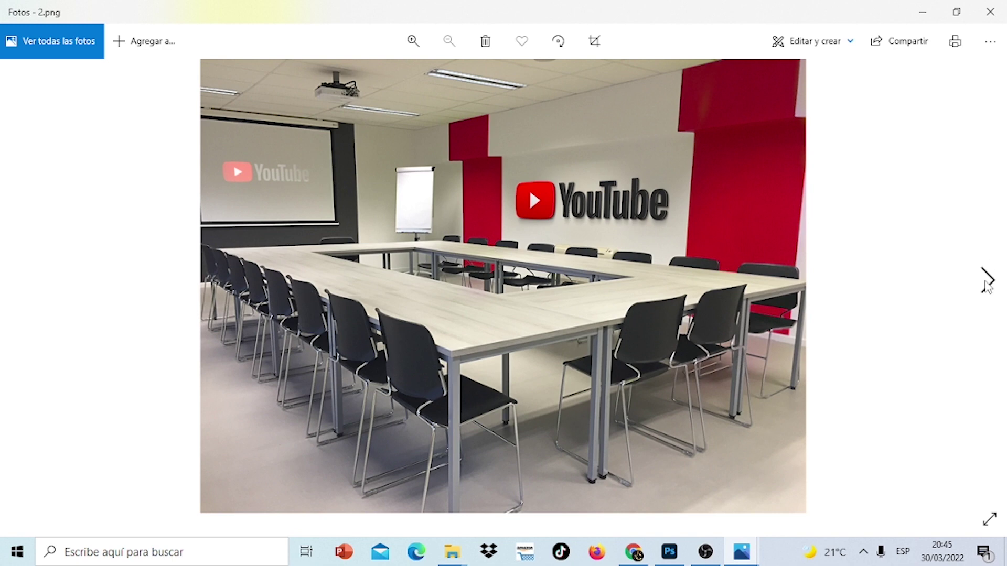
{"action": "left_click", "coordinate": [986, 283]}
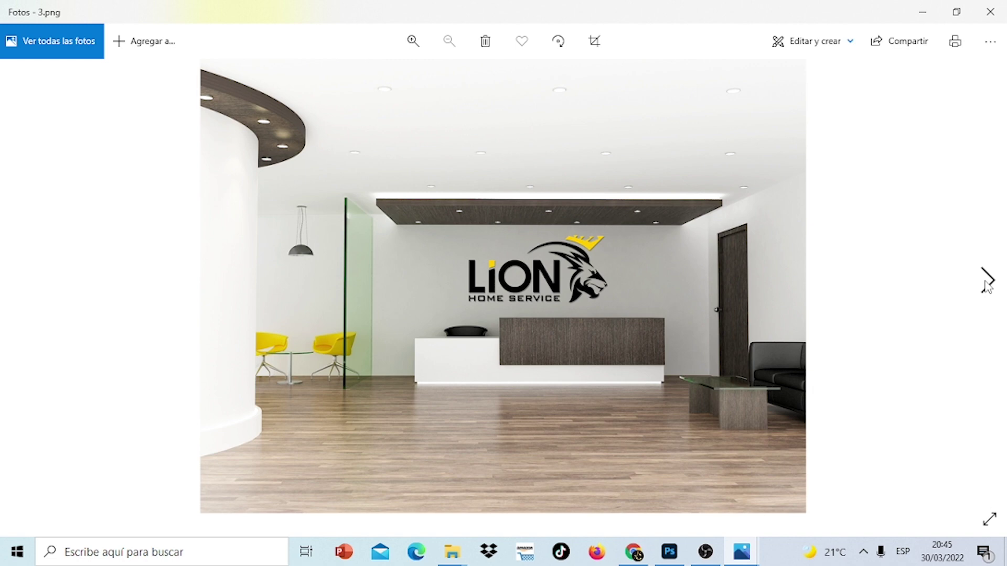
{"action": "left_click", "coordinate": [986, 286]}
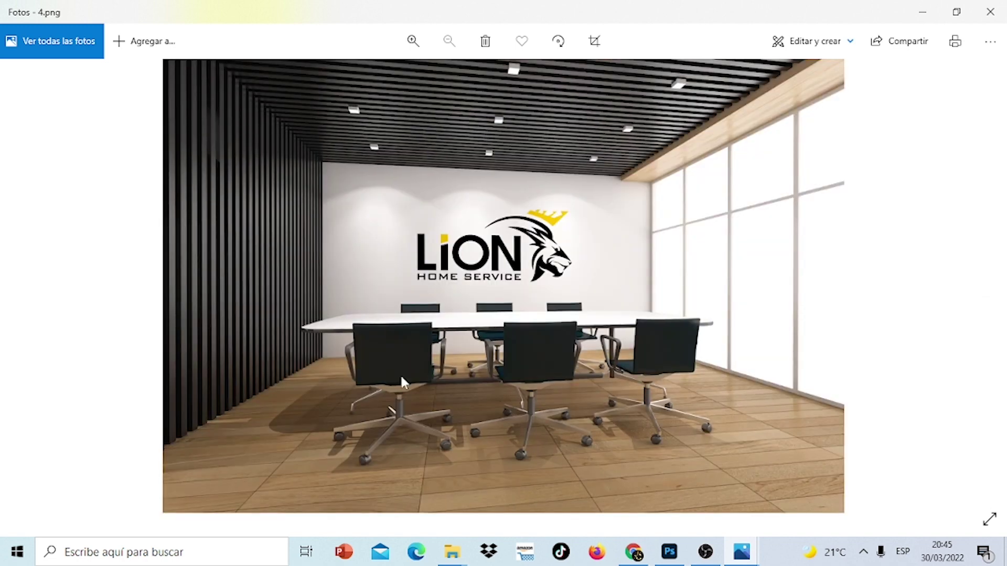
{"action": "left_click", "coordinate": [985, 283]}
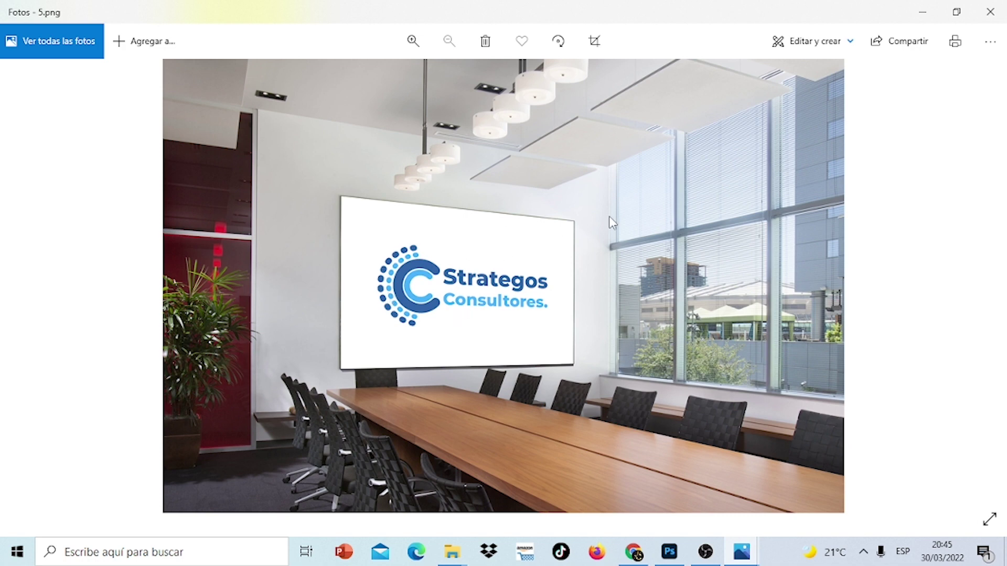
{"action": "left_click", "coordinate": [976, 288]}
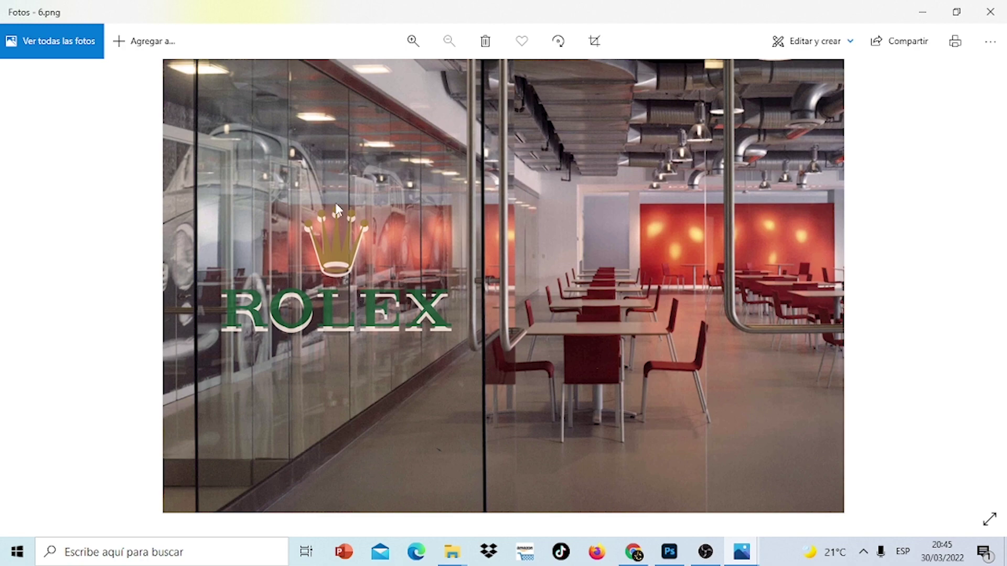
{"action": "mouse_move", "coordinate": [944, 283]}
{"action": "left_click", "coordinate": [990, 280]}
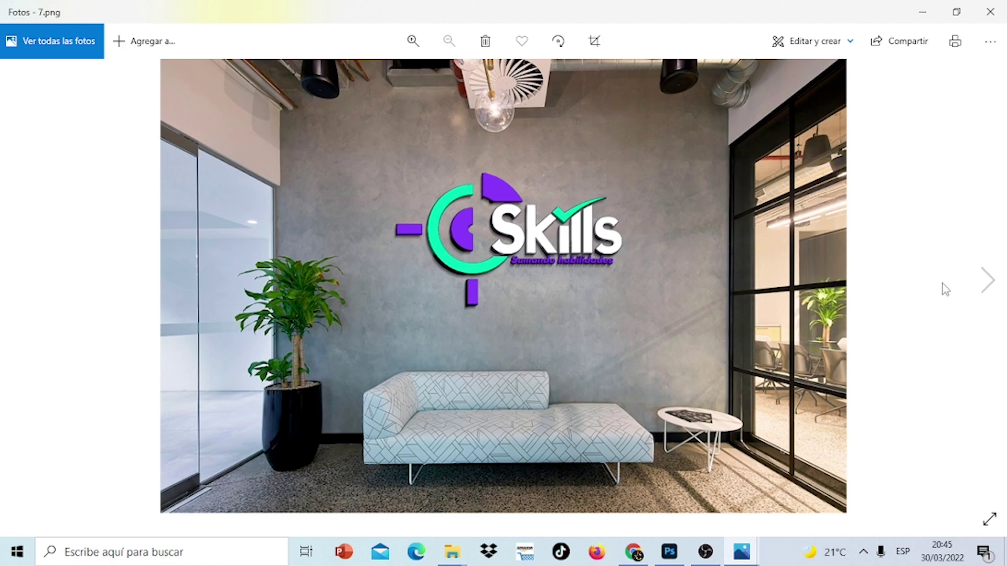
{"action": "left_click", "coordinate": [985, 287]}
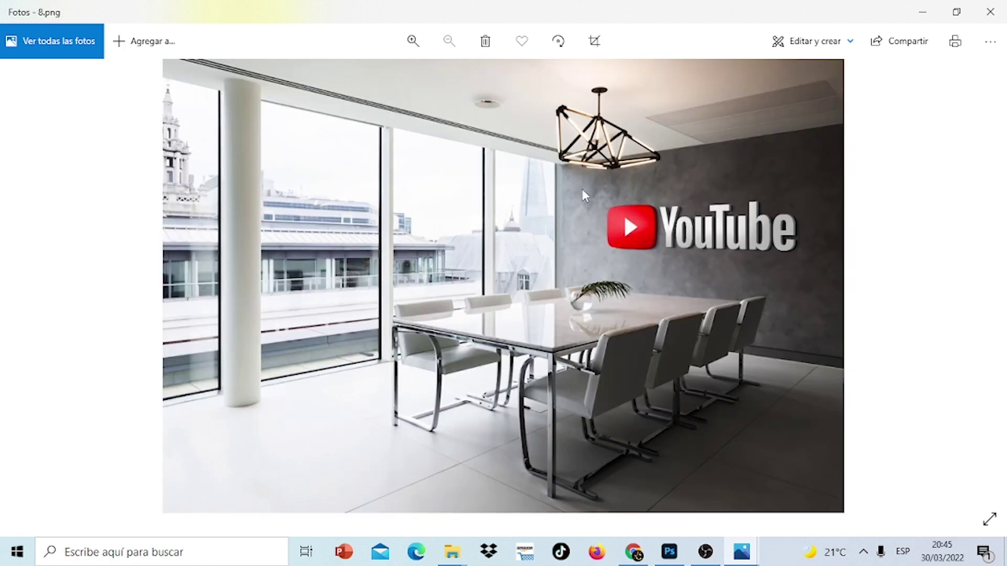
{"action": "left_click", "coordinate": [986, 290]}
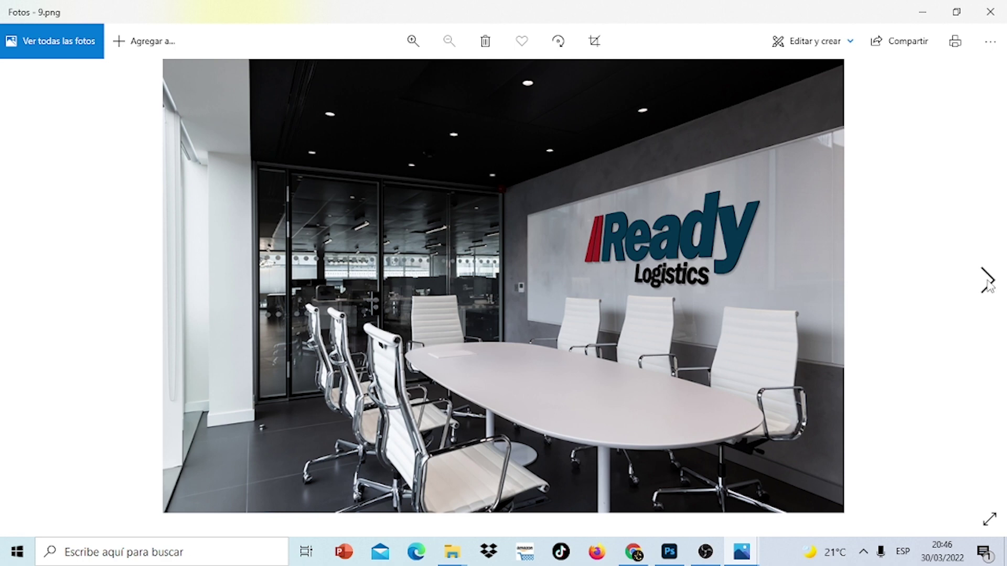
{"action": "left_click", "coordinate": [989, 286]}
{"action": "left_click", "coordinate": [990, 287]}
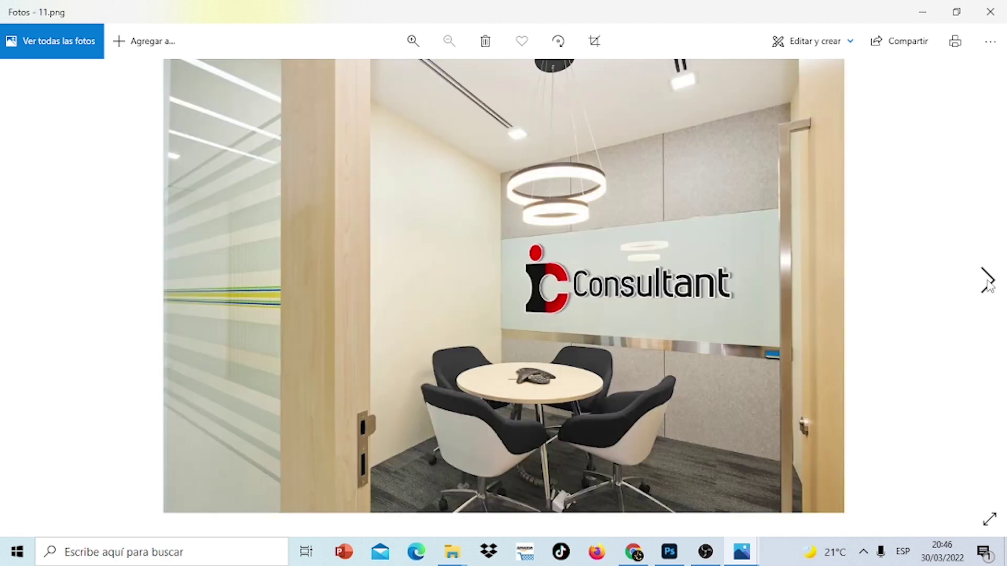
{"action": "left_click", "coordinate": [989, 286]}
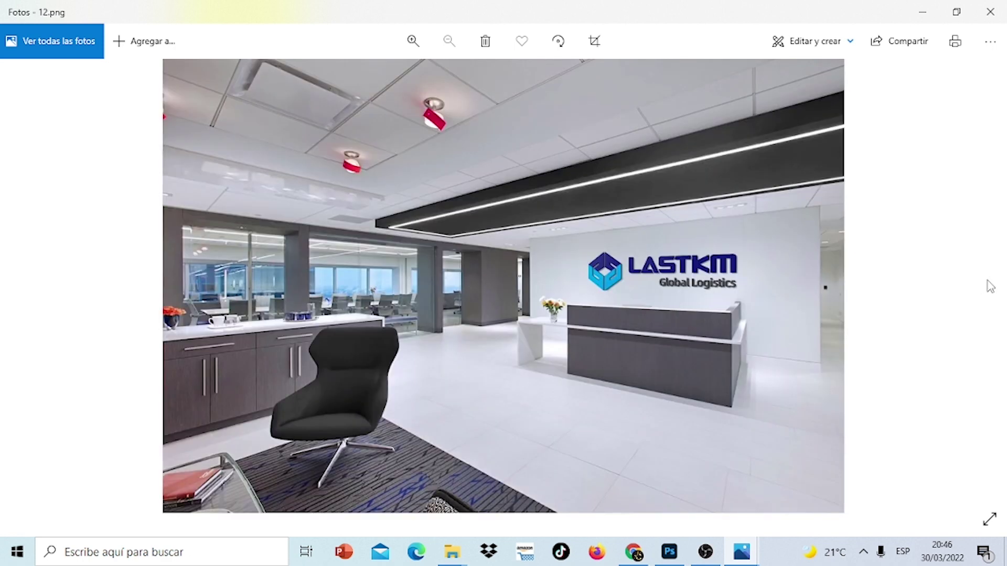
{"action": "left_click", "coordinate": [990, 11]}
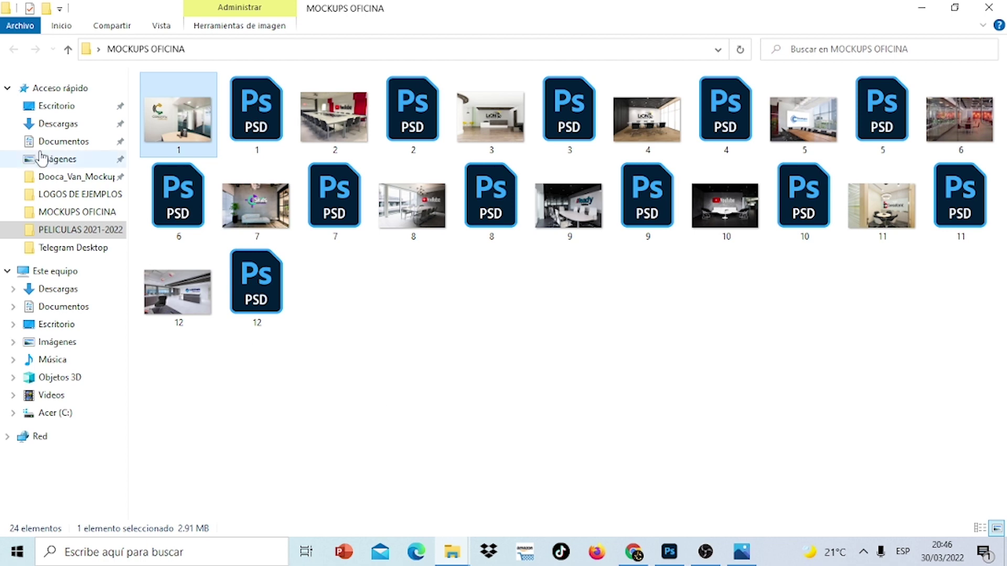
{"action": "double_click", "coordinate": [177, 108]}
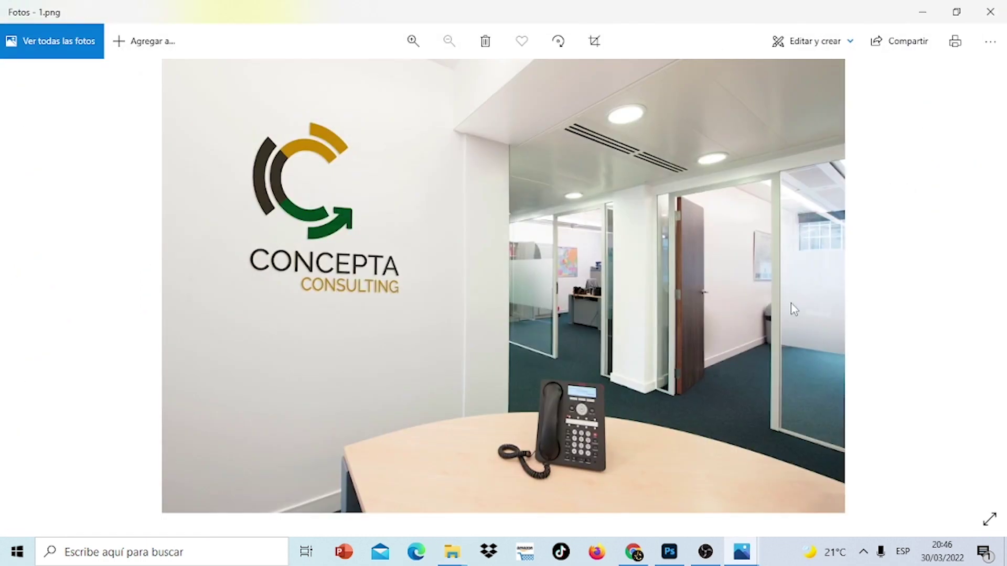
{"action": "mouse_move", "coordinate": [987, 268]}
{"action": "left_click", "coordinate": [993, 283]}
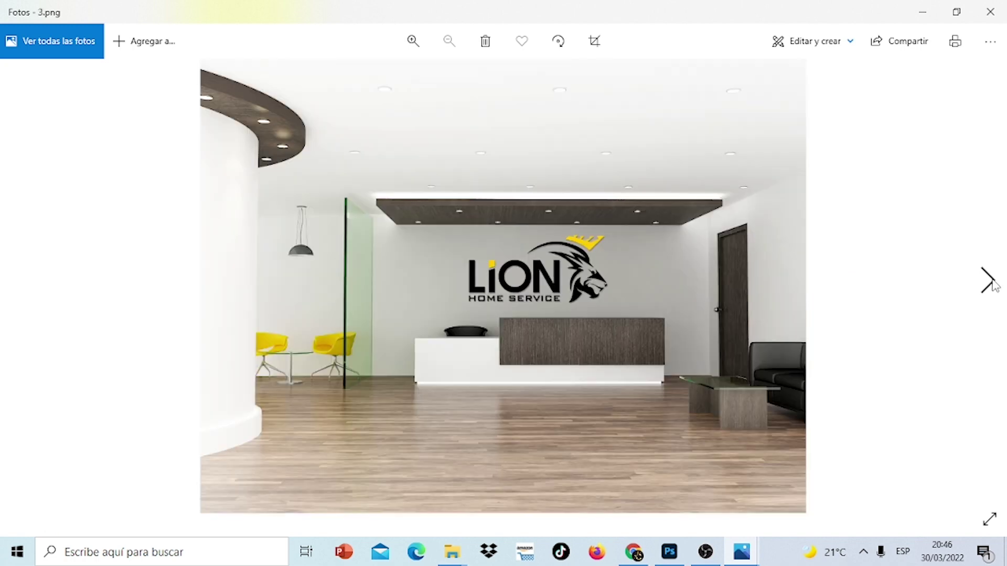
{"action": "left_click", "coordinate": [993, 283]}
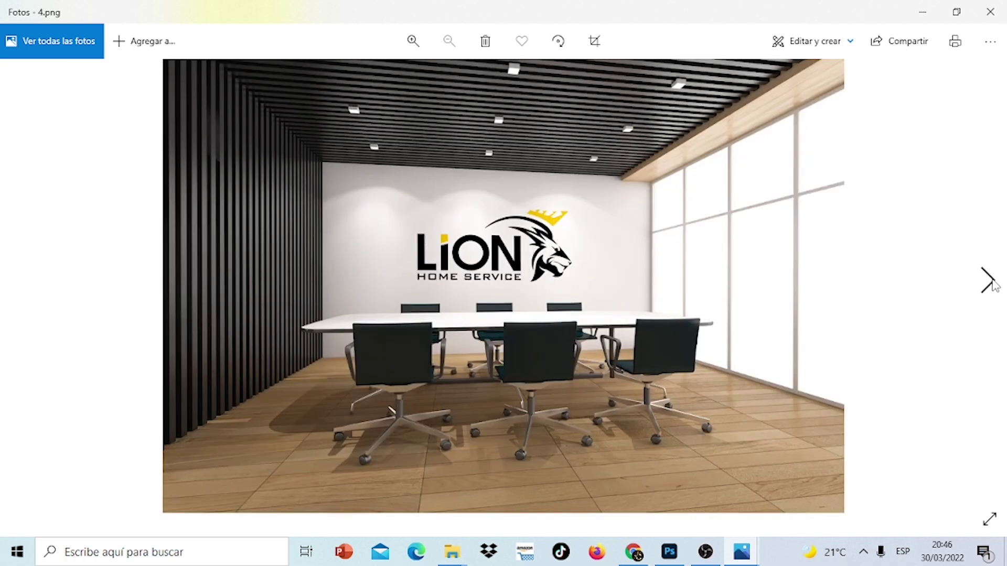
{"action": "left_click", "coordinate": [993, 284]}
{"action": "left_click", "coordinate": [992, 283]}
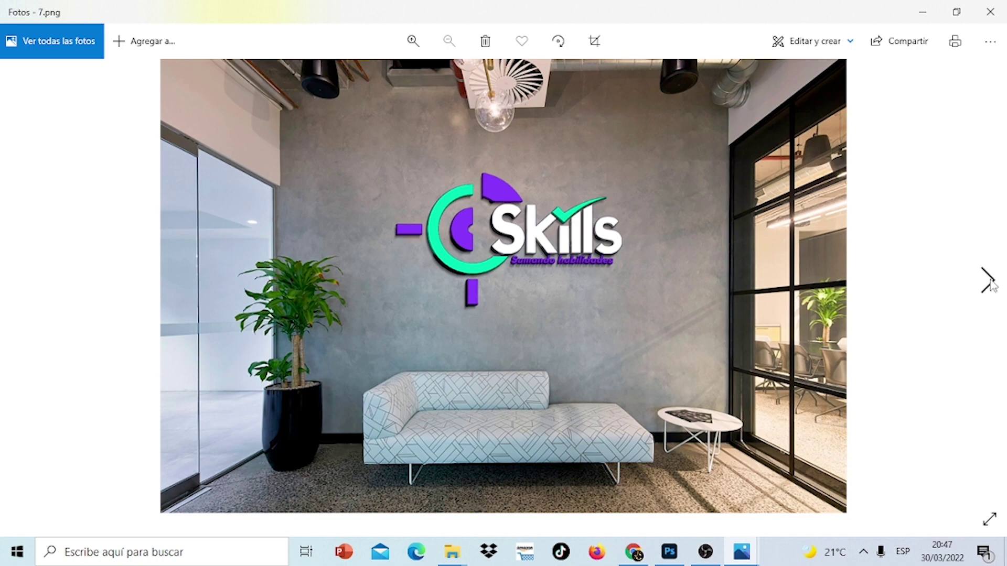
{"action": "left_click", "coordinate": [988, 281]}
{"action": "left_click", "coordinate": [989, 281]}
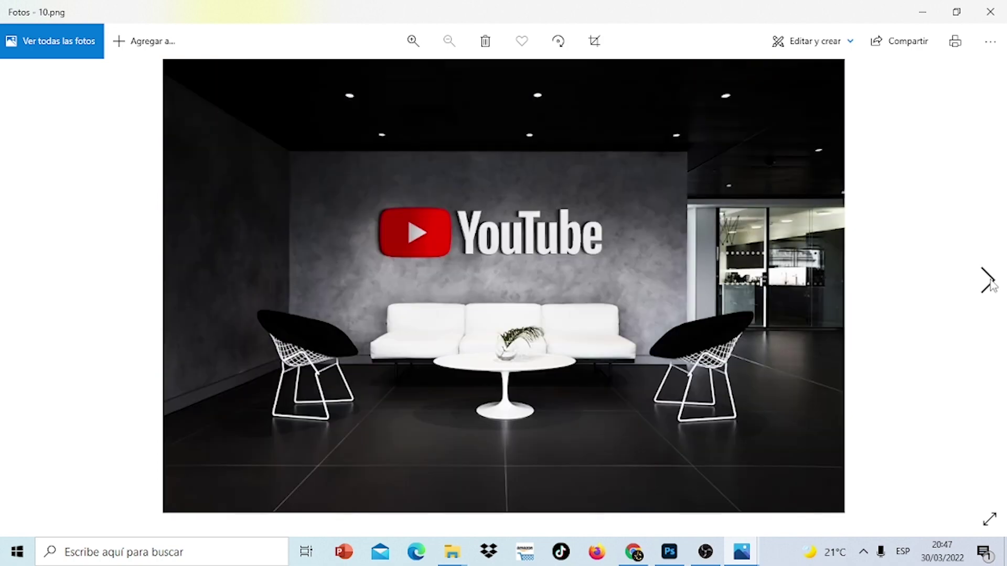
{"action": "left_click", "coordinate": [988, 281]}
{"action": "left_click", "coordinate": [990, 283]}
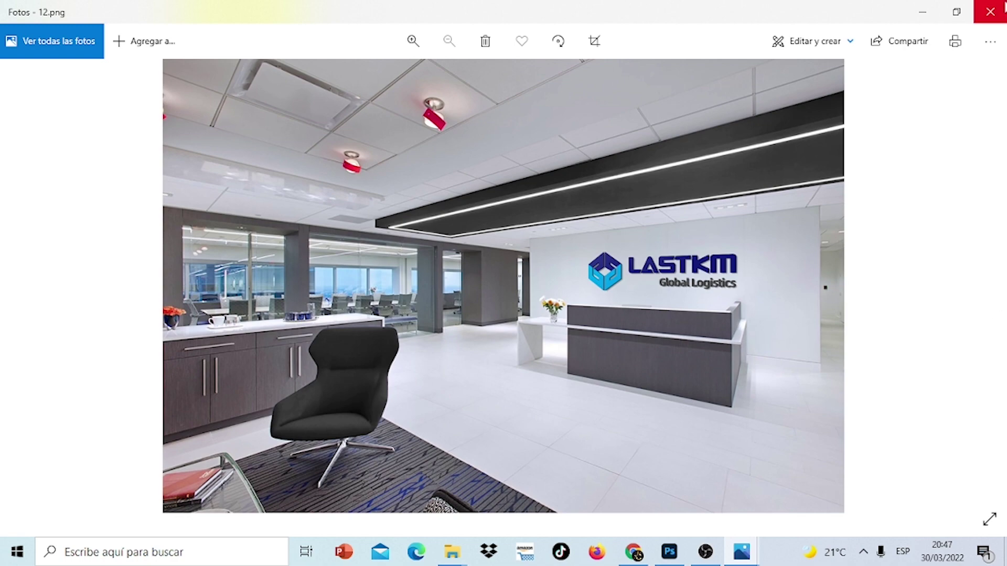
{"action": "left_click", "coordinate": [1004, 6]}
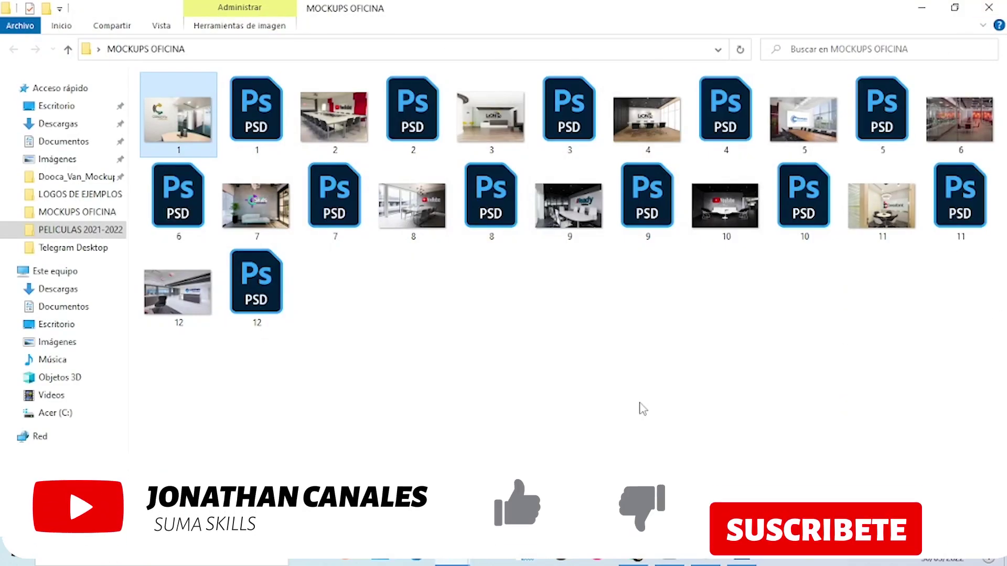